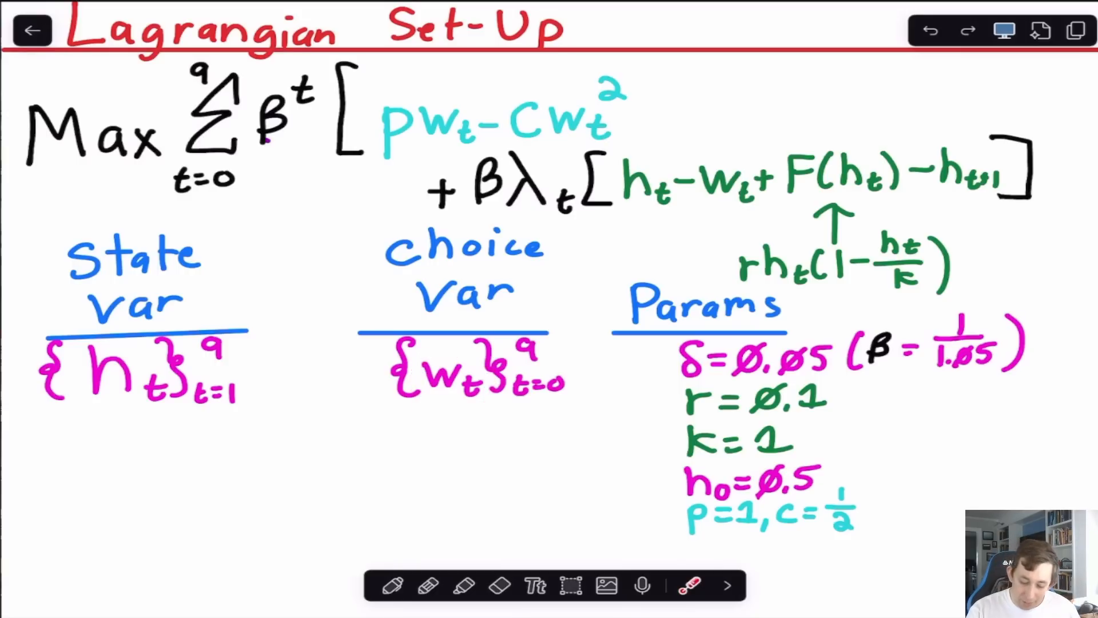
Mark the growth rate r, capacity k and initial stock h0 in the parameter list with the laser pointer
left_click_drag(629, 358, 669, 357)
left_click_drag(628, 404, 670, 402)
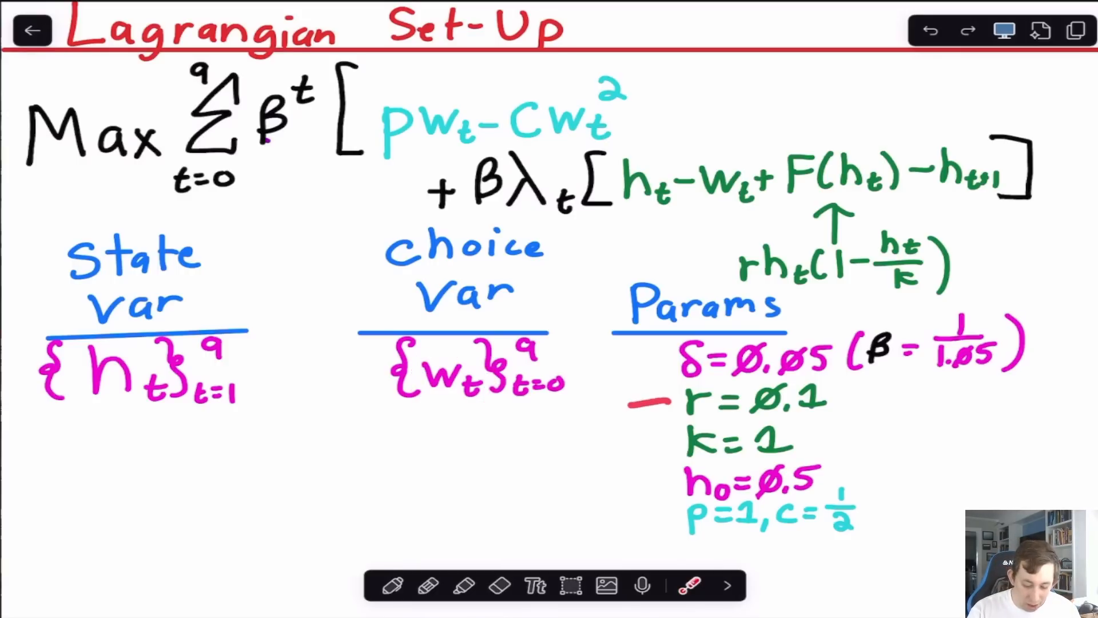
left_click_drag(620, 445, 664, 441)
left_click_drag(626, 404, 619, 445)
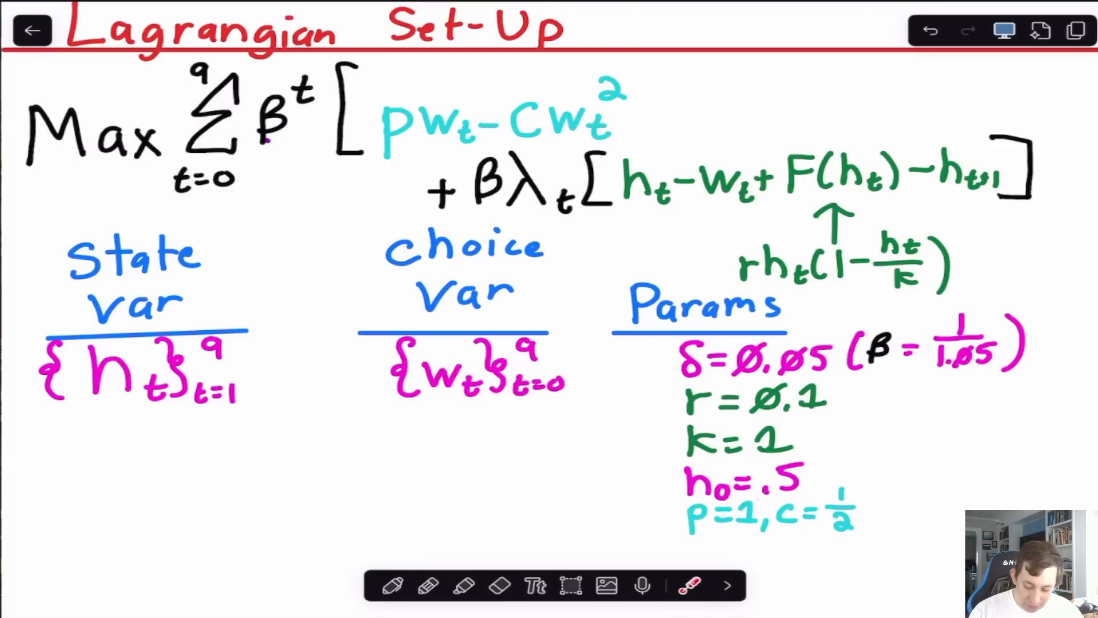
mouse_move(674, 497)
left_mouse_down()
mouse_move(832, 446)
mouse_move(647, 491)
mouse_move(686, 499)
left_mouse_up()
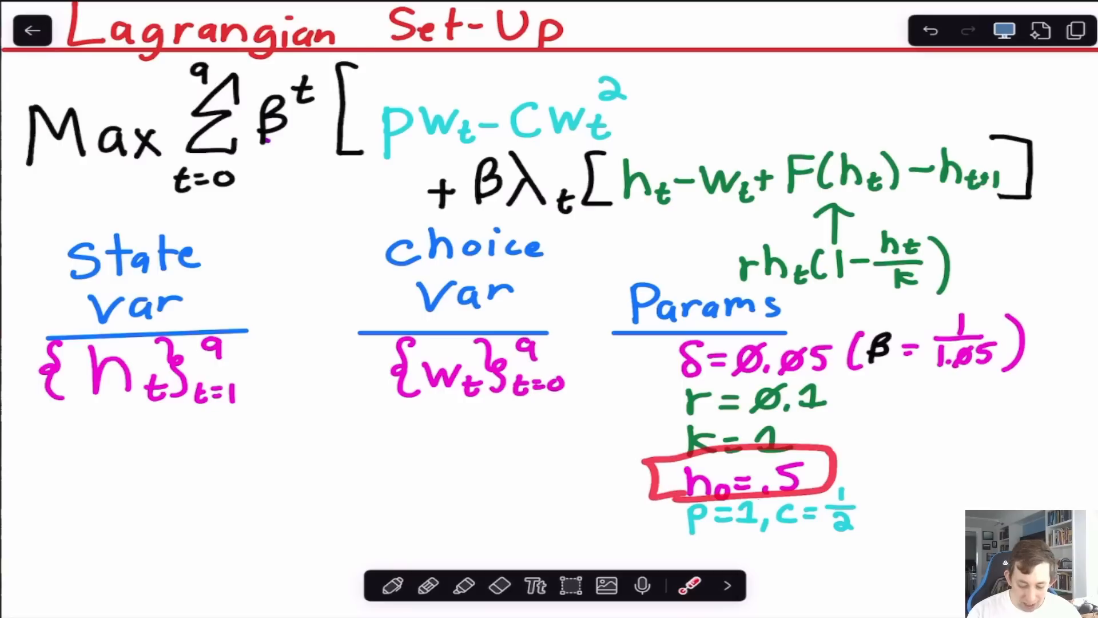
mouse_move(679, 421)
left_mouse_down()
mouse_move(673, 458)
mouse_move(684, 414)
left_mouse_up()
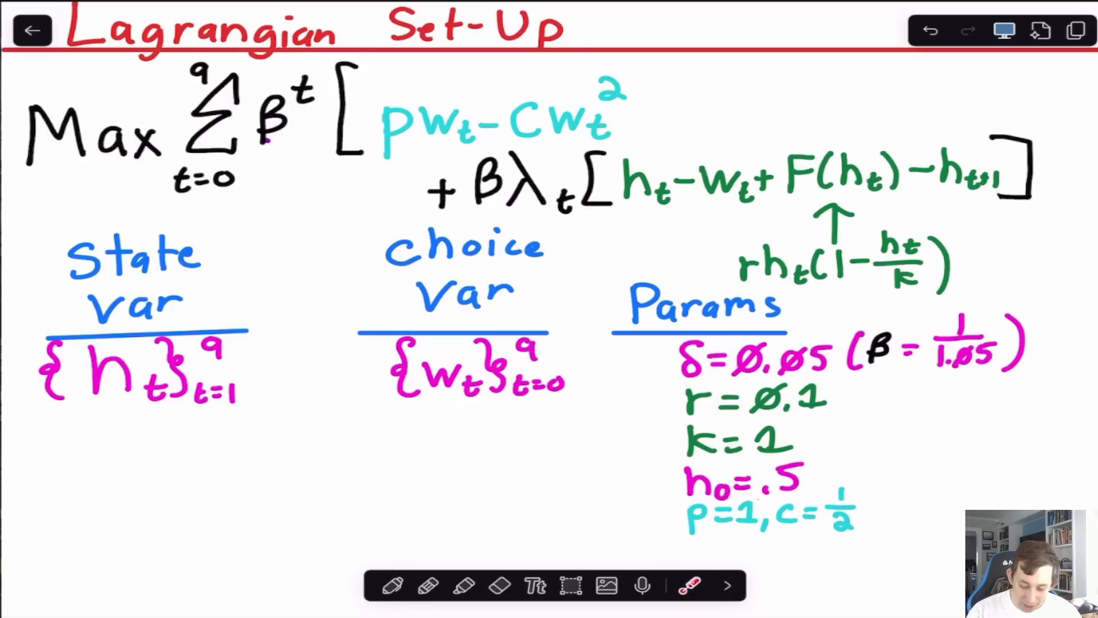
mouse_move(803, 413)
left_mouse_down()
mouse_move(786, 464)
mouse_move(815, 423)
left_mouse_up()
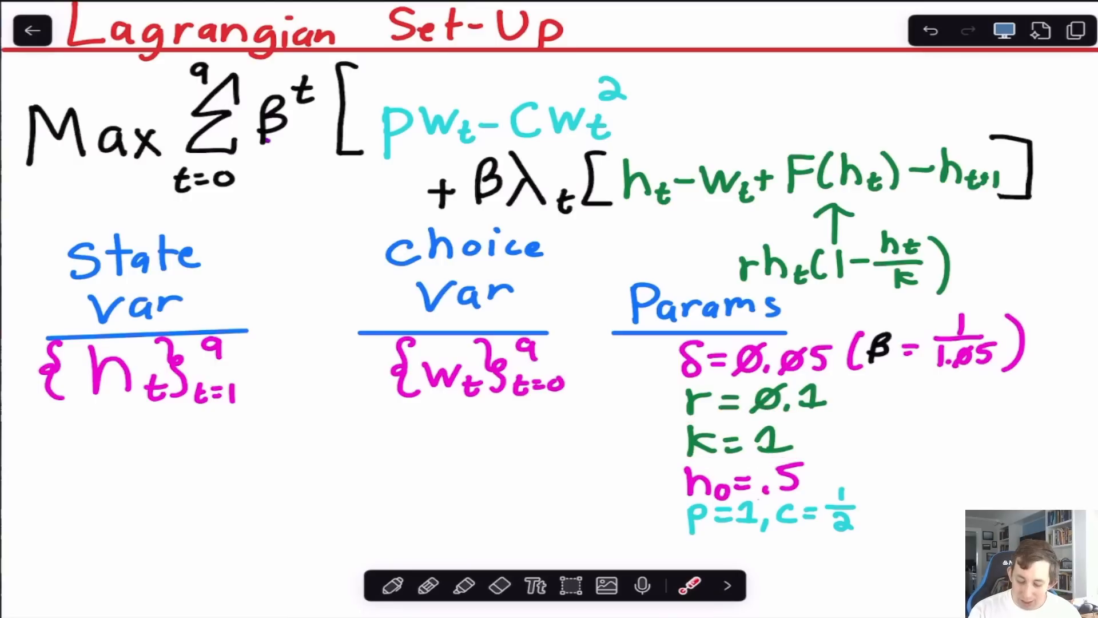
mouse_move(672, 497)
left_mouse_down()
mouse_move(712, 455)
mouse_move(839, 492)
mouse_move(648, 504)
left_mouse_up()
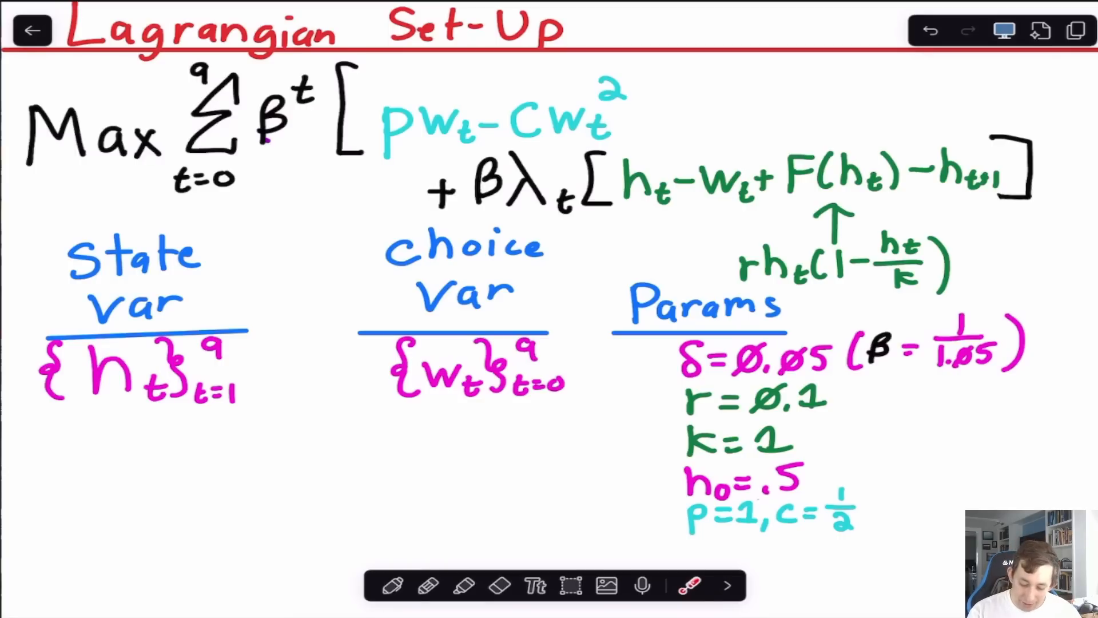
mouse_move(824, 452)
left_mouse_down()
mouse_move(746, 495)
mouse_move(827, 457)
left_mouse_up()
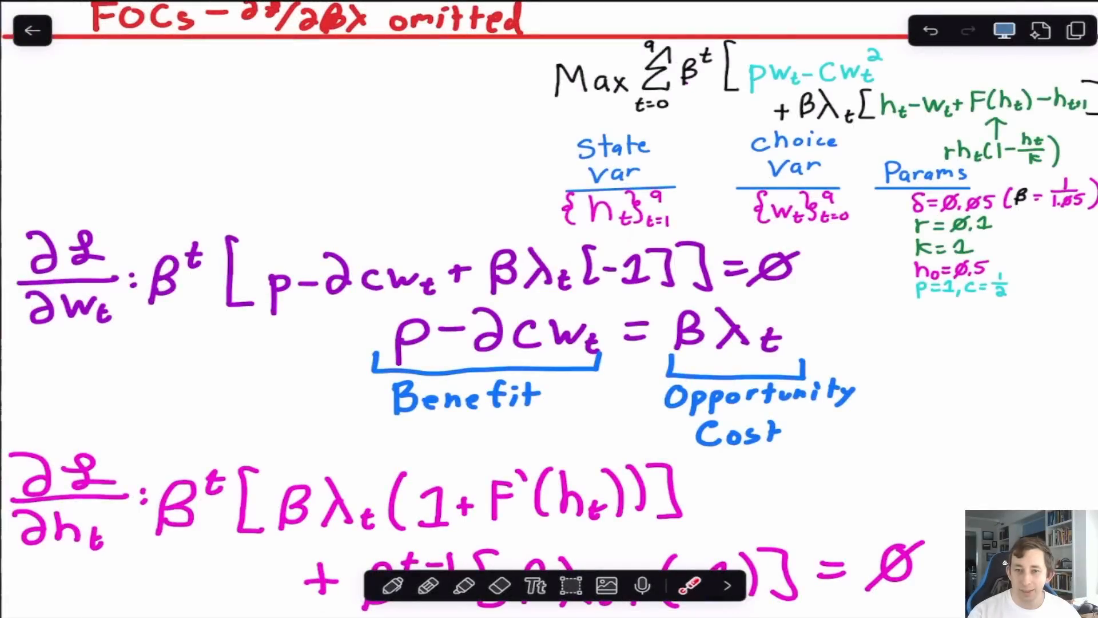
Review the first-order condition for w_t with the laser pointer, marking the full derivative and its benefit and opportunity cost terms
scroll(549, 309, "up", 1)
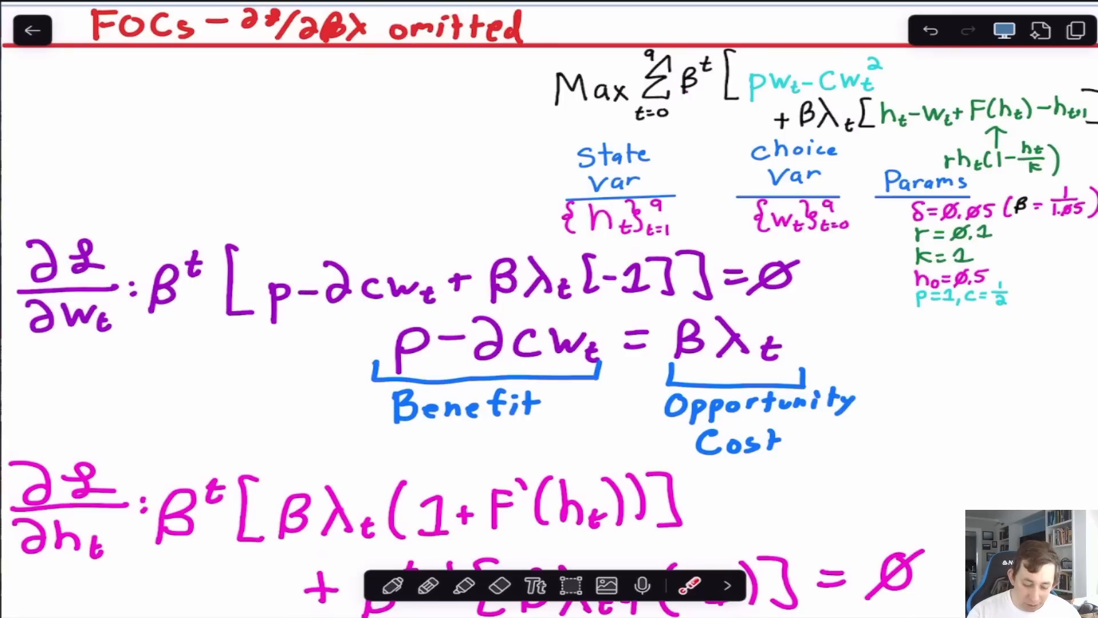
scroll(549, 309, "down", 3)
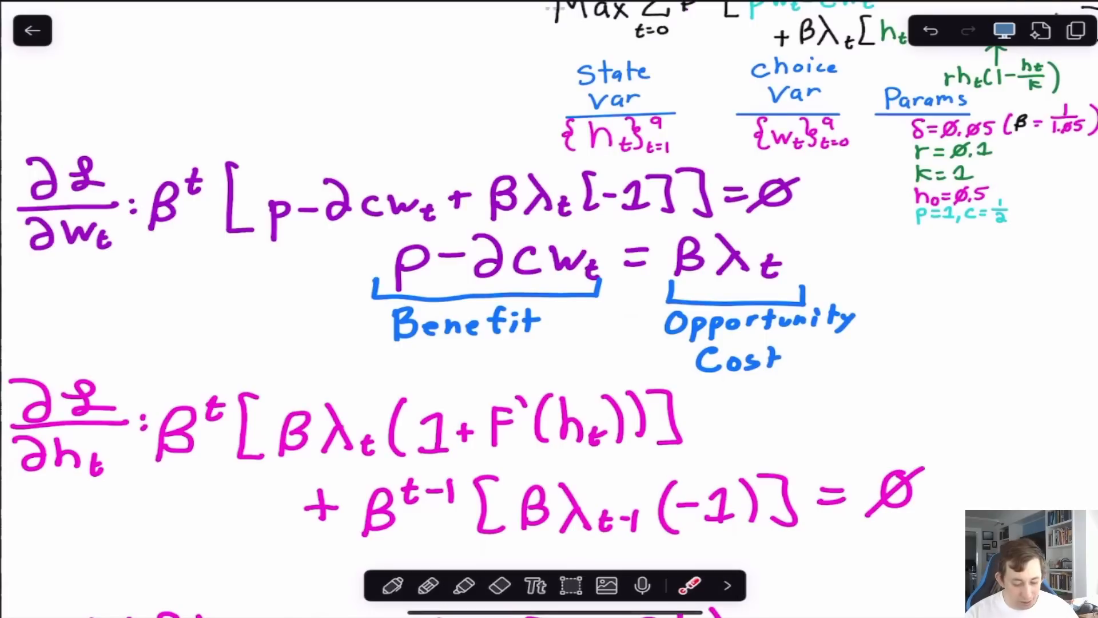
scroll(549, 309, "down", 1)
scroll(549, 309, "down", 1)
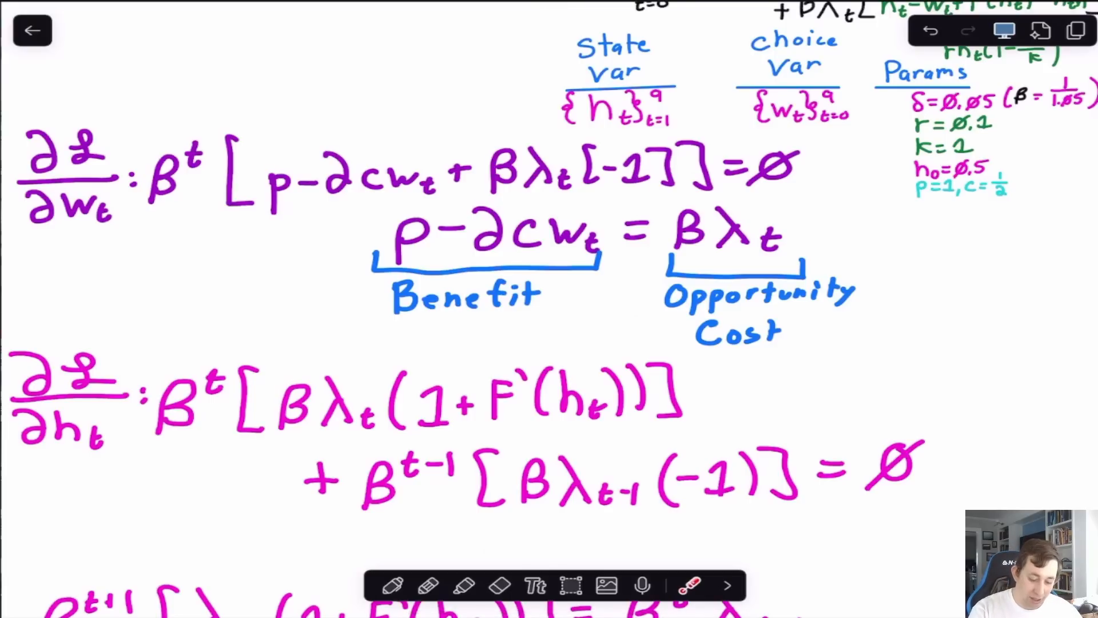
left_click_drag(148, 212, 802, 181)
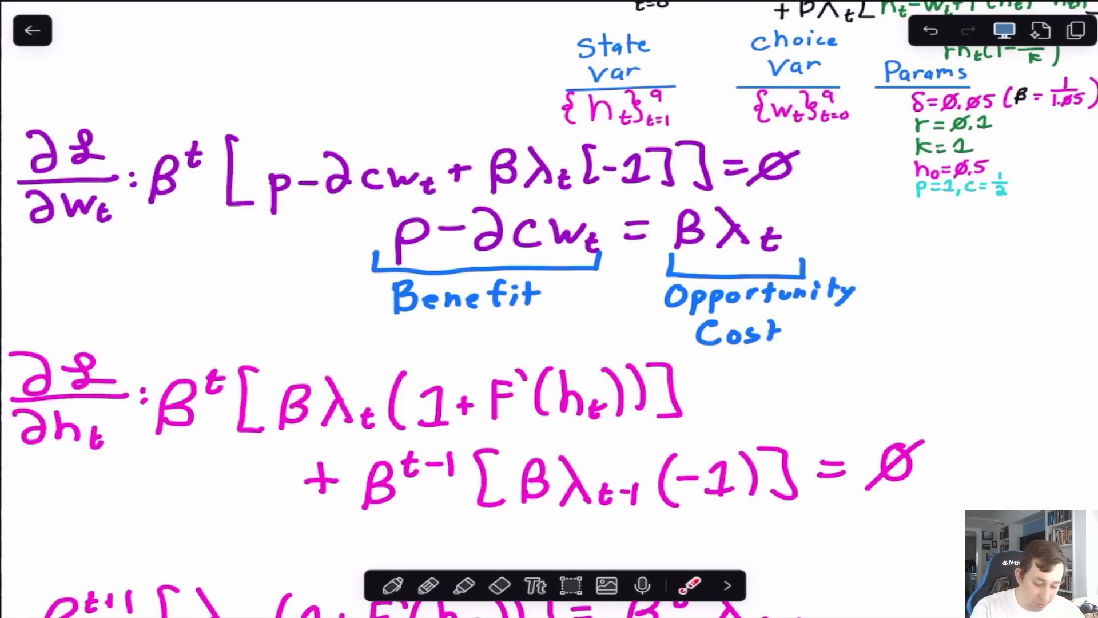
mouse_move(120, 182)
left_mouse_down()
mouse_move(98, 186)
mouse_move(73, 237)
mouse_move(125, 192)
mouse_move(99, 184)
left_mouse_up()
mouse_move(378, 244)
left_mouse_down()
mouse_move(441, 270)
mouse_move(601, 227)
mouse_move(395, 198)
mouse_move(369, 272)
left_mouse_up()
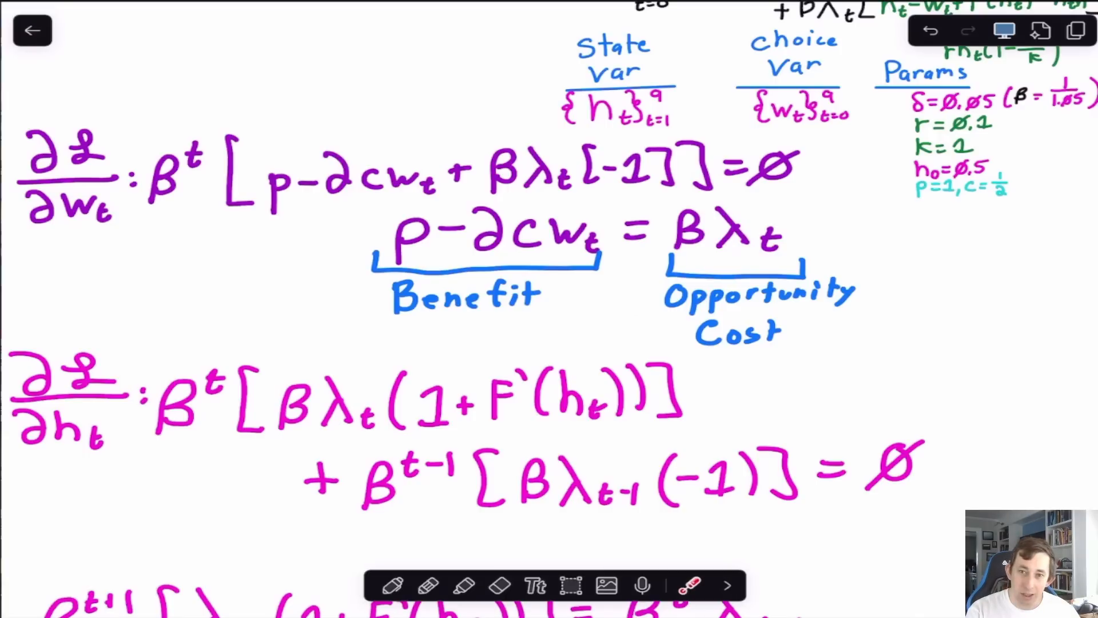
mouse_move(658, 257)
left_mouse_down()
mouse_move(664, 226)
mouse_move(815, 203)
mouse_move(721, 264)
mouse_move(655, 251)
left_mouse_up()
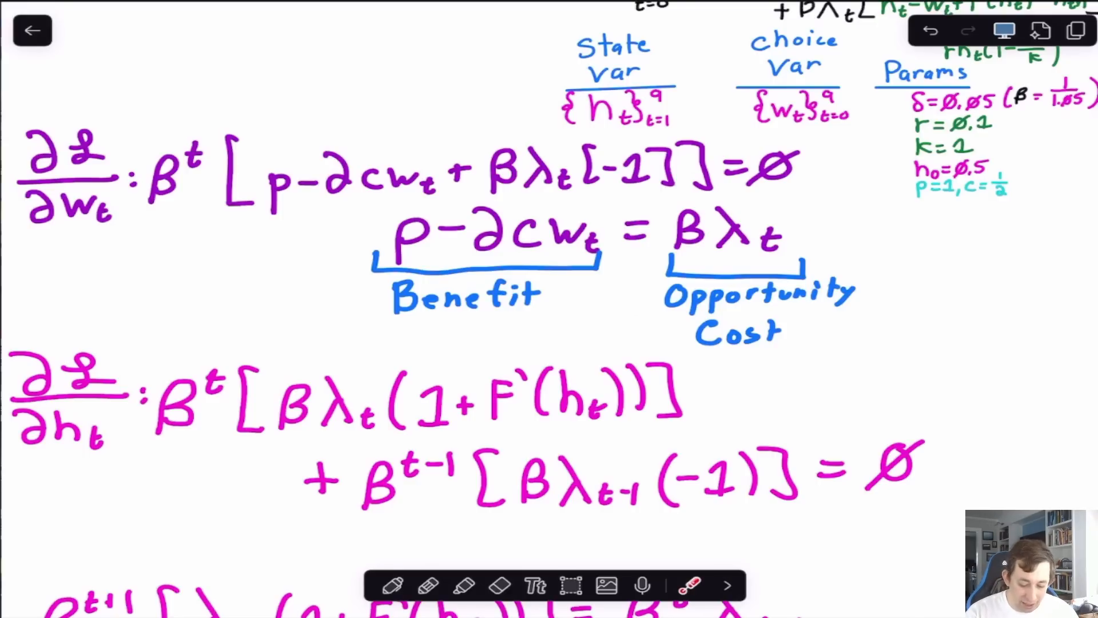
mouse_move(797, 204)
left_mouse_down()
mouse_move(792, 211)
mouse_move(796, 200)
left_mouse_up()
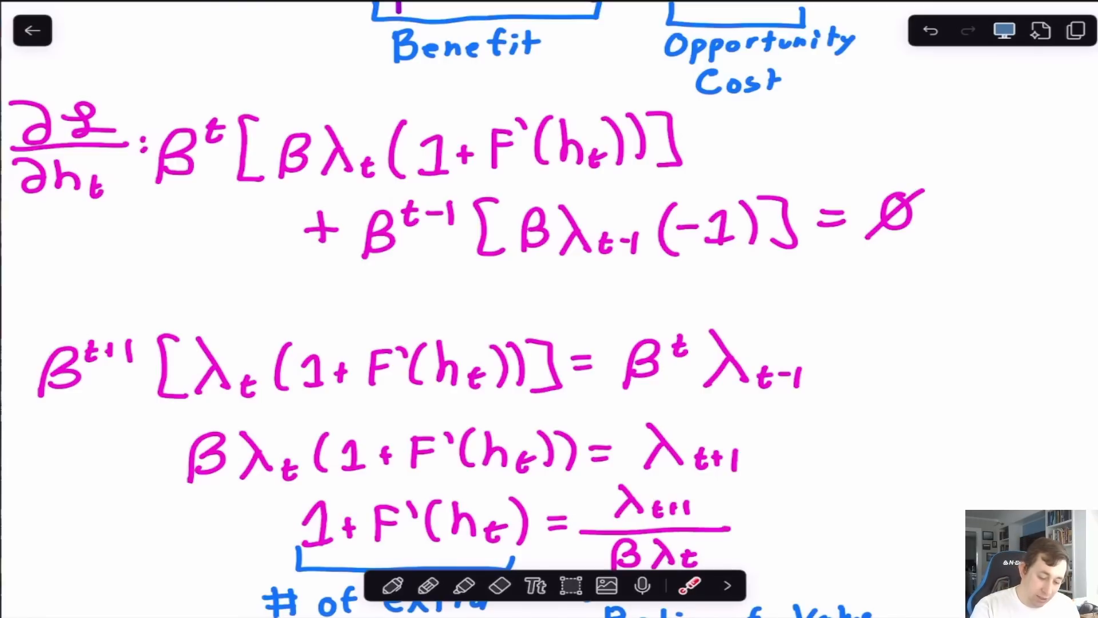
Trace the first-order condition for h_t with the laser pointer, relating it to the h_t and h_t+1 terms in the objective
left_click_drag(155, 192, 692, 187)
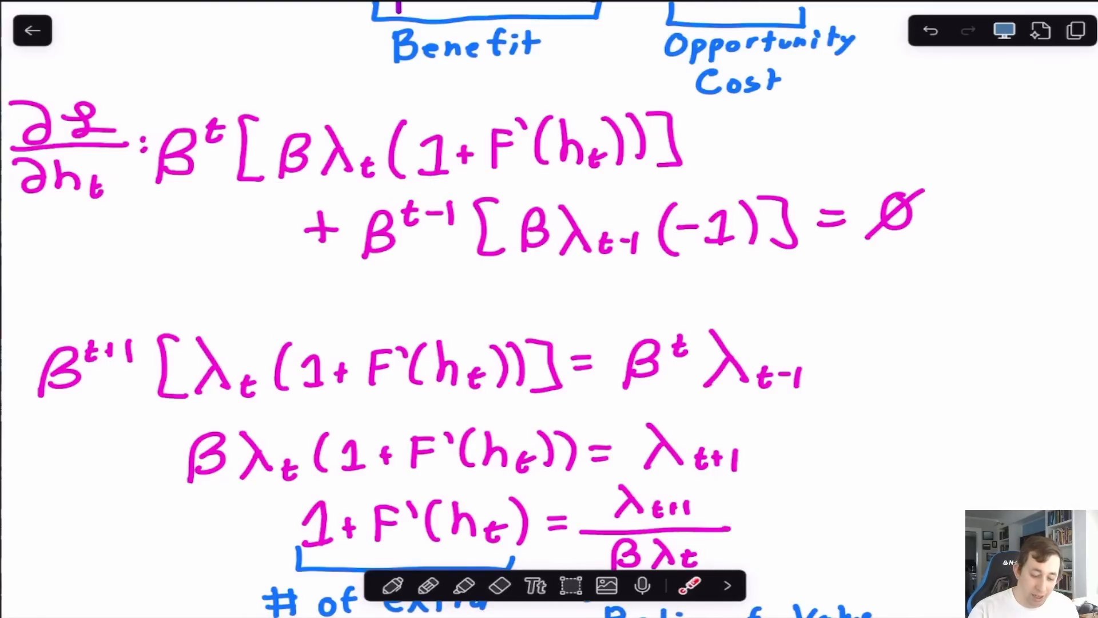
scroll(549, 308, "up", 6)
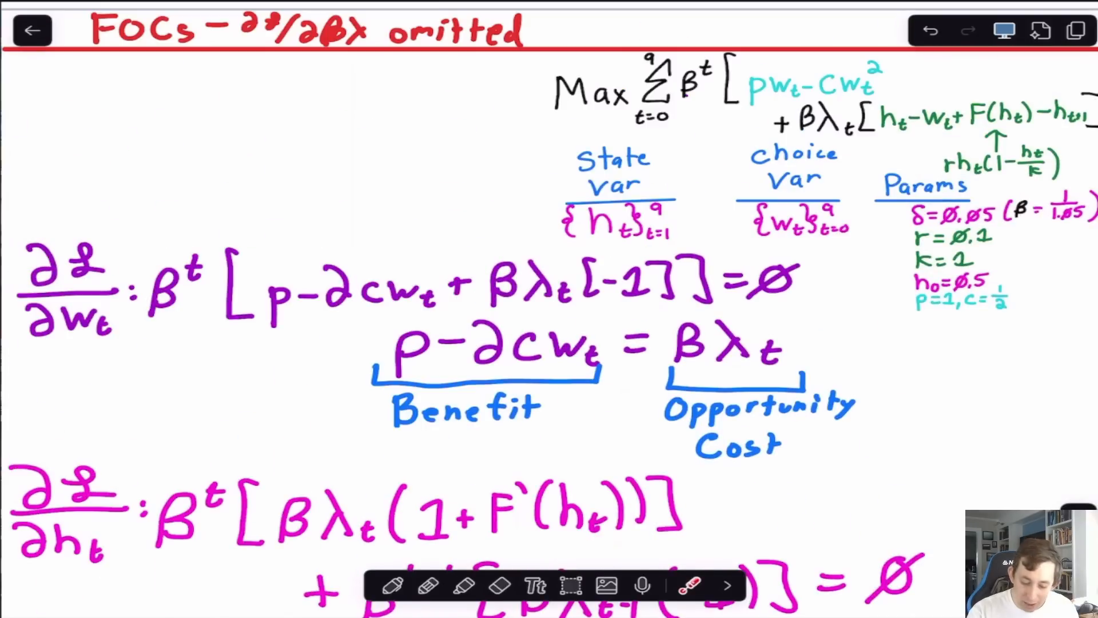
left_click_drag(872, 135, 908, 134)
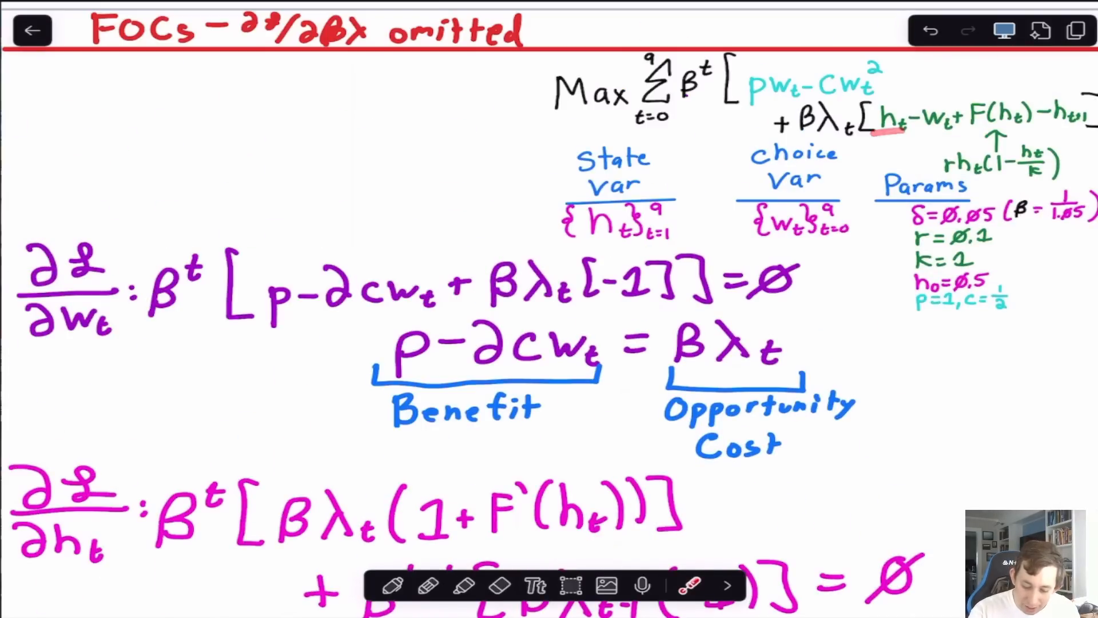
mouse_move(1048, 130)
left_mouse_down()
mouse_move(1095, 120)
mouse_move(1063, 86)
mouse_move(1047, 135)
left_mouse_up()
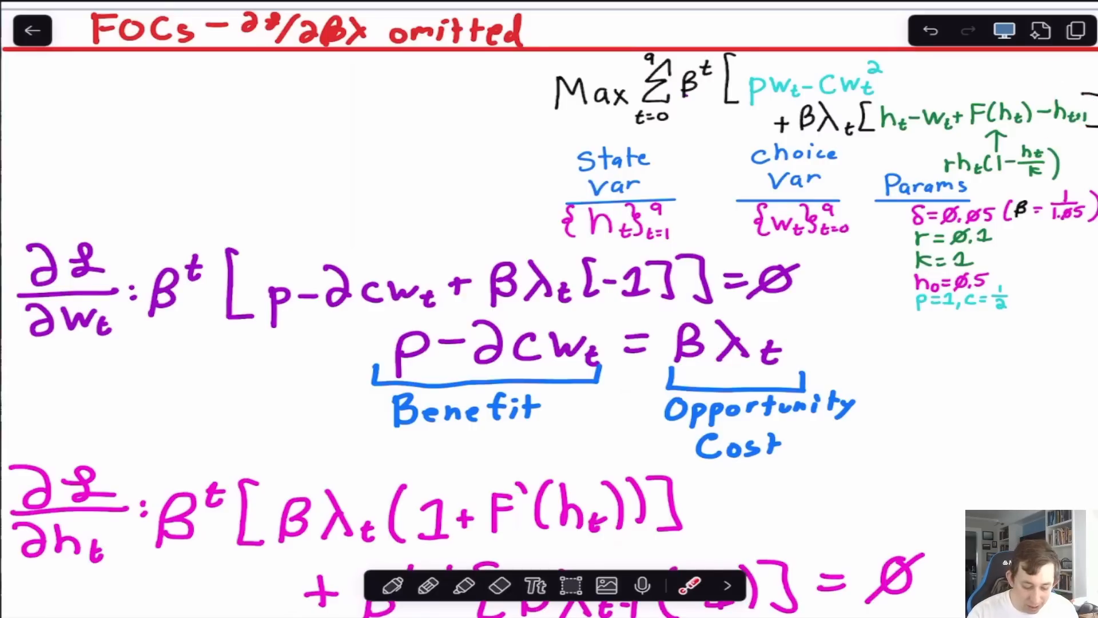
scroll(550, 309, "down", 7)
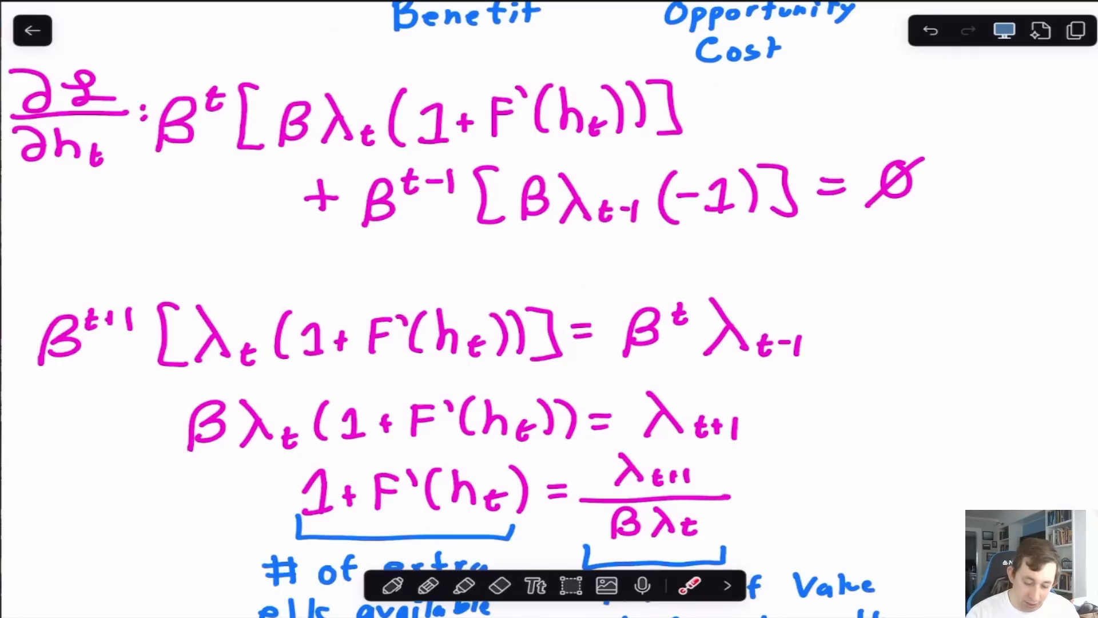
left_click_drag(714, 104, 819, 203)
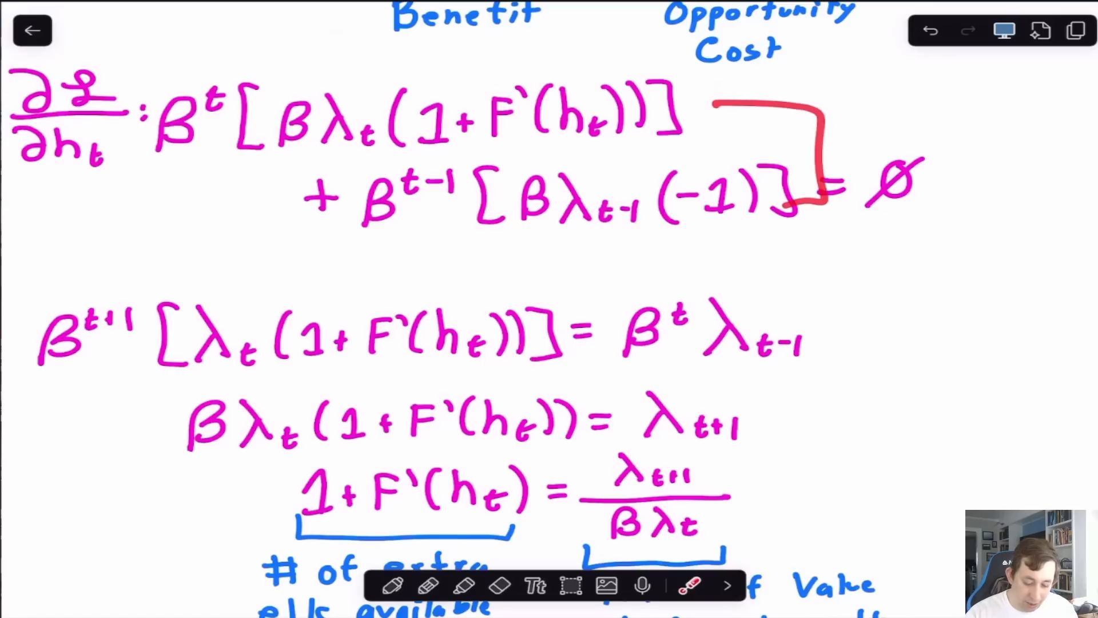
Mark 1+F'(h_t) and the λ_t+1, β and λ_t terms of the simplified h_t condition with the laser pointer
scroll(467, 309, "down", 3)
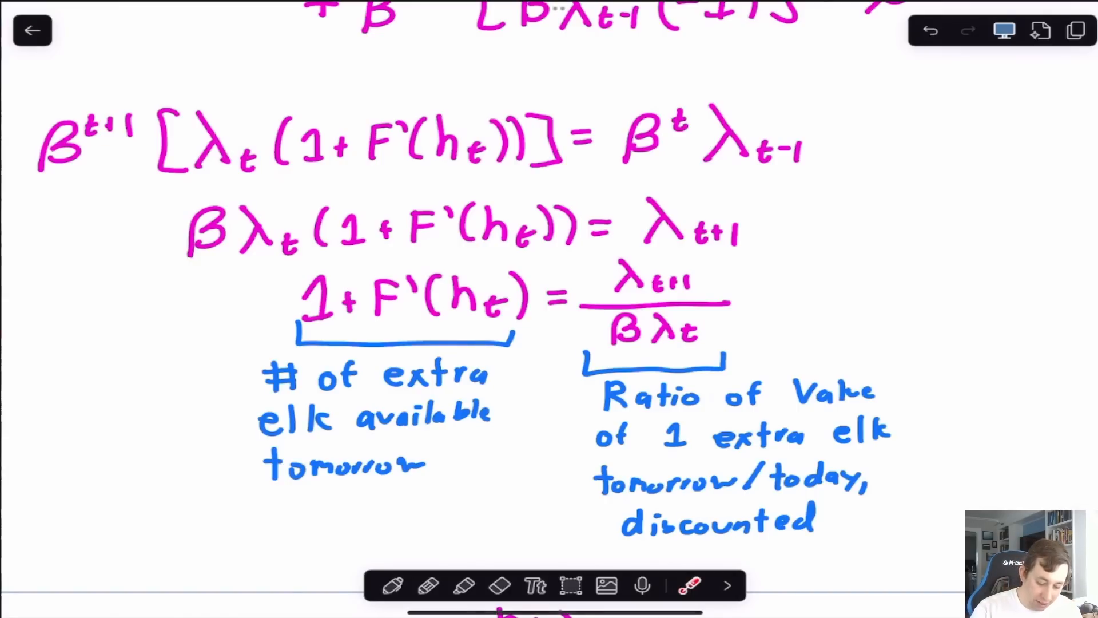
mouse_move(289, 329)
left_mouse_down()
mouse_move(321, 257)
mouse_move(549, 283)
mouse_move(274, 325)
left_mouse_up()
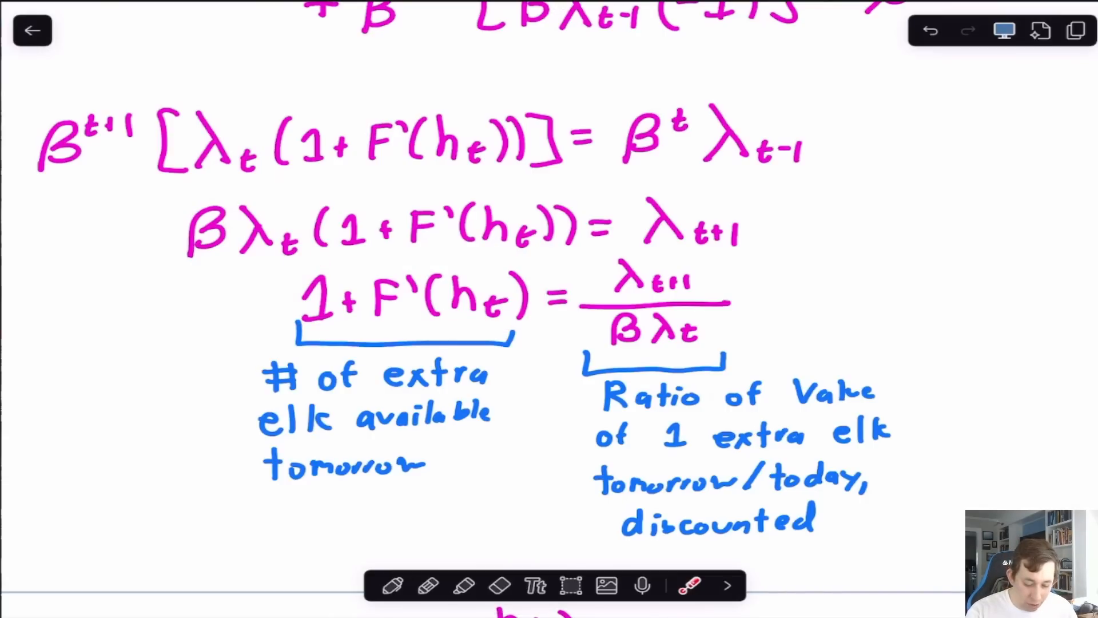
mouse_move(599, 295)
left_mouse_down()
mouse_move(720, 289)
mouse_move(644, 320)
mouse_move(596, 298)
mouse_move(644, 325)
mouse_move(725, 310)
mouse_move(658, 308)
left_mouse_up()
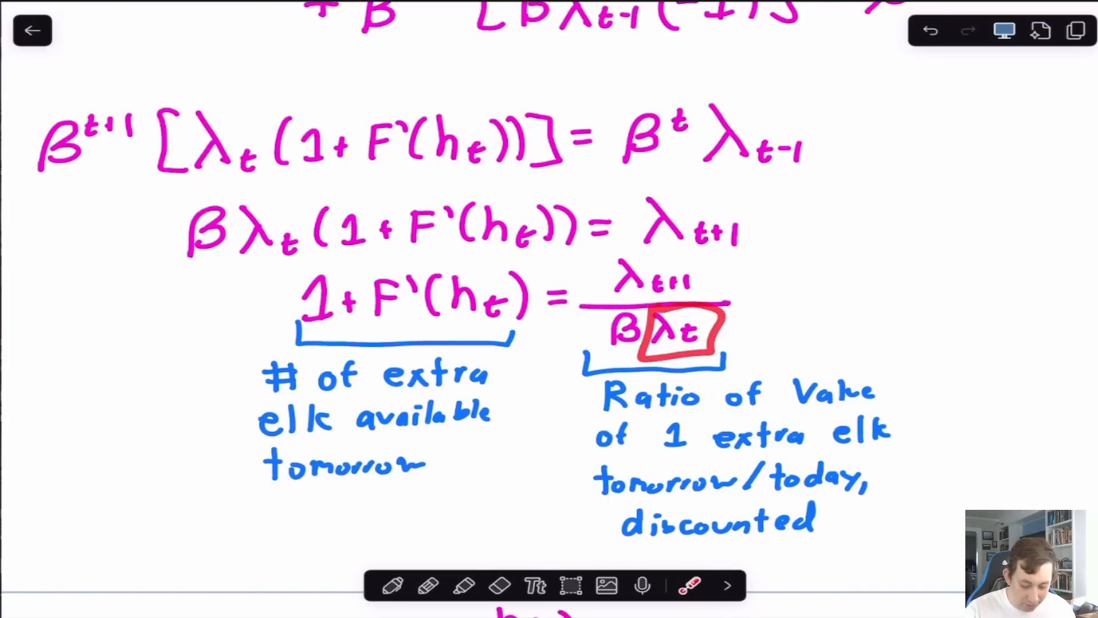
mouse_move(589, 288)
left_mouse_down()
mouse_move(718, 295)
mouse_move(606, 303)
mouse_move(592, 273)
left_mouse_up()
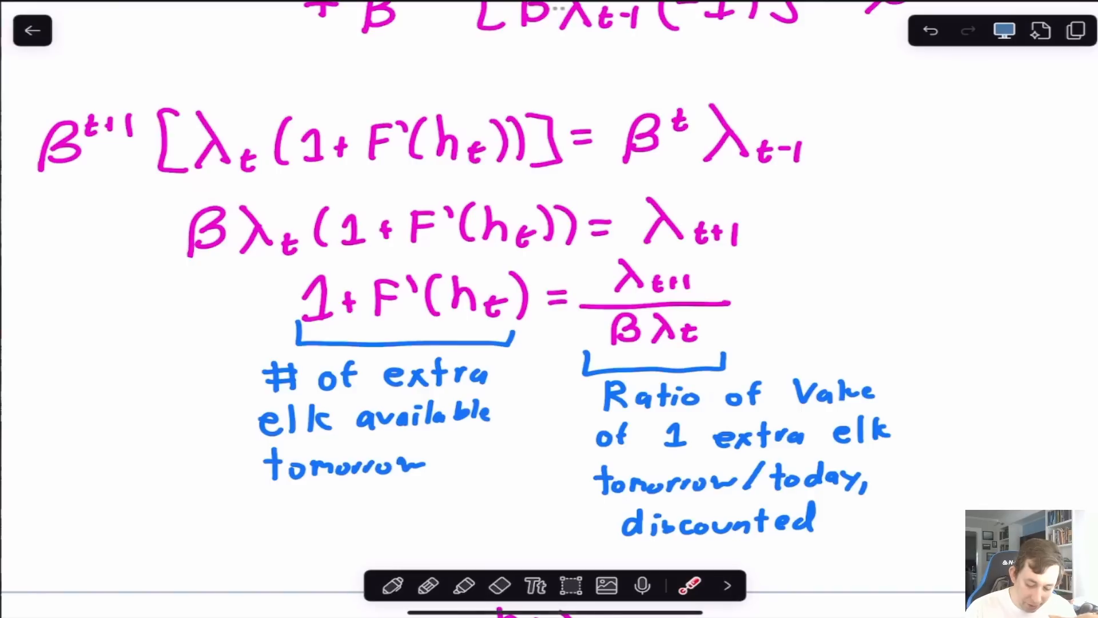
mouse_move(642, 310)
left_mouse_down()
mouse_move(597, 341)
mouse_move(646, 312)
mouse_move(632, 302)
left_mouse_up()
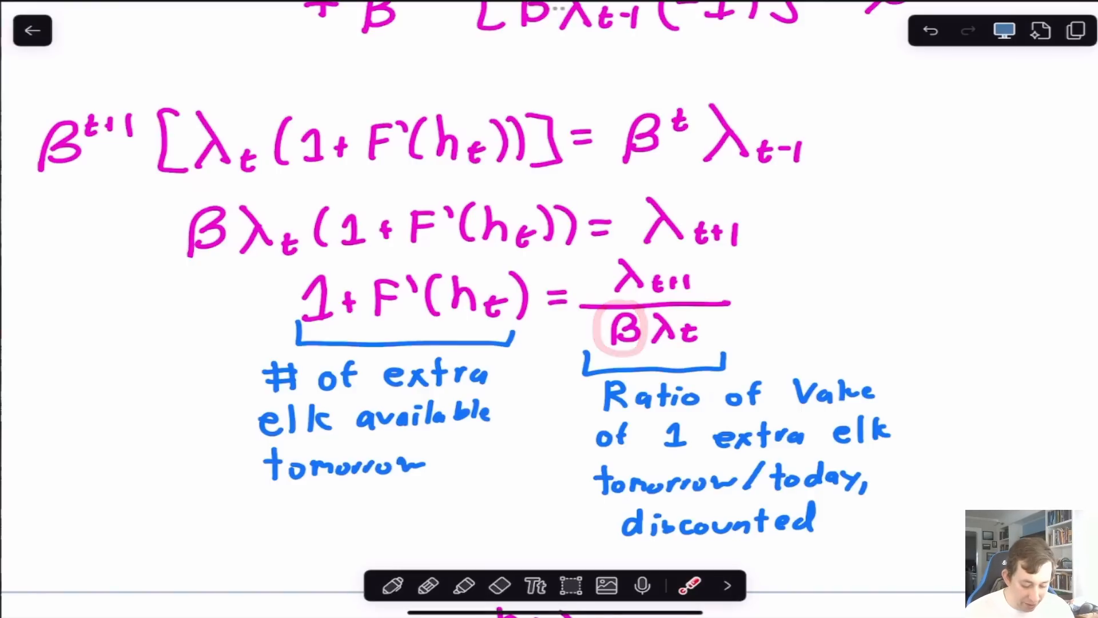
mouse_move(286, 329)
left_mouse_down()
mouse_move(477, 245)
mouse_move(538, 297)
mouse_move(302, 326)
left_mouse_up()
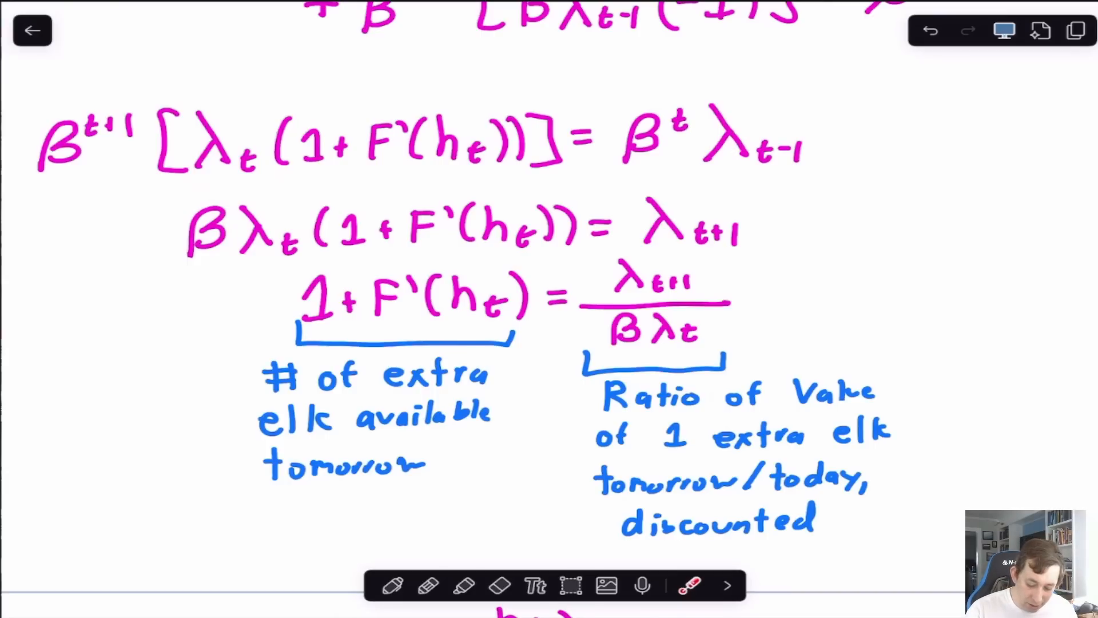
left_click_drag(728, 267, 701, 270)
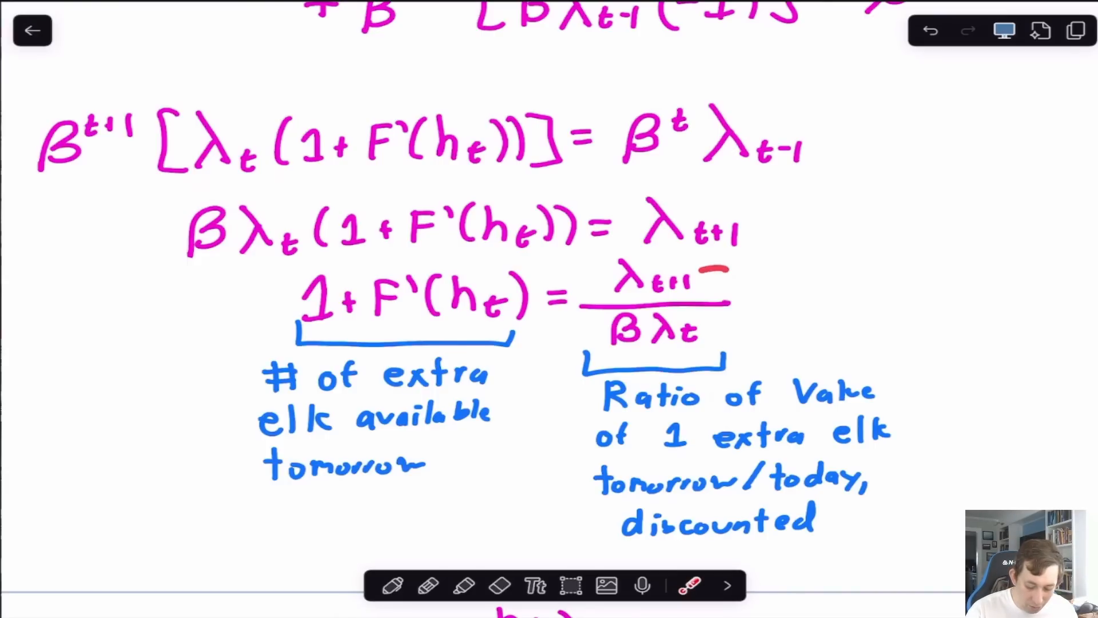
mouse_move(741, 322)
left_mouse_down()
mouse_move(712, 329)
mouse_move(741, 336)
left_mouse_up()
mouse_move(649, 300)
left_mouse_down()
mouse_move(629, 355)
mouse_move(658, 312)
left_mouse_up()
scroll(494, 309, "up", 1)
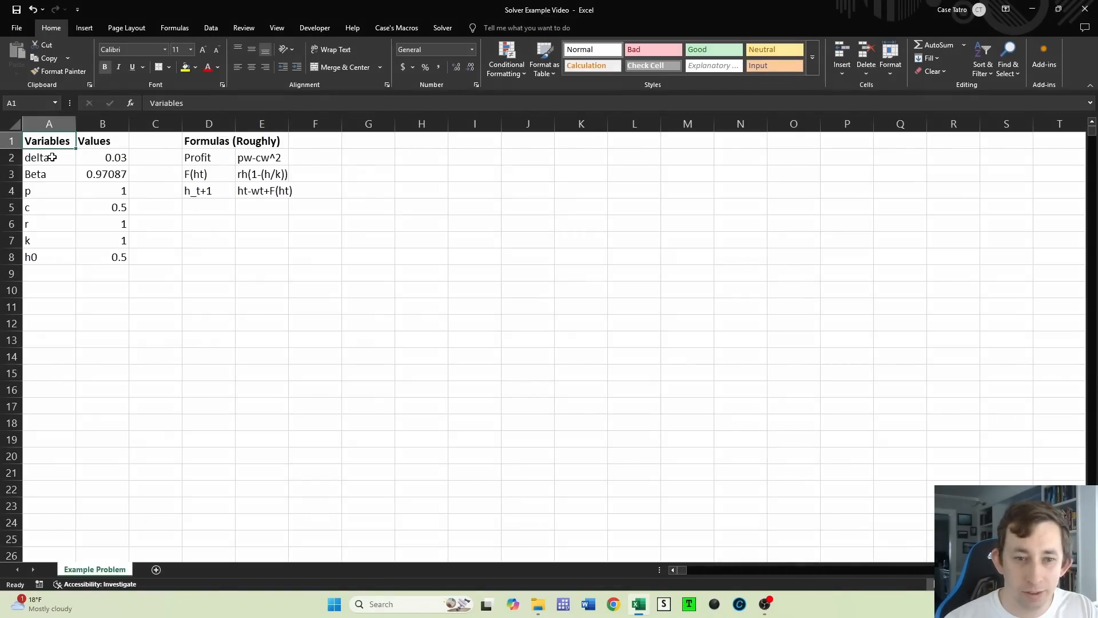
In Excel, review the parameter values in B2:B8 and the profit, growth and next-period stock formulas in E2:E4
left_click(92, 159)
left_click(103, 175)
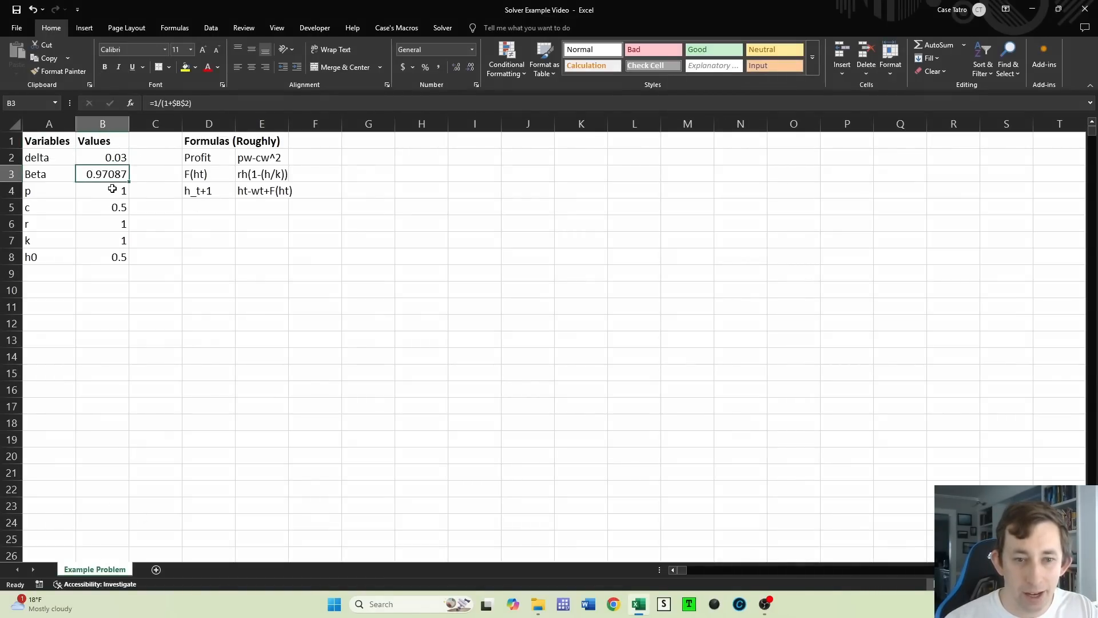
left_click_drag(108, 190, 117, 257)
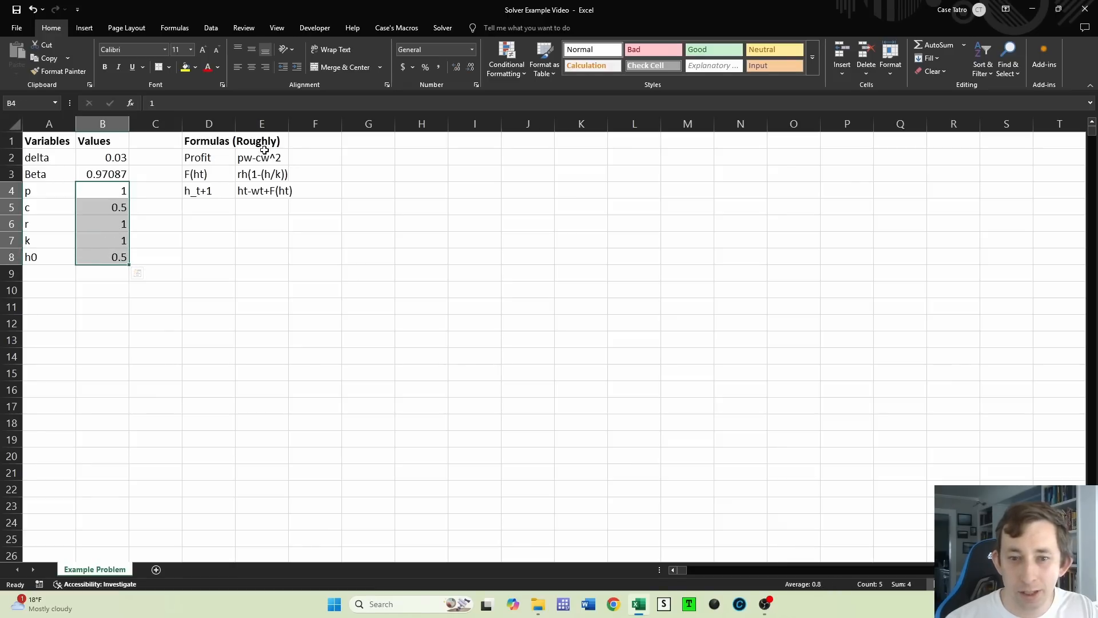
left_click_drag(262, 158, 267, 191)
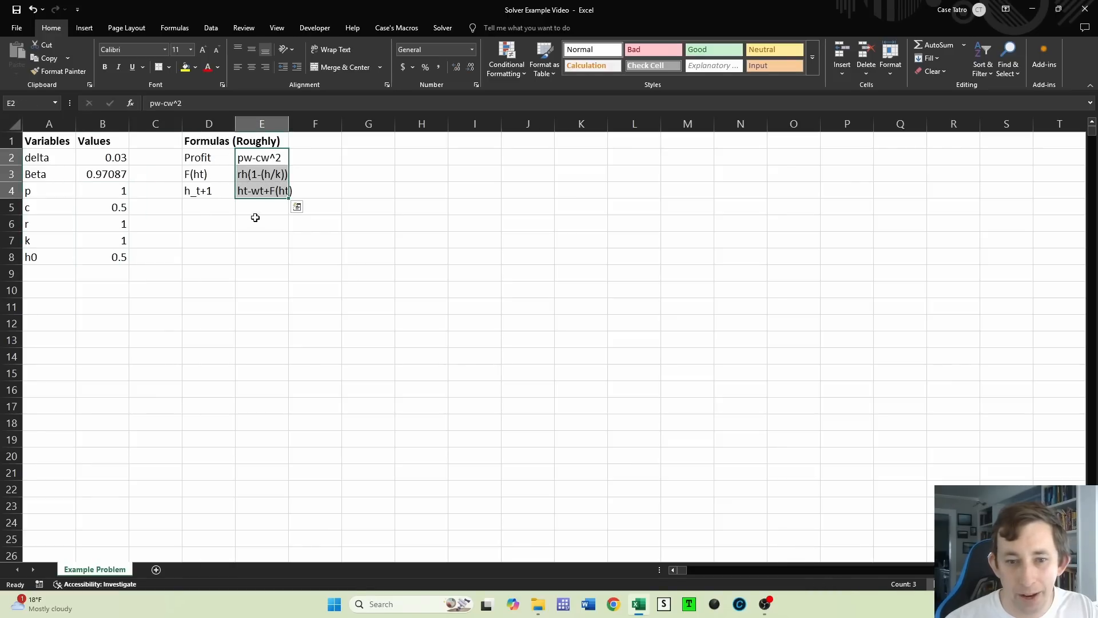
left_click(228, 159)
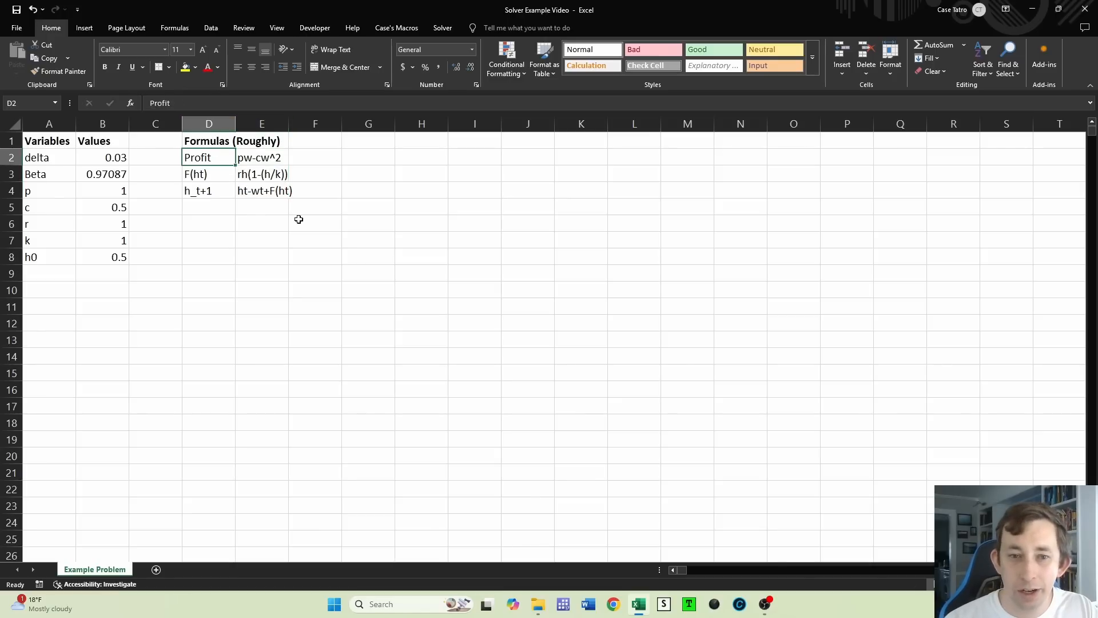
left_click(253, 188)
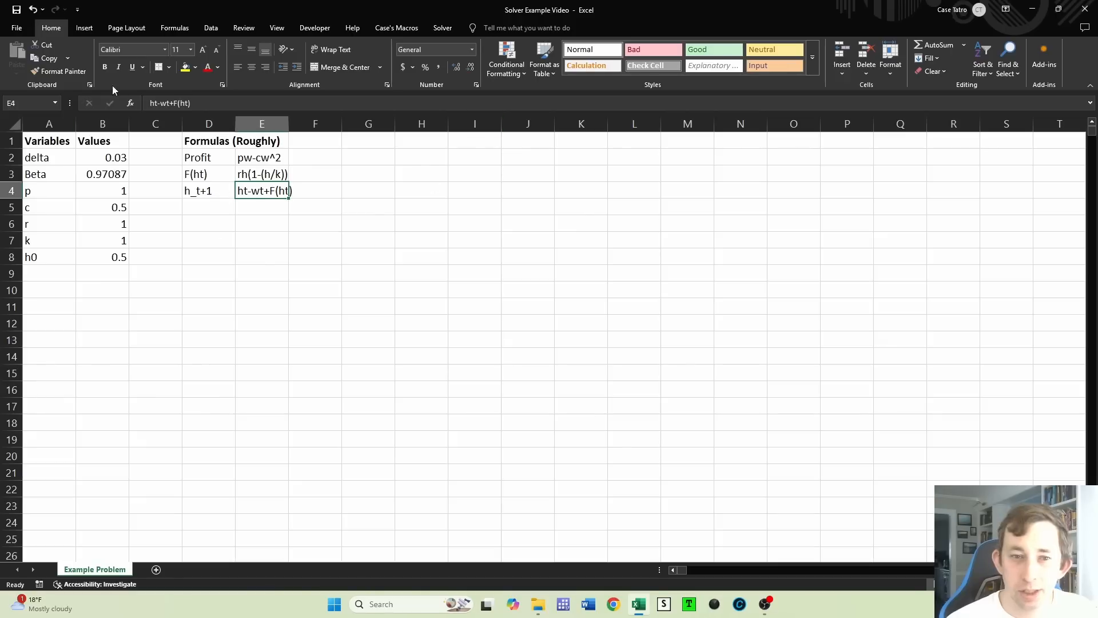
Search the Office Add-ins store for "solver" and close the add-ins window without adding anything
left_click(84, 29)
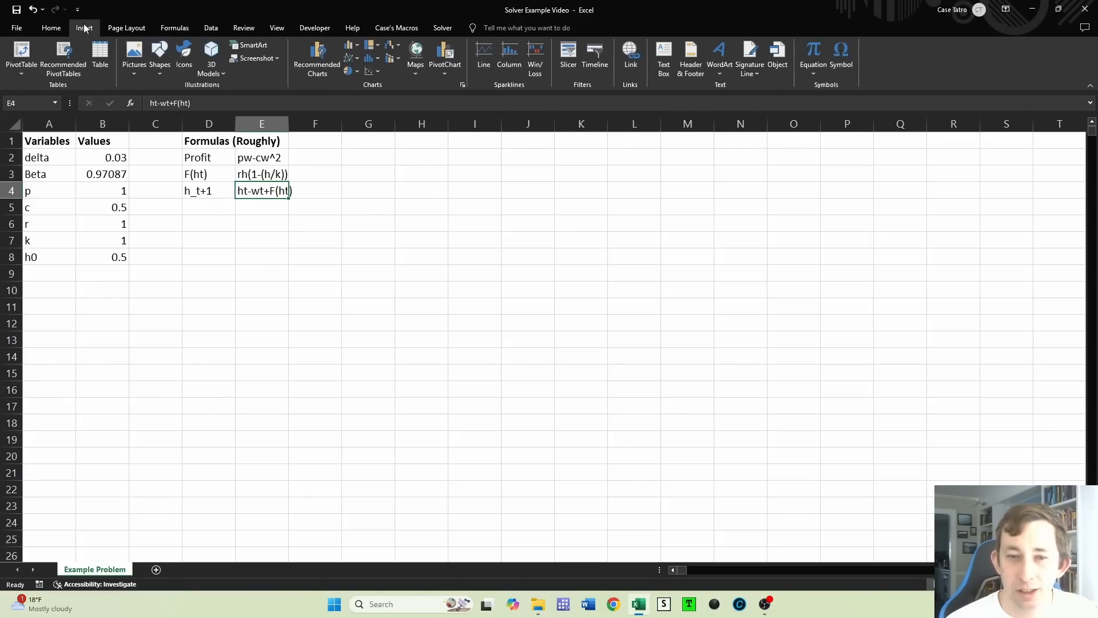
left_click(315, 27)
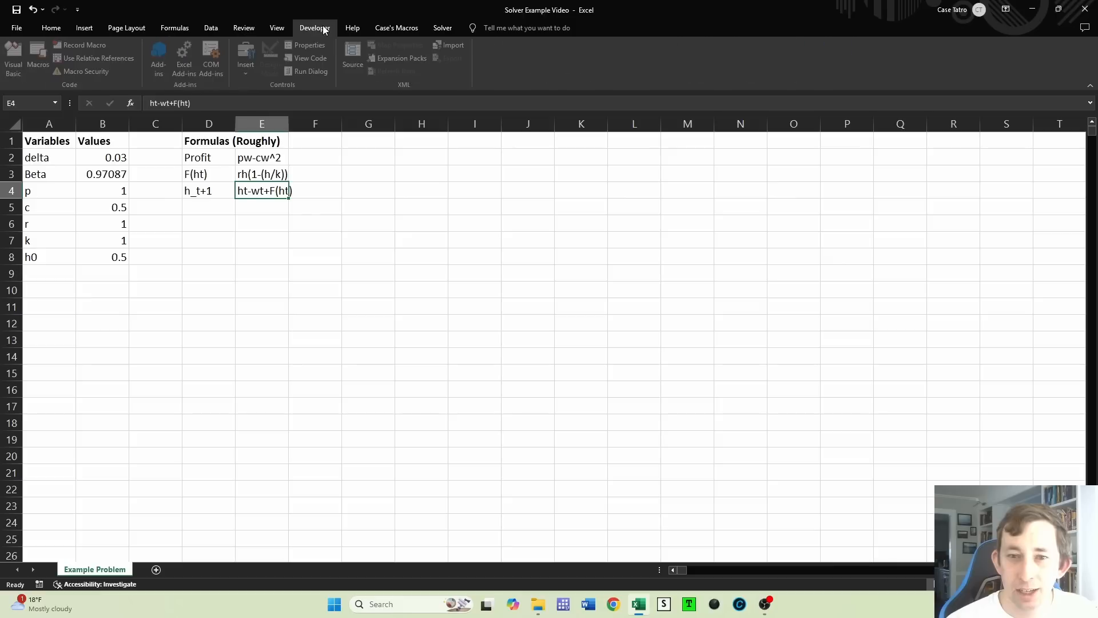
left_click(165, 52)
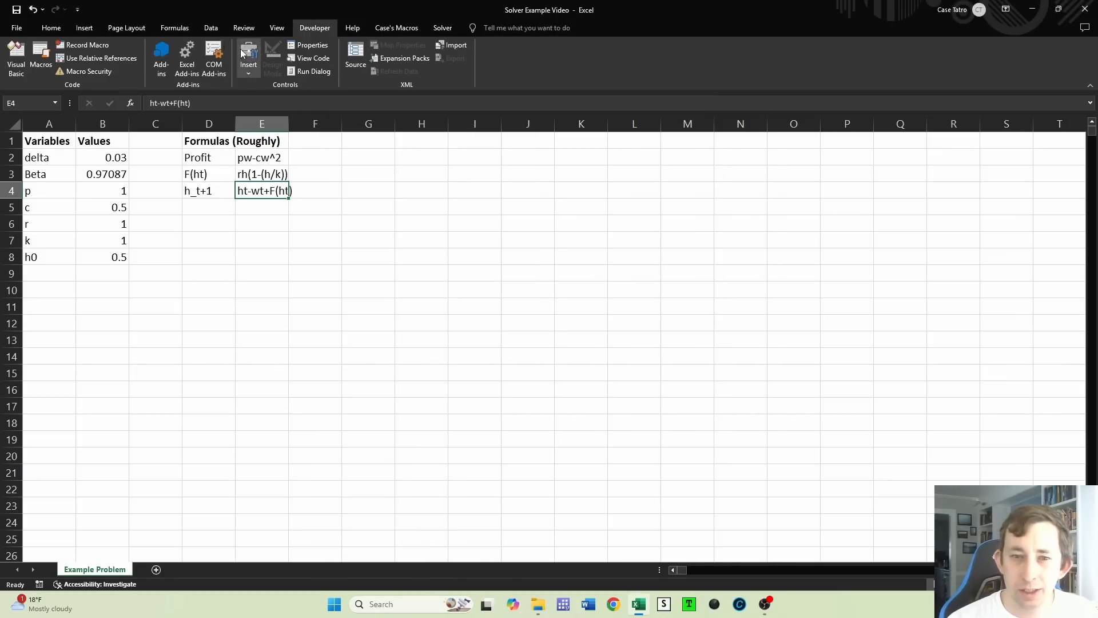
left_click(163, 53)
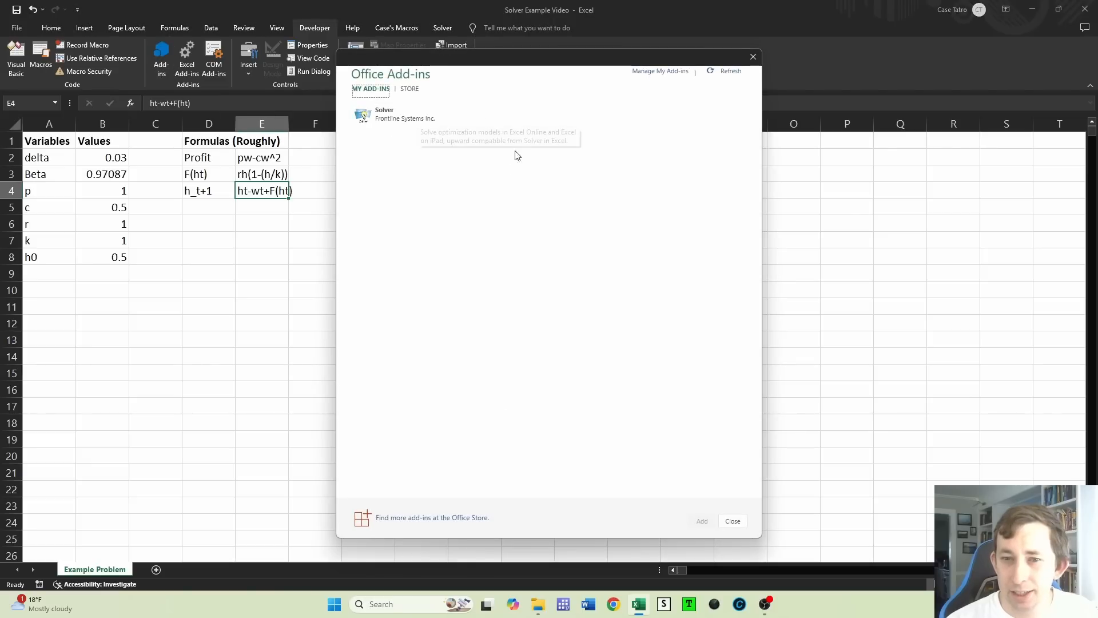
left_click(408, 90)
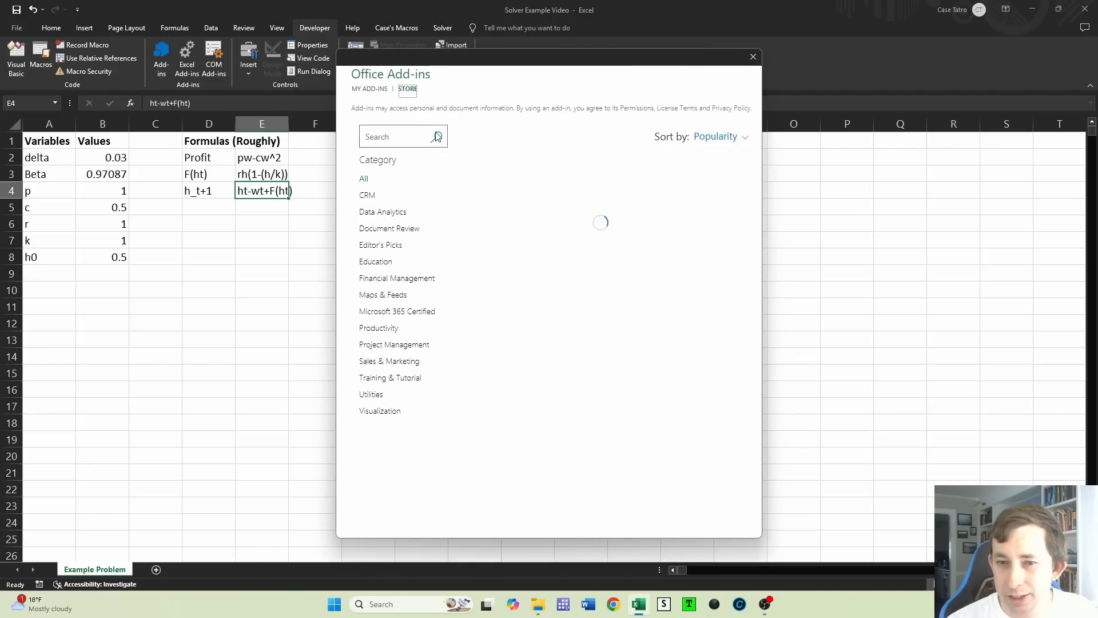
left_click(399, 133)
type("solver")
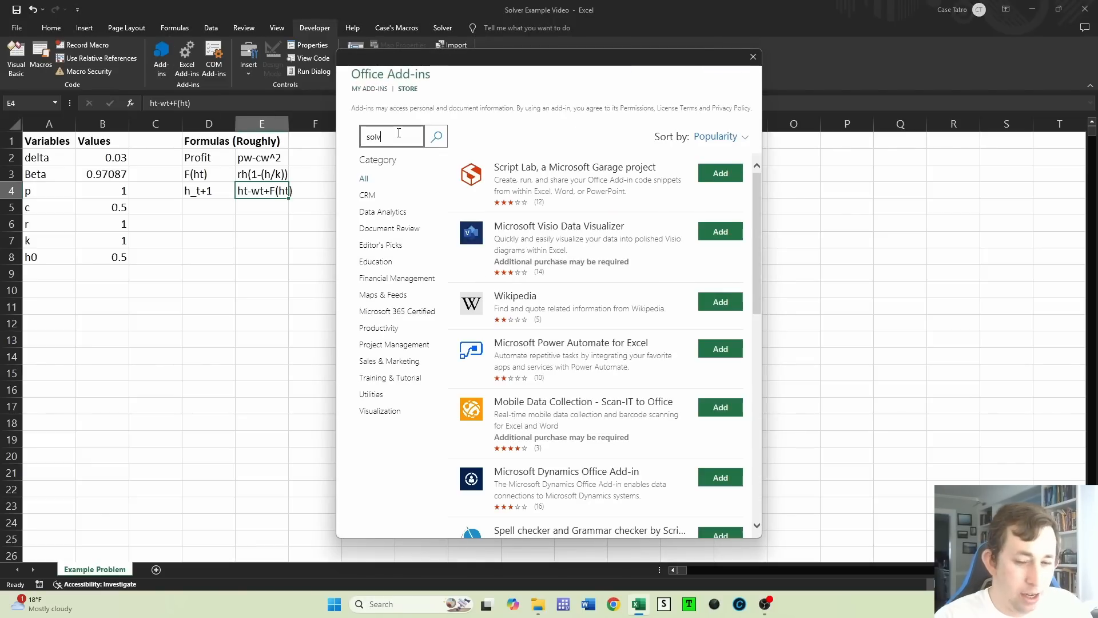
key("Return")
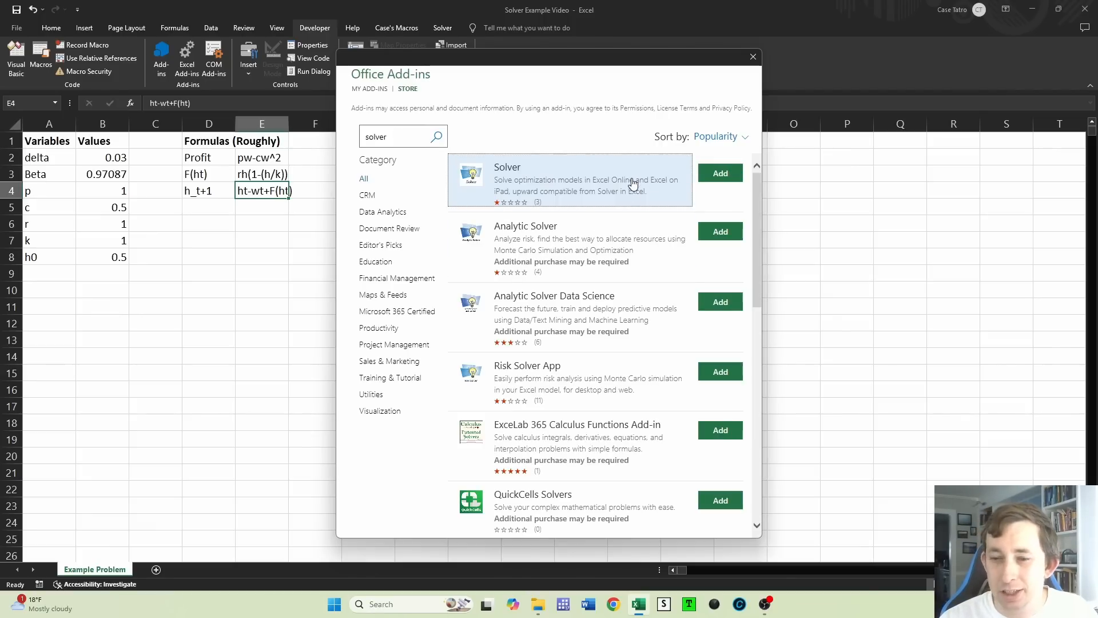
left_click(753, 57)
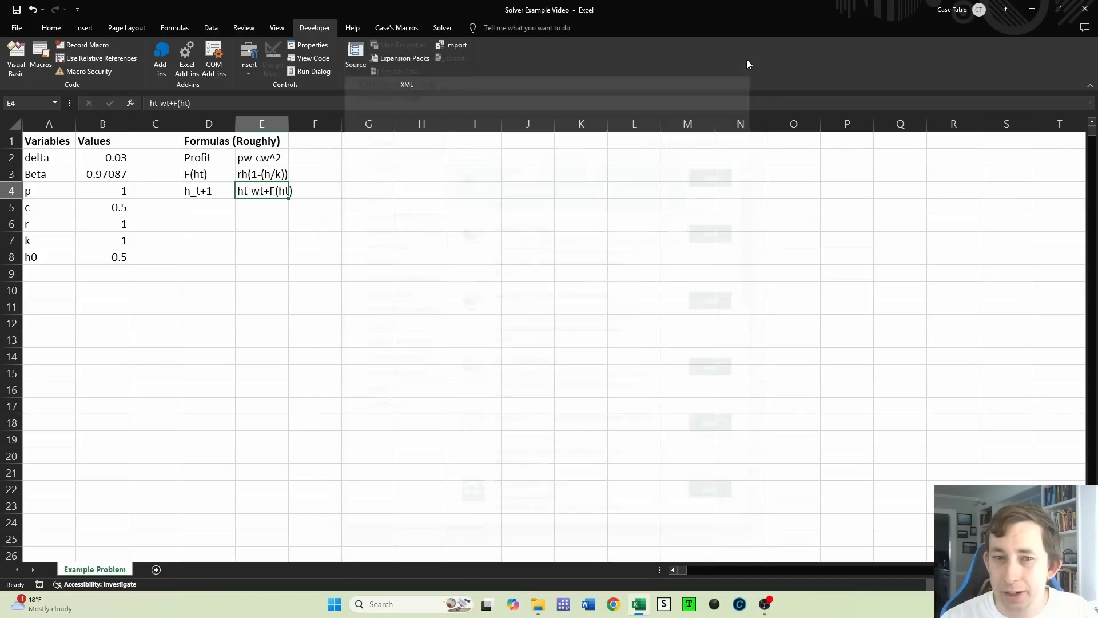
key("Down")
key("Down")
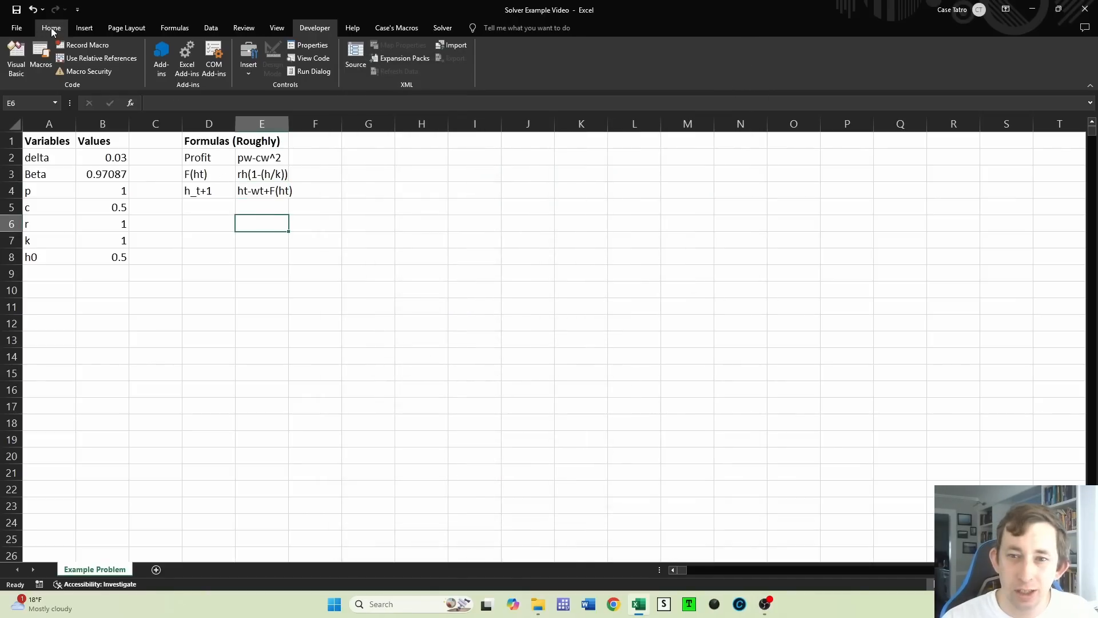
left_click(435, 28)
left_click(51, 27)
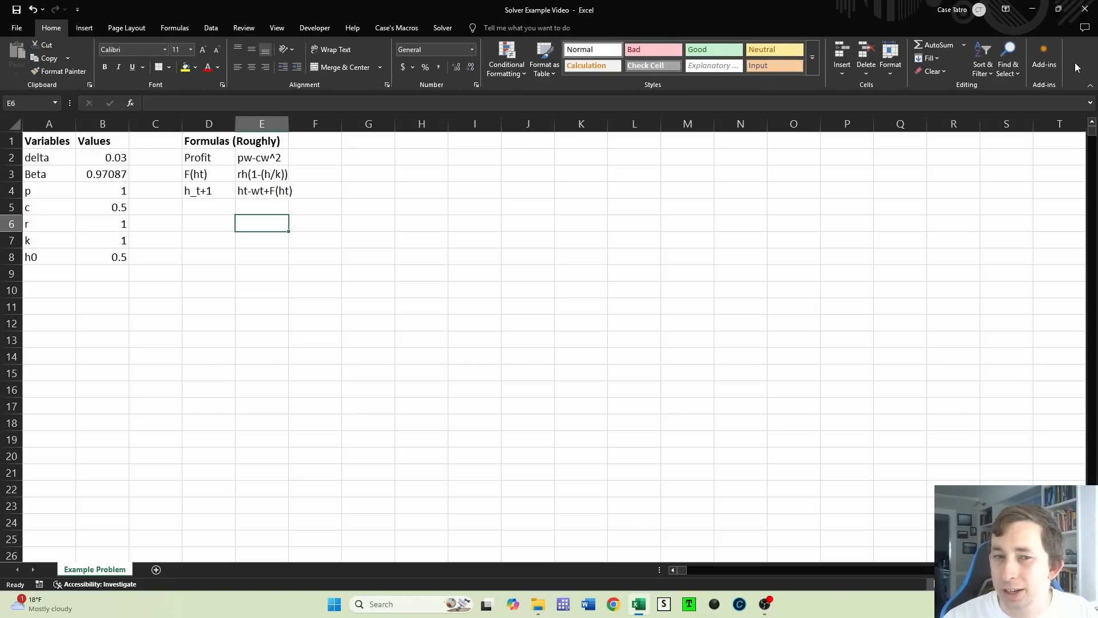
left_click(68, 291)
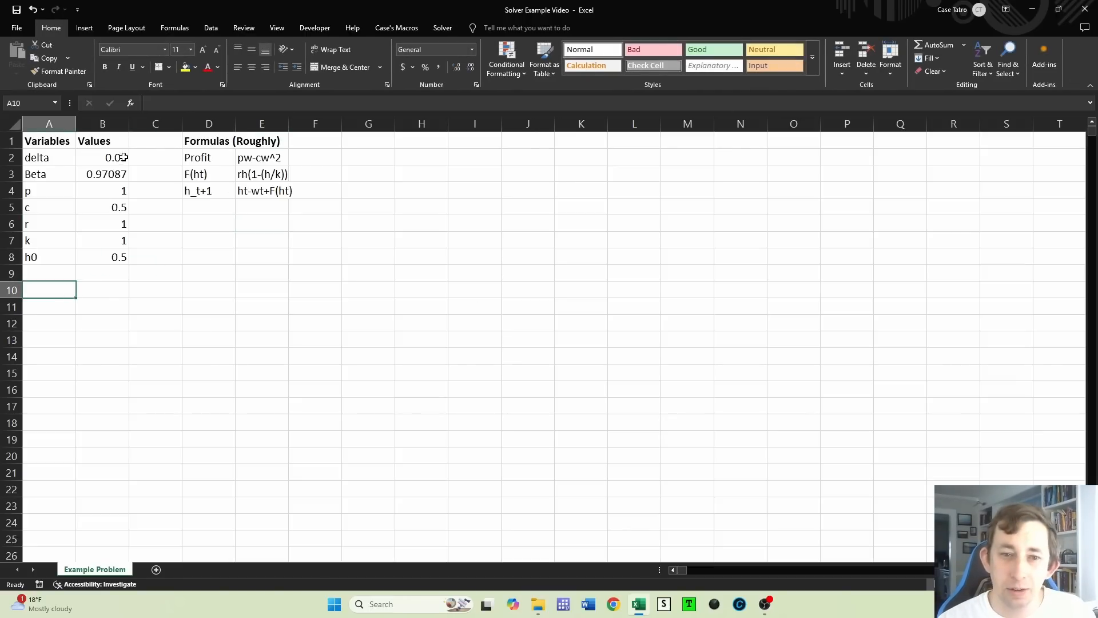
left_click_drag(50, 142, 261, 257)
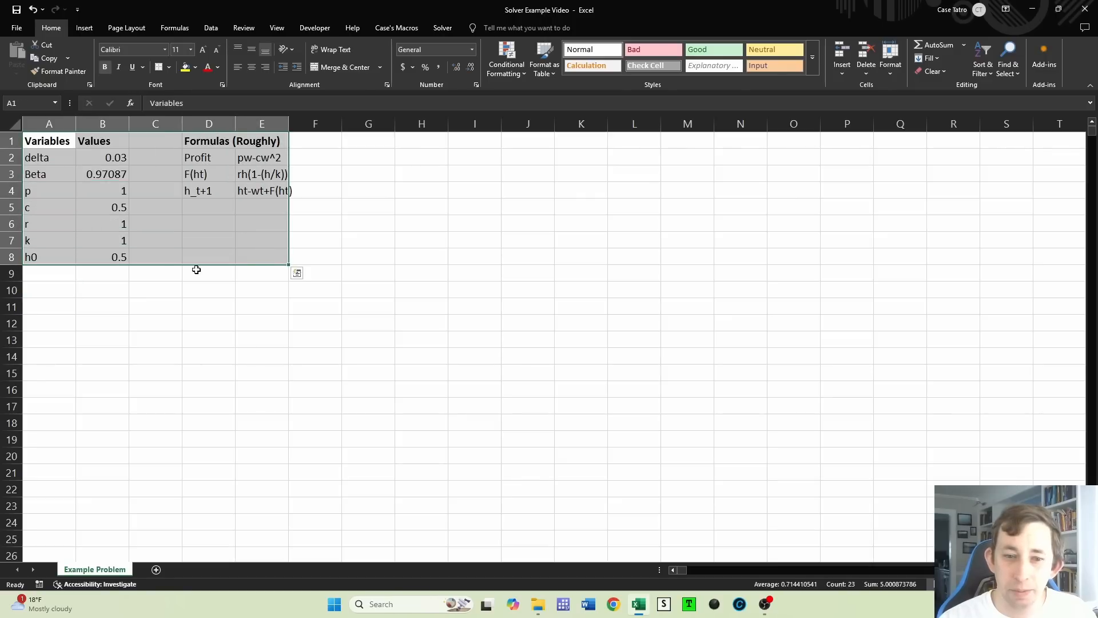
Enter the heading "Initial Guess" in A10 and format it in bold blue text
left_click(65, 286)
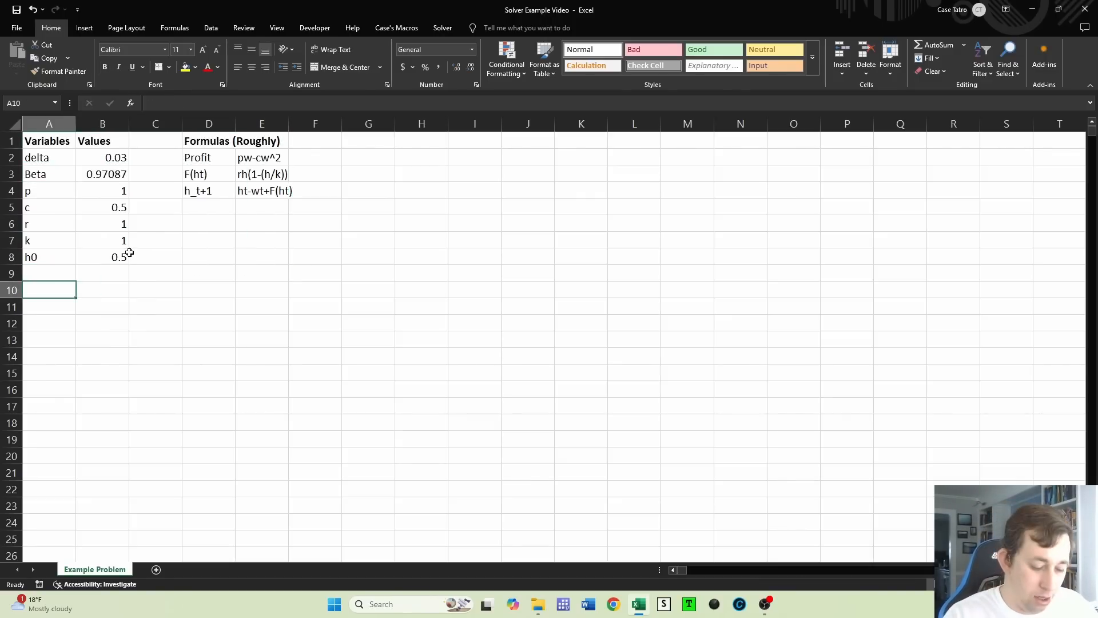
type("Initial Guess")
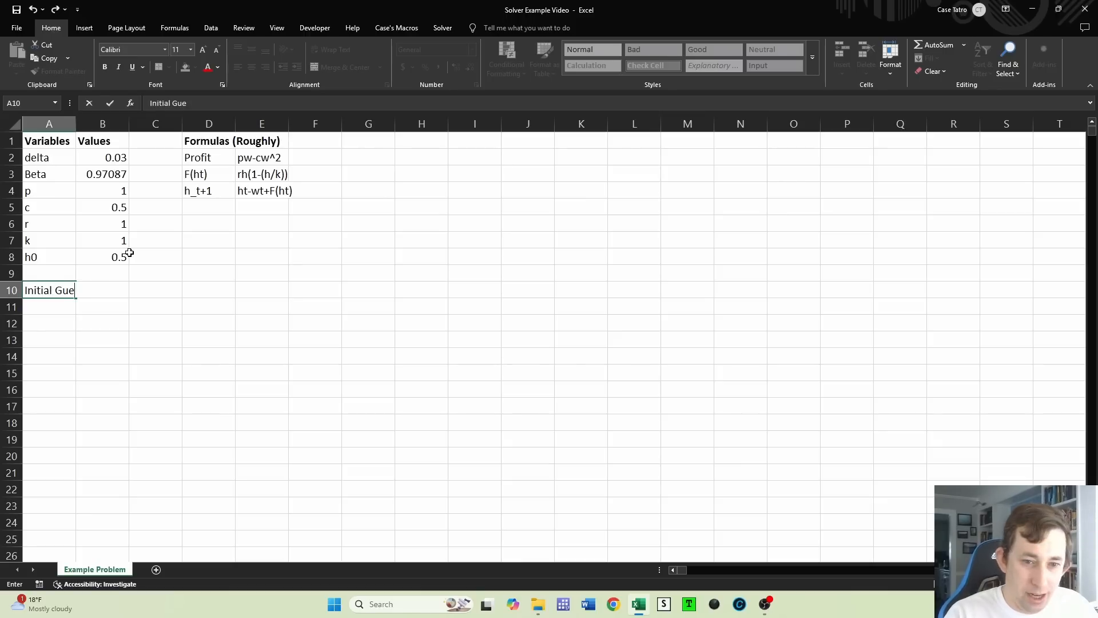
key("Return")
key("Up")
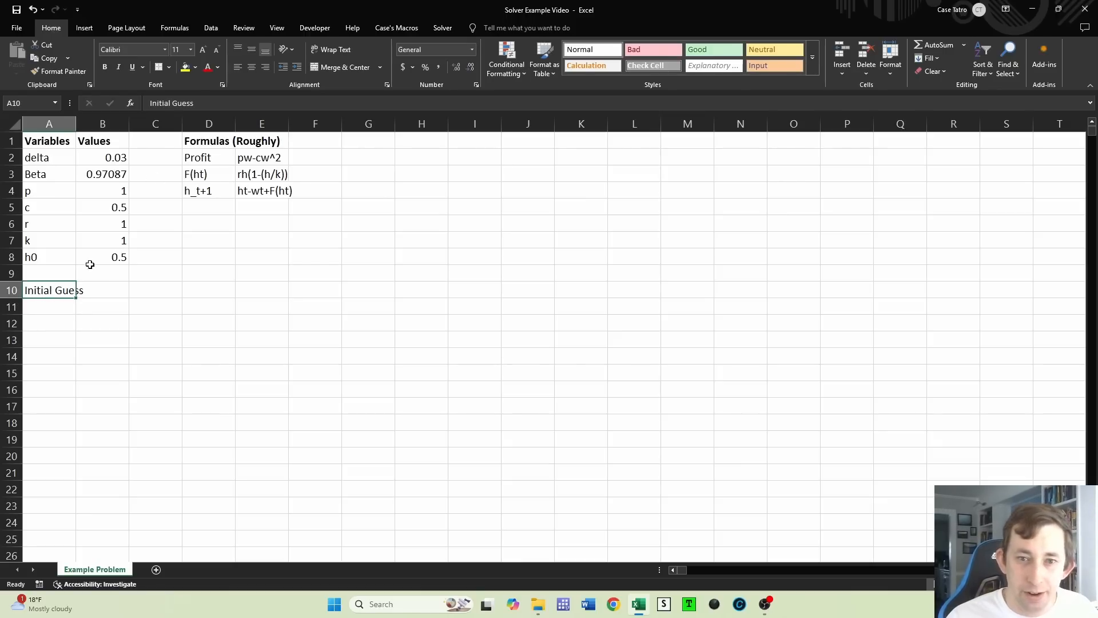
left_click(218, 67)
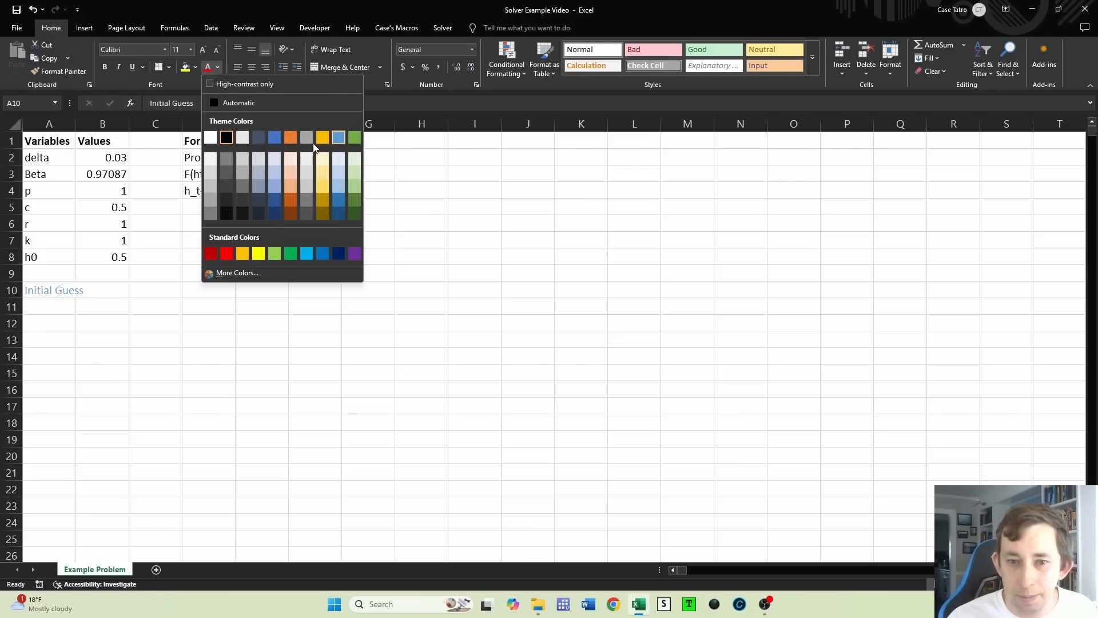
left_click(272, 139)
key("ctrl+b")
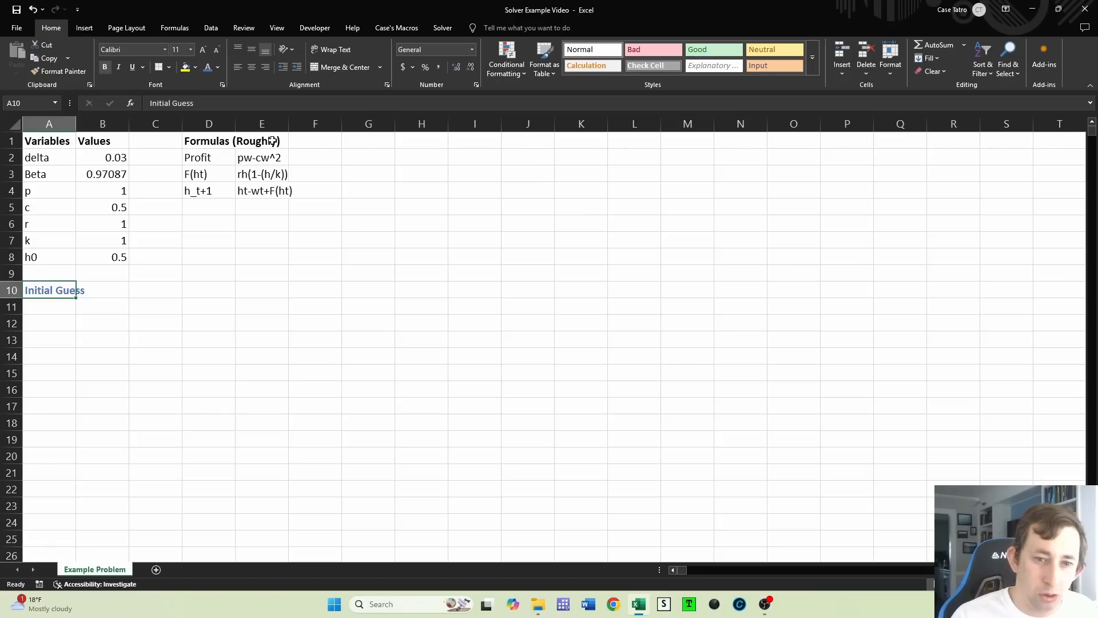
Enter the column headers Time, h and F(h) in A11:C11
key("Return")
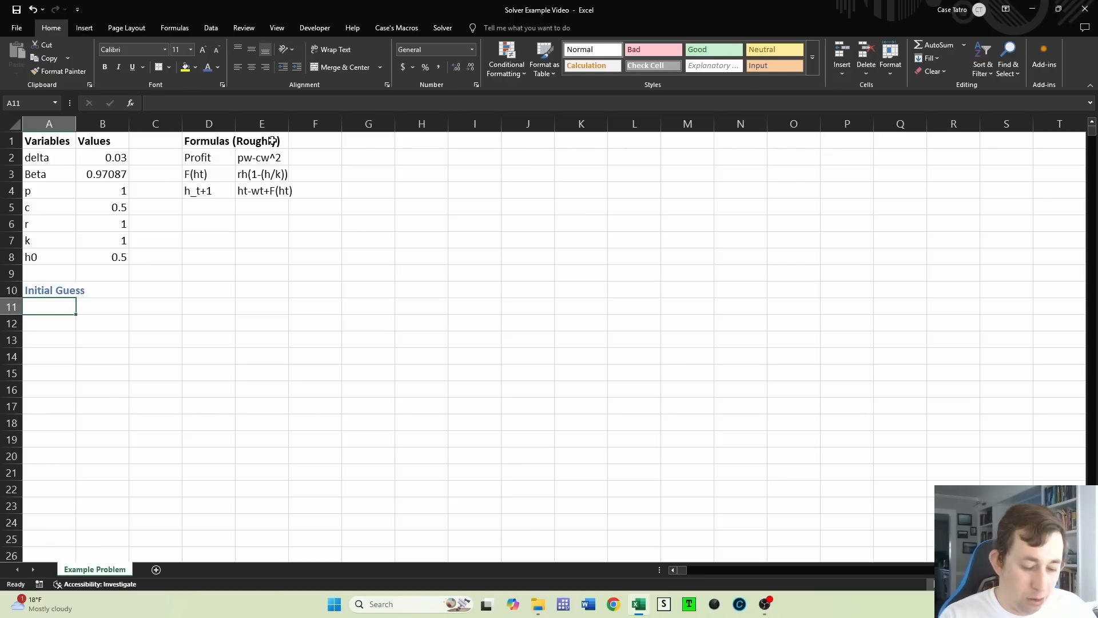
type("Time")
key("Tab")
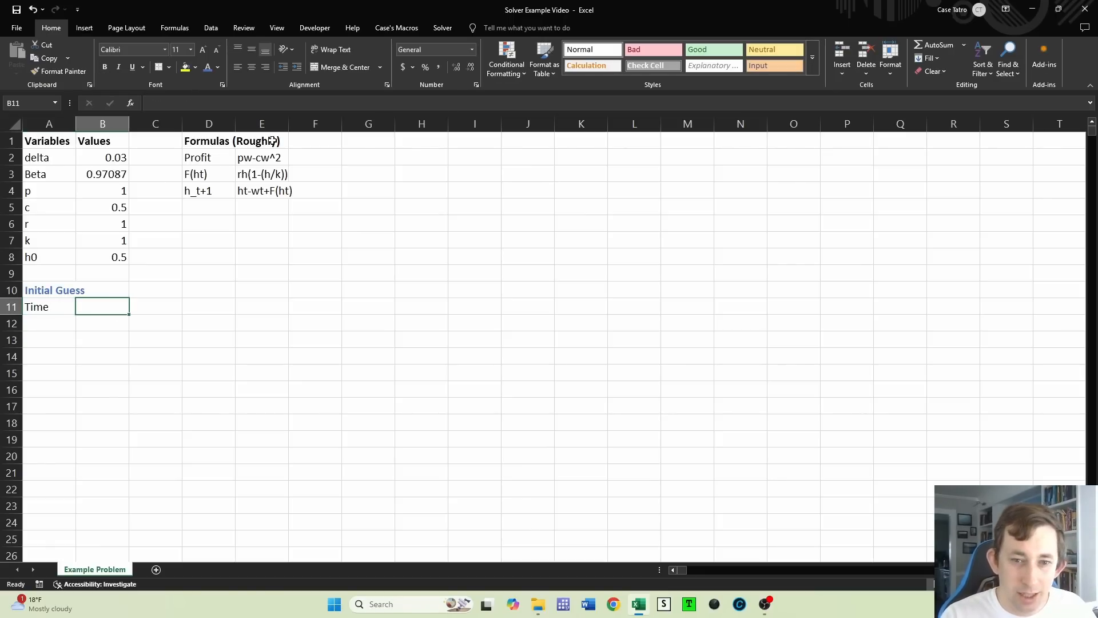
type("h")
type("H")
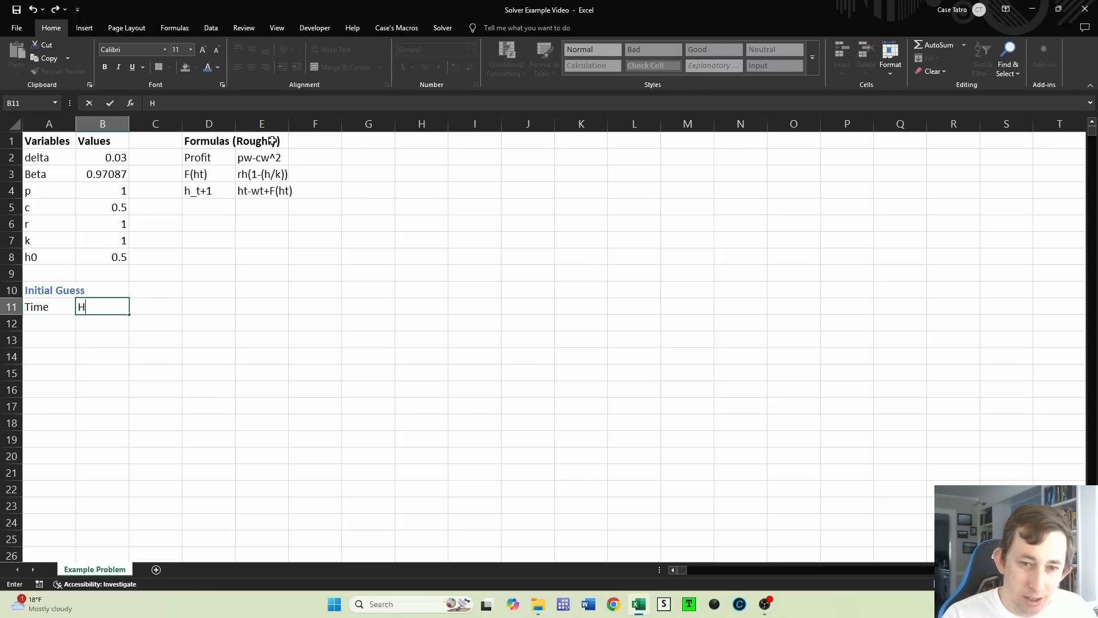
key("Tab")
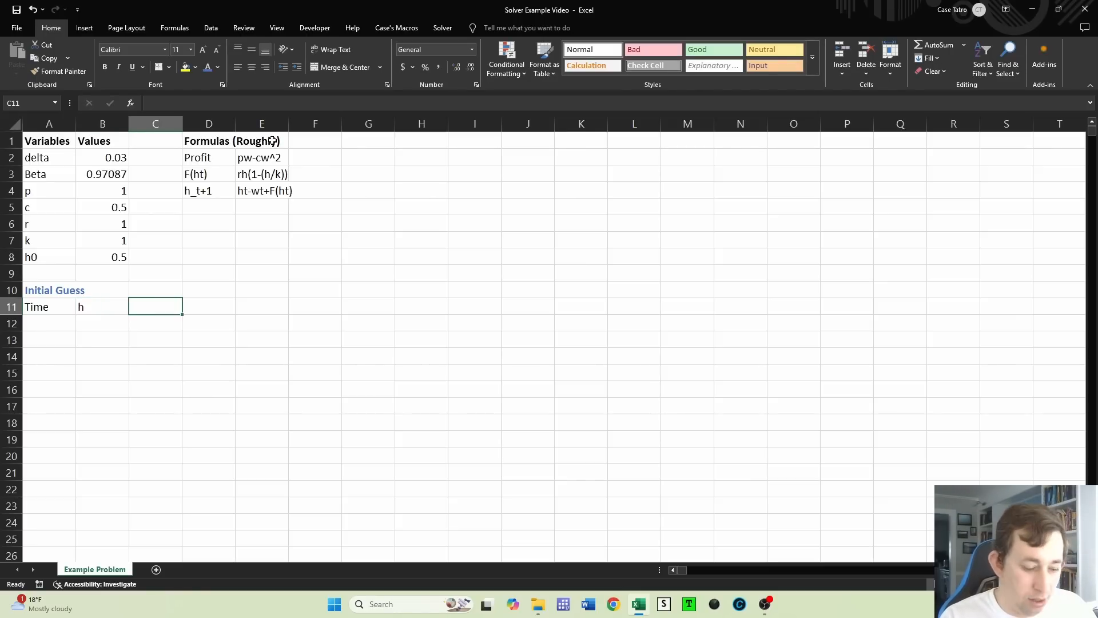
type("F(H)")
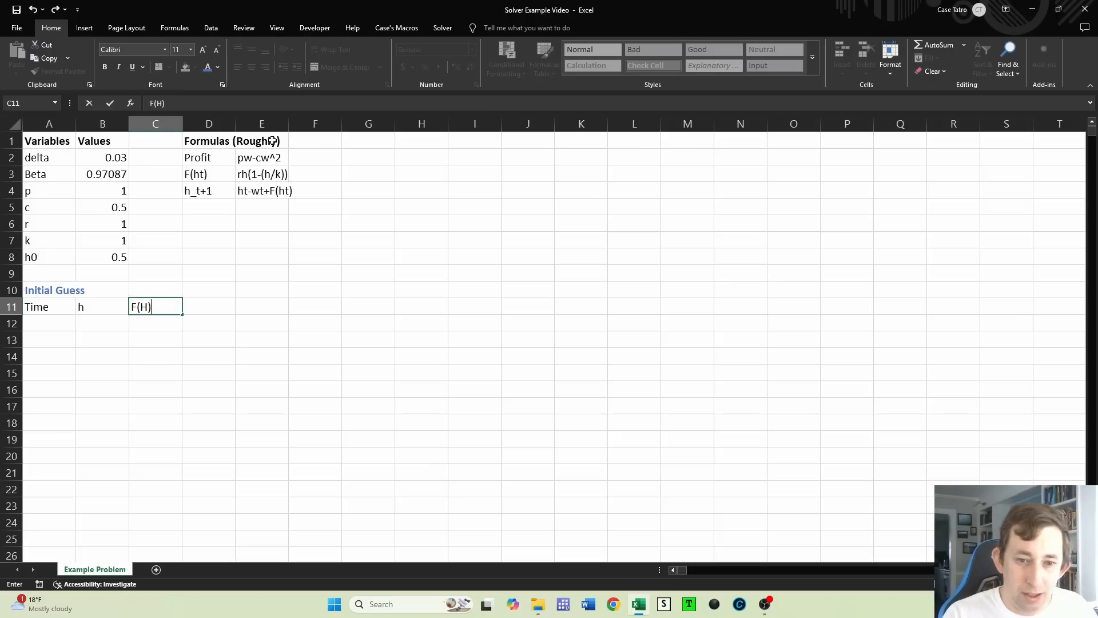
key("Tab")
key("Left")
type("F(h")
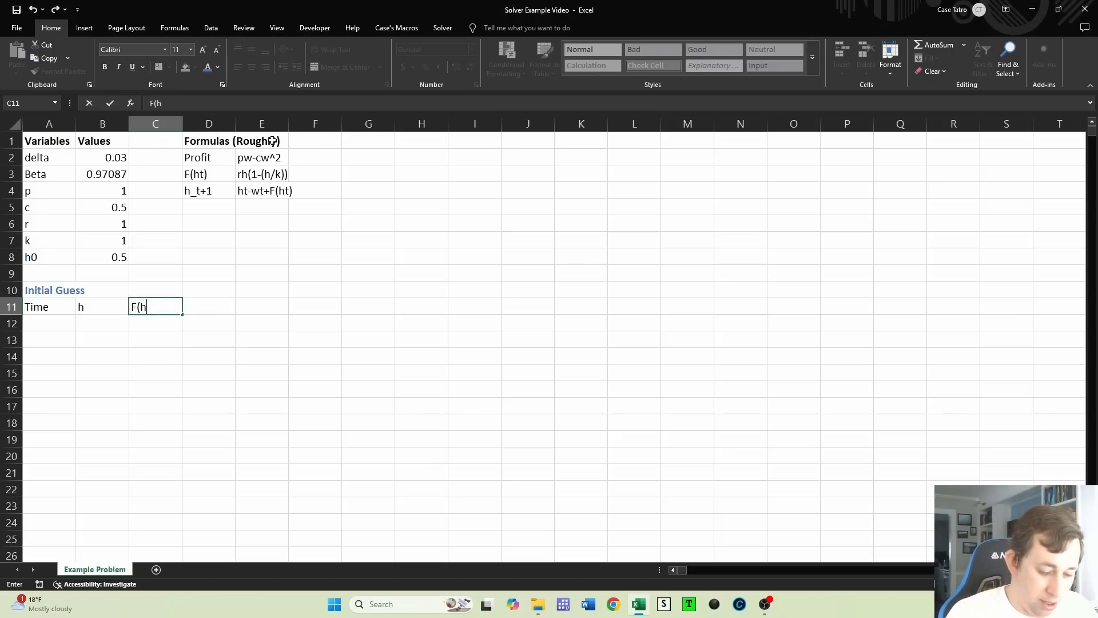
type(")")
key("Tab")
Enter the column headers w, PI and PV Pi in D11:F11
type("w")
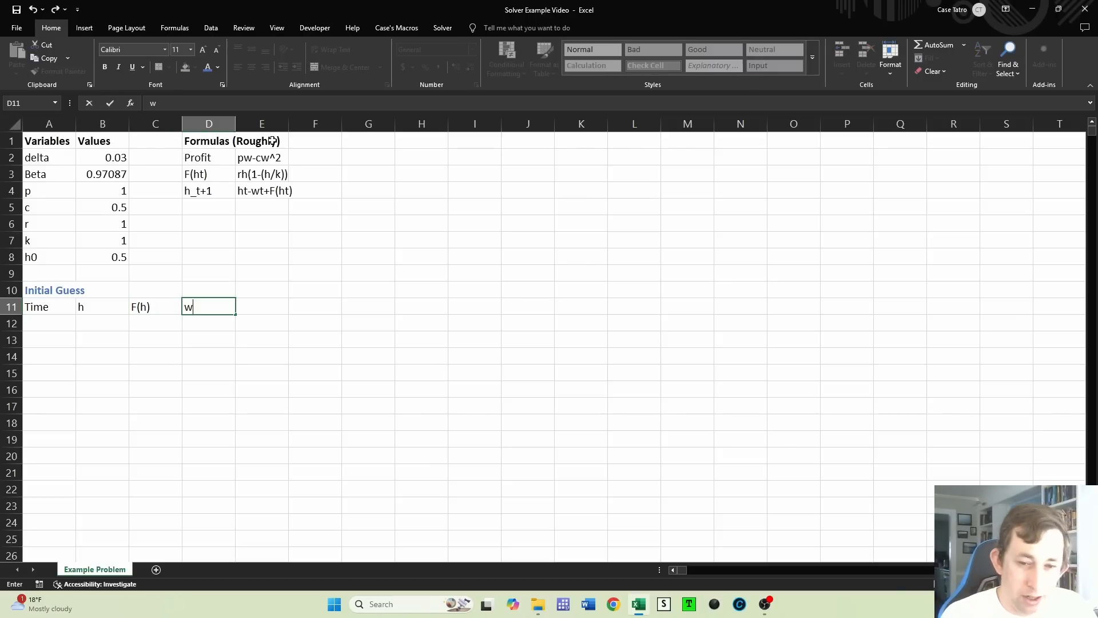
key("Tab")
type("P")
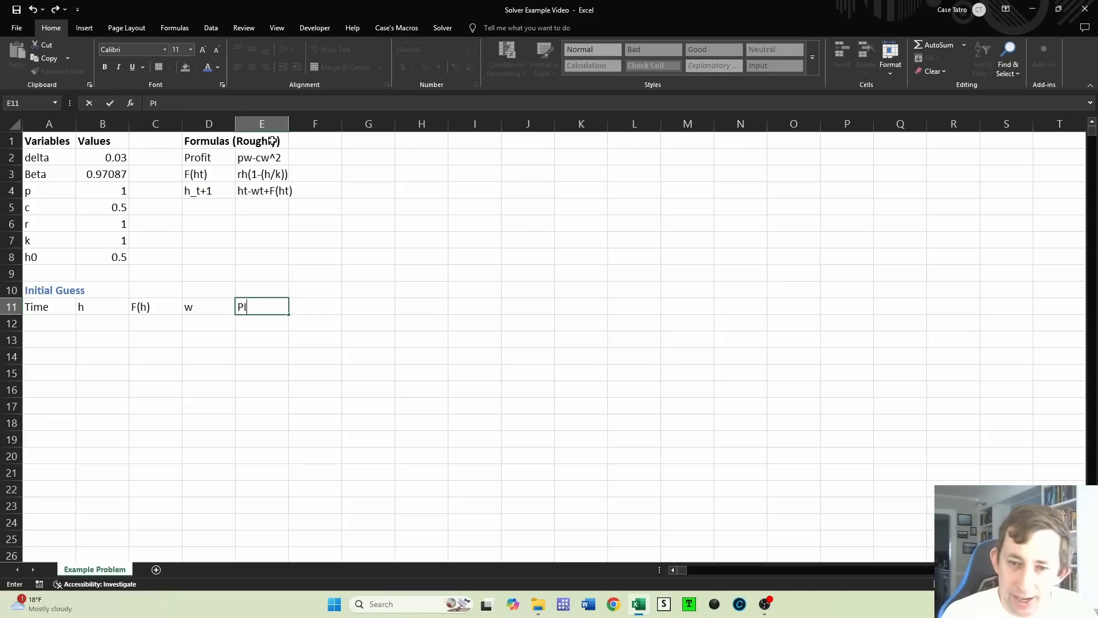
type("l")
key("Tab")
type("PV ")
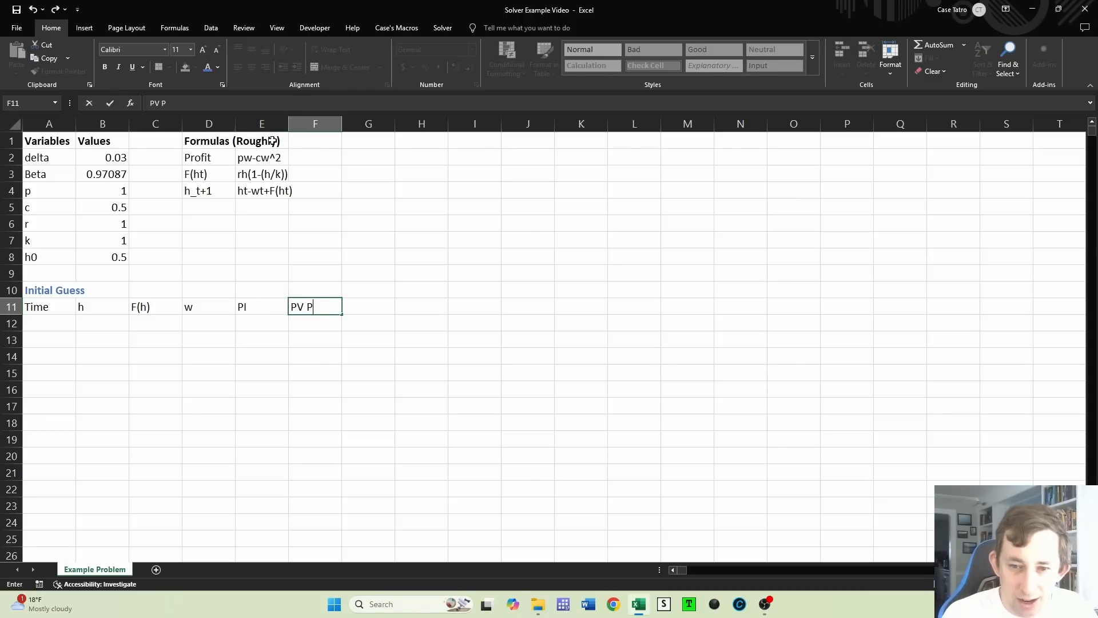
type("Pi")
key("Return")
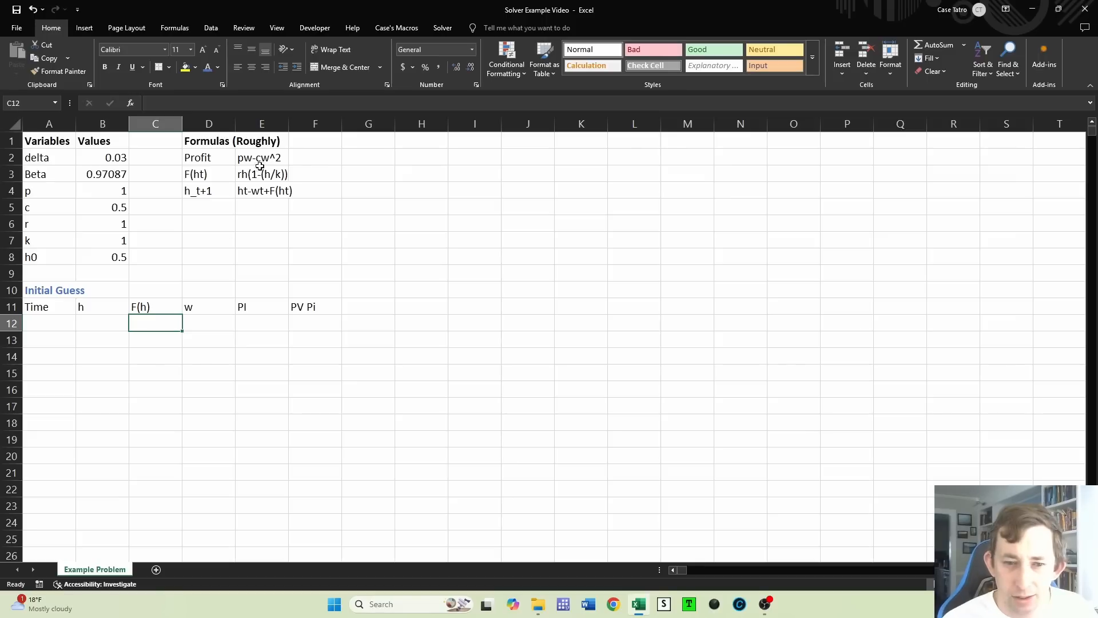
Fill the Time column with periods 0 to 9 in A12:A21
left_click(48, 321)
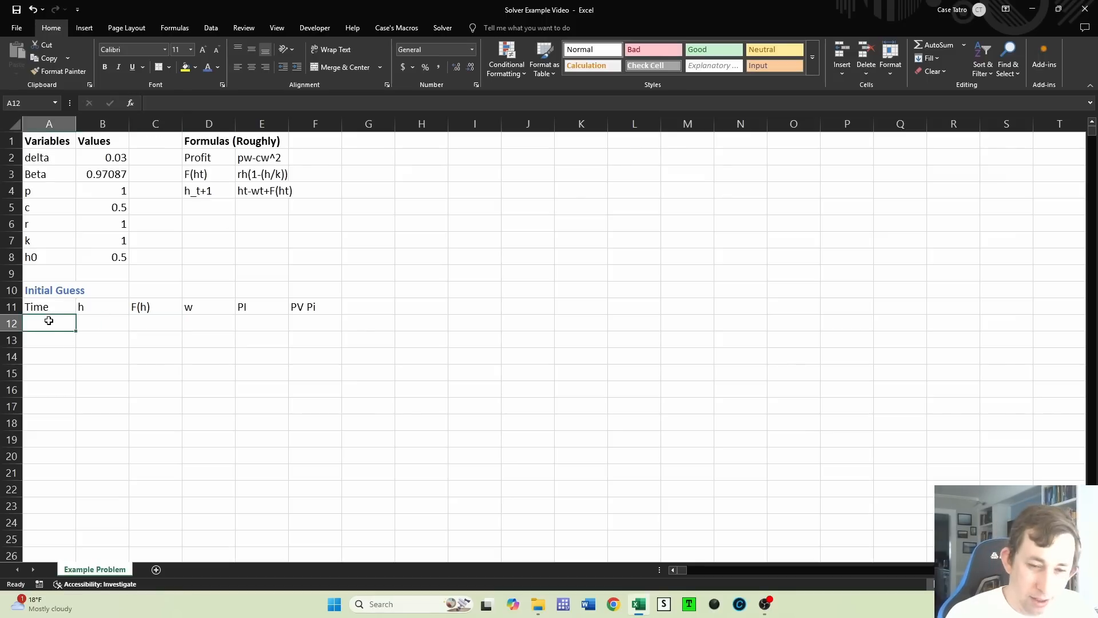
type("0")
key("Return")
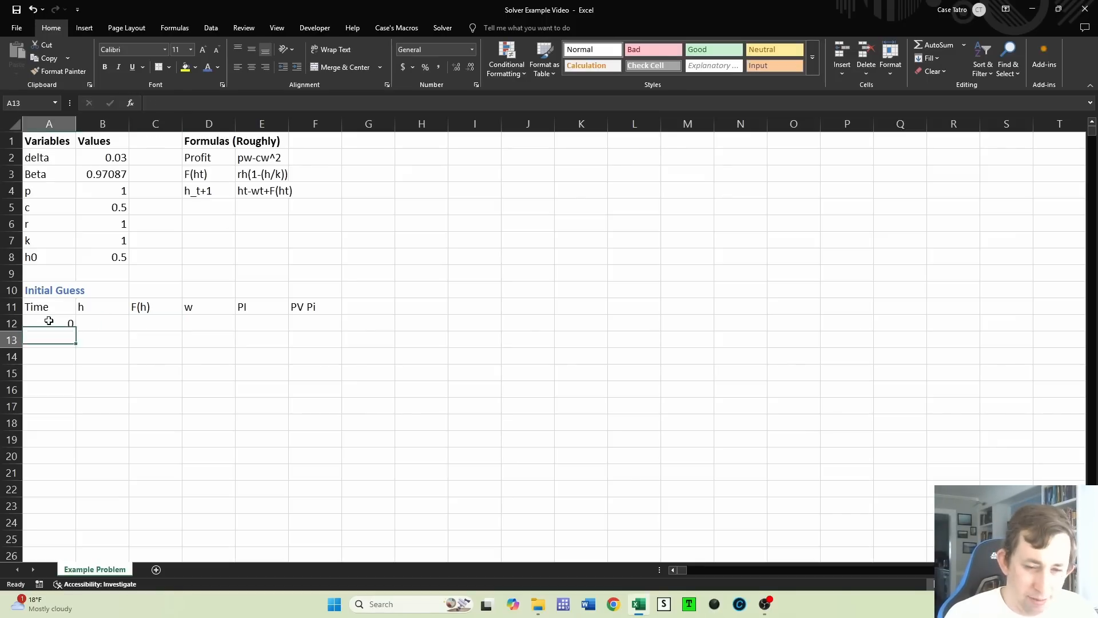
type("1")
key("Return")
left_click_drag(48, 321, 50, 340)
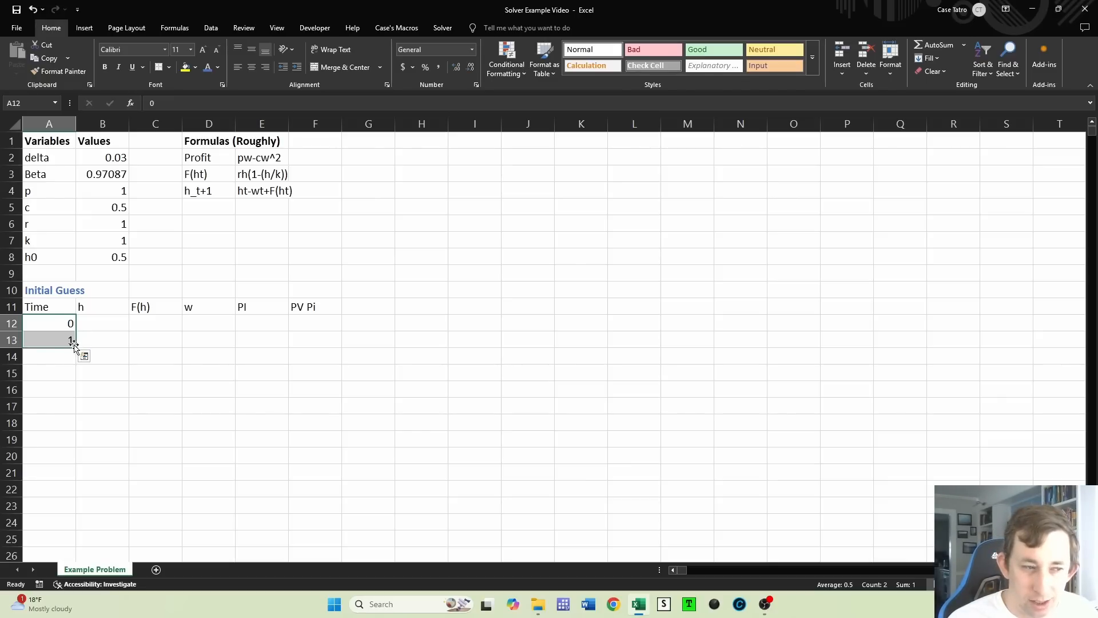
left_click_drag(75, 346, 66, 474)
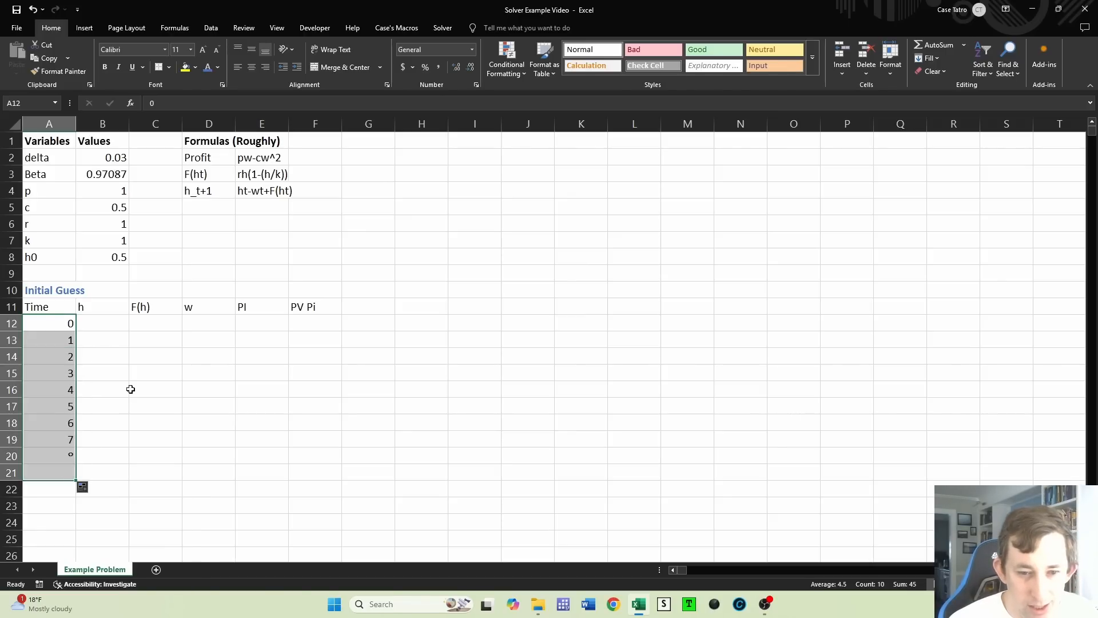
Enter the initial stock of 0.5 in B12 for time 0
left_click(120, 316)
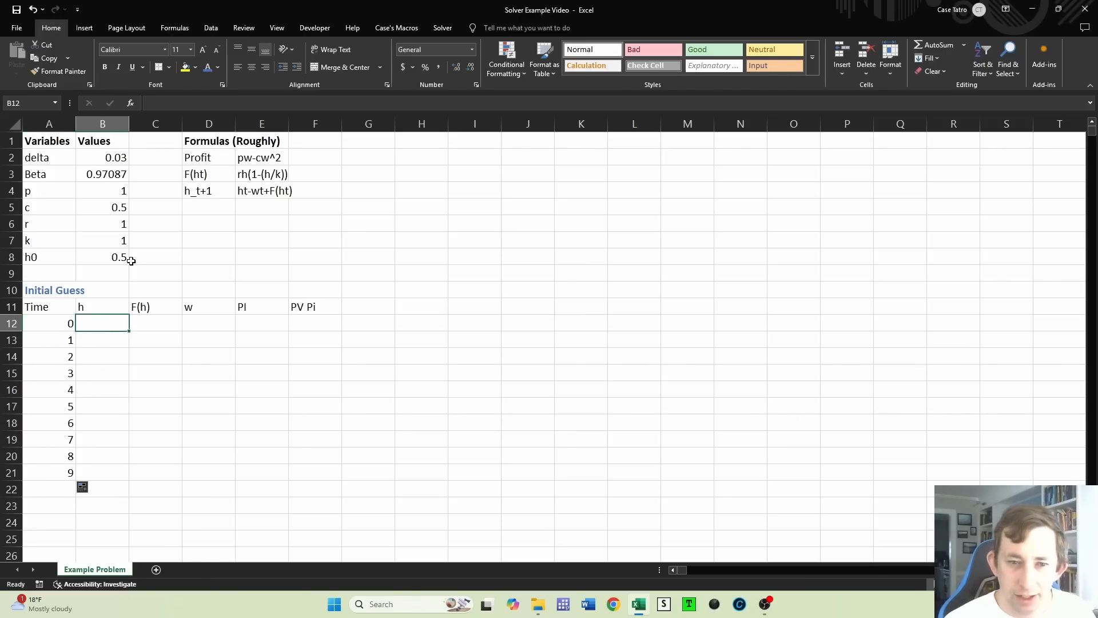
type("0")
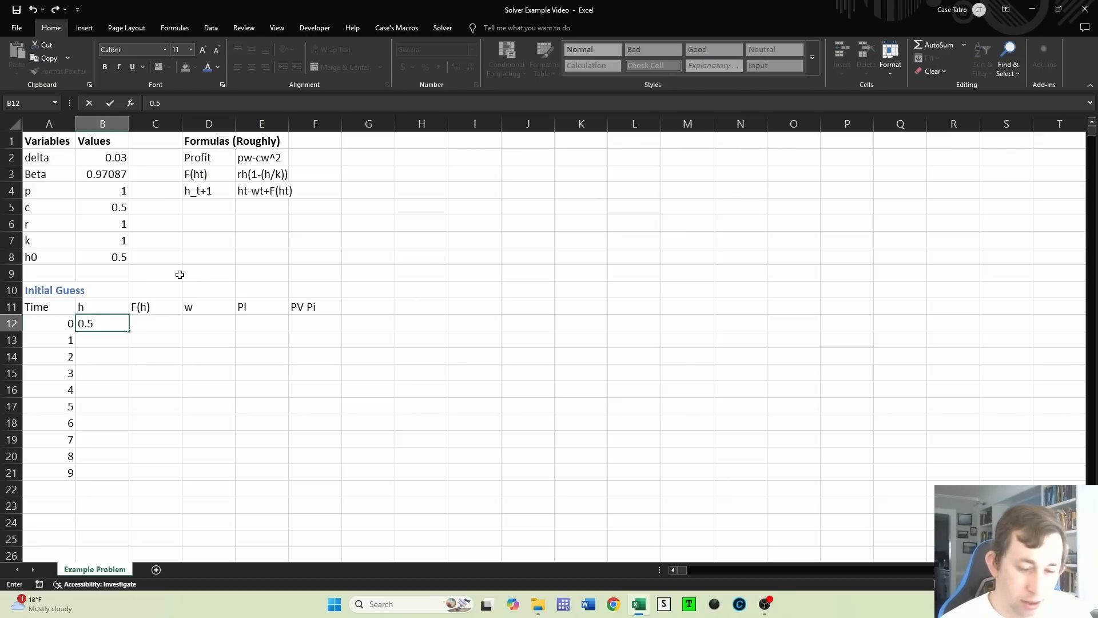
type(".5")
key("Tab")
Enter the growth formula =B6*B12*(1-(B12/B7)) in C12 for F(h) at time 0
double_click(154, 322)
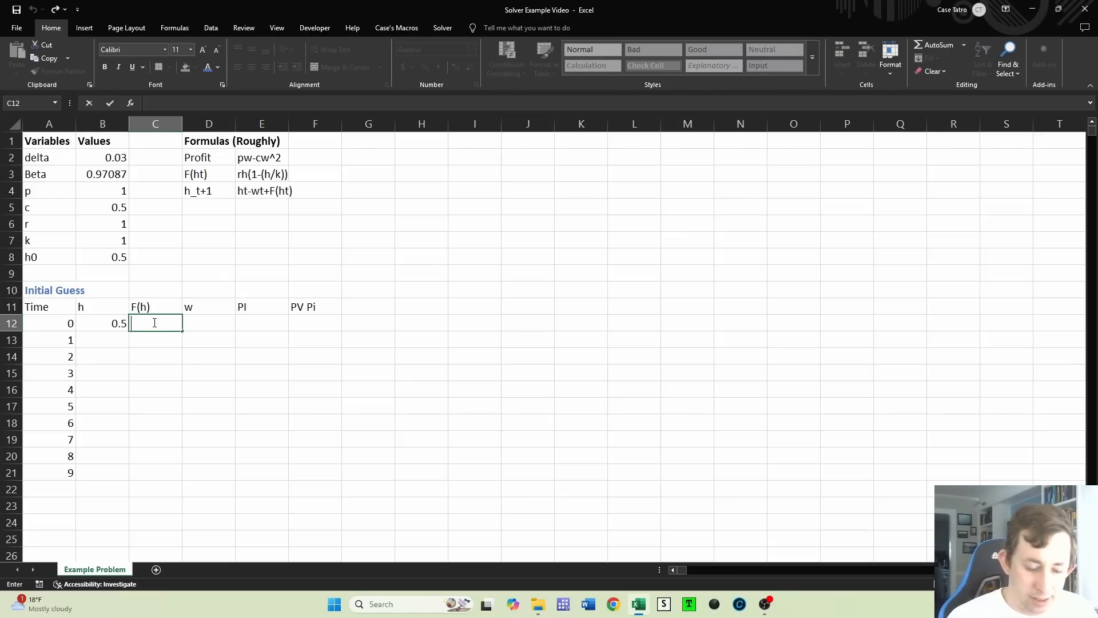
type("=")
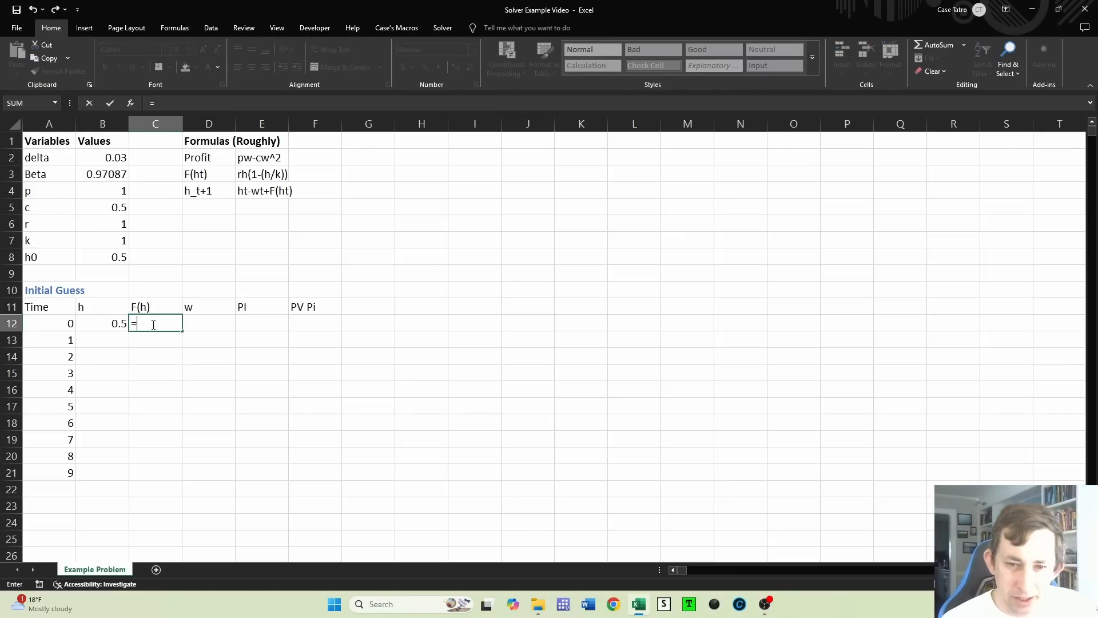
left_click(109, 225)
type("*")
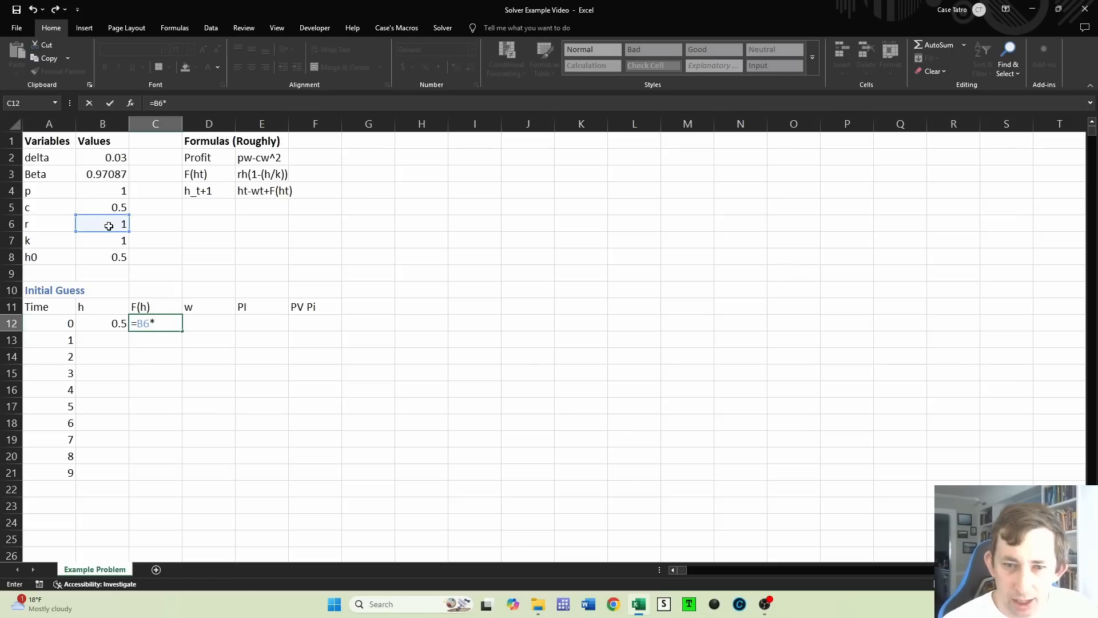
left_click(105, 323)
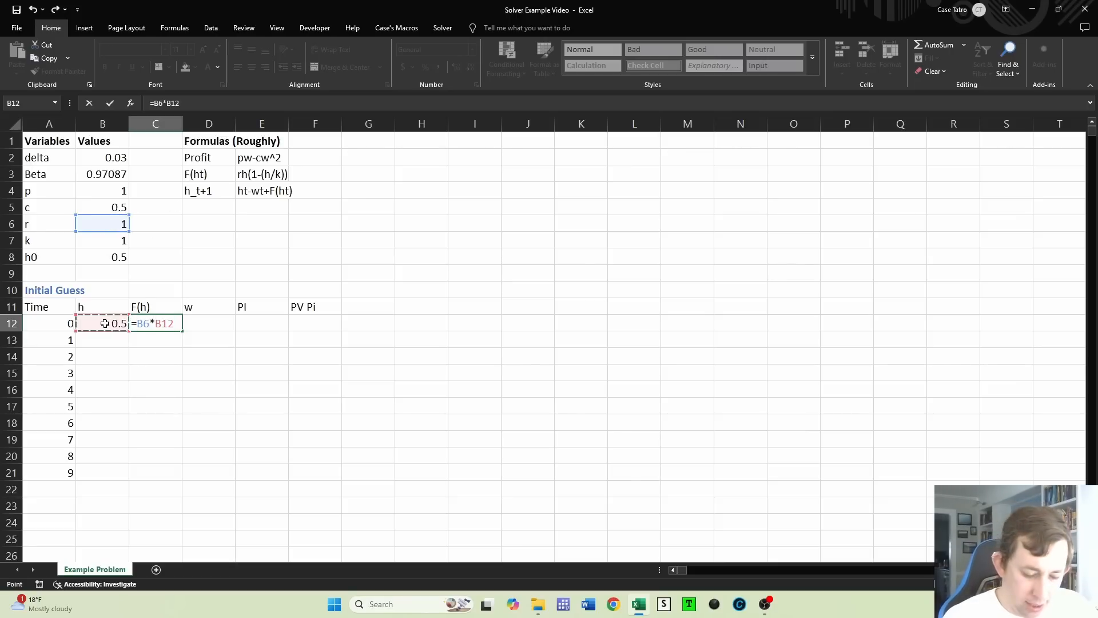
type("(1-(")
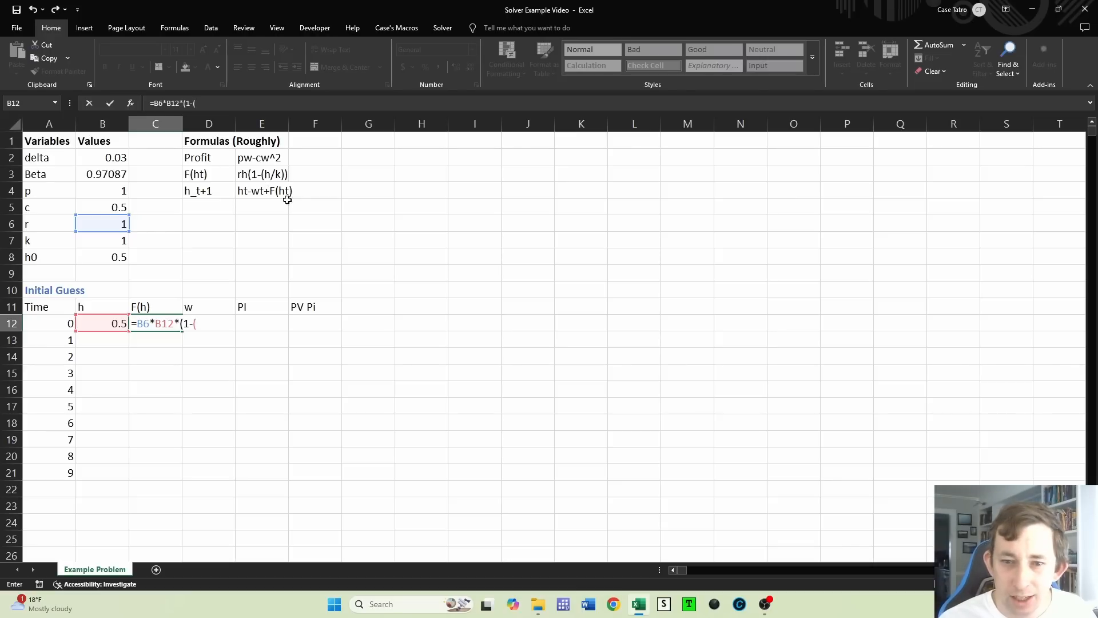
left_click(108, 324)
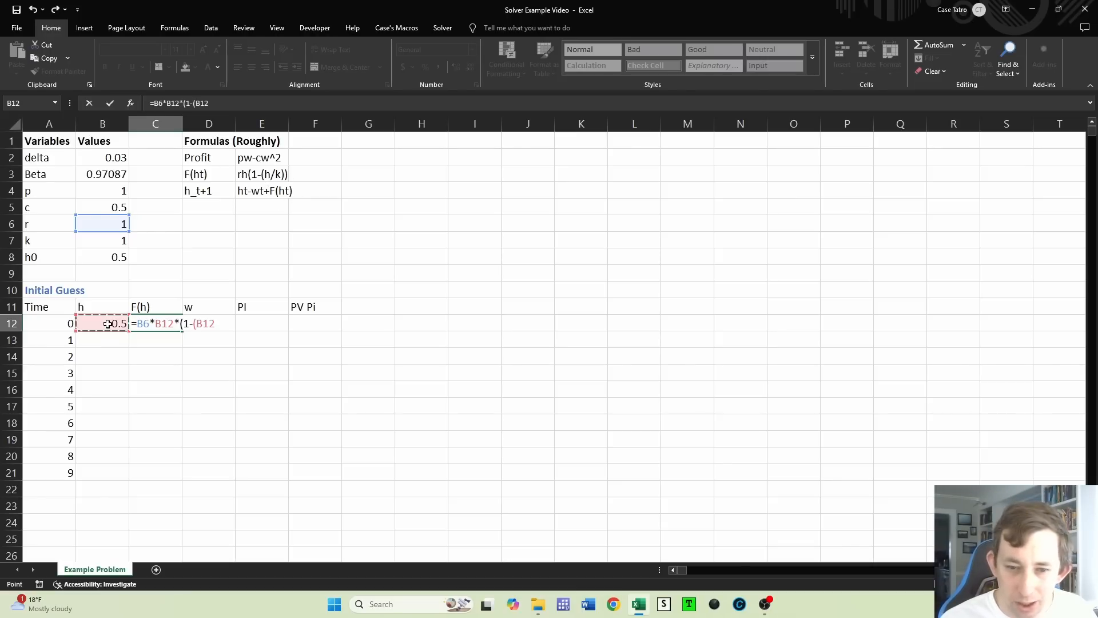
type("/")
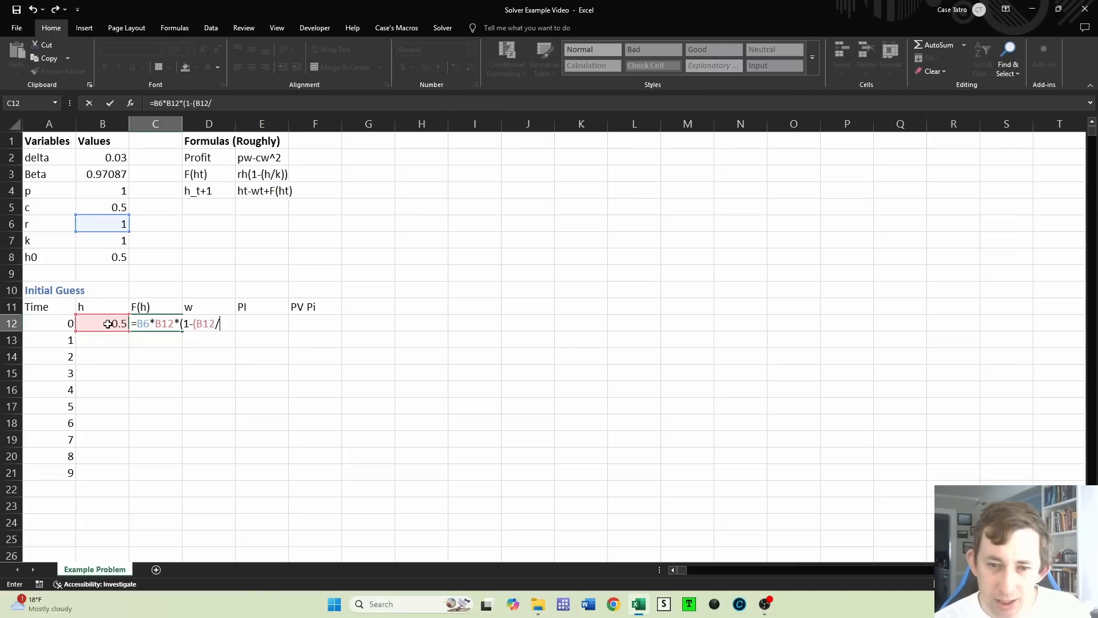
left_click(113, 243)
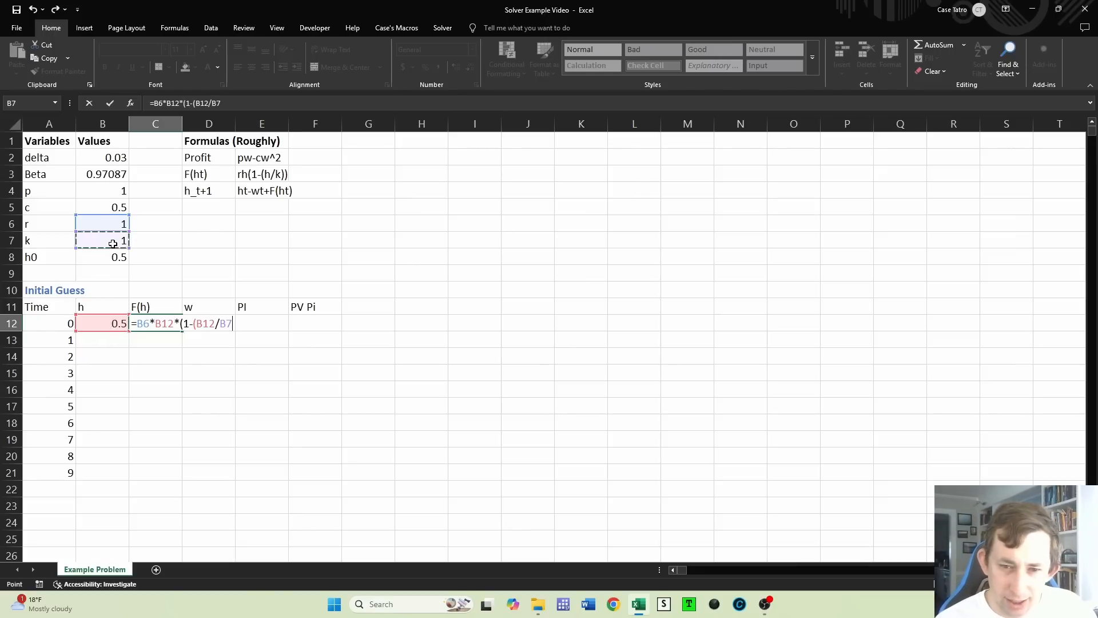
key("Return")
key("Return")
double_click(171, 324)
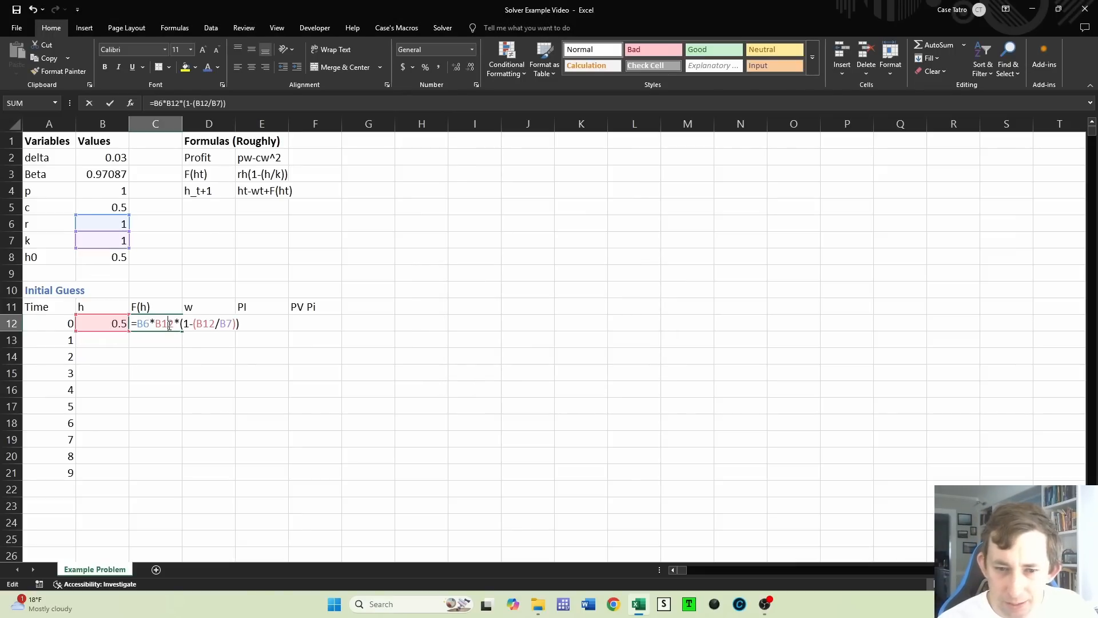
key("Return")
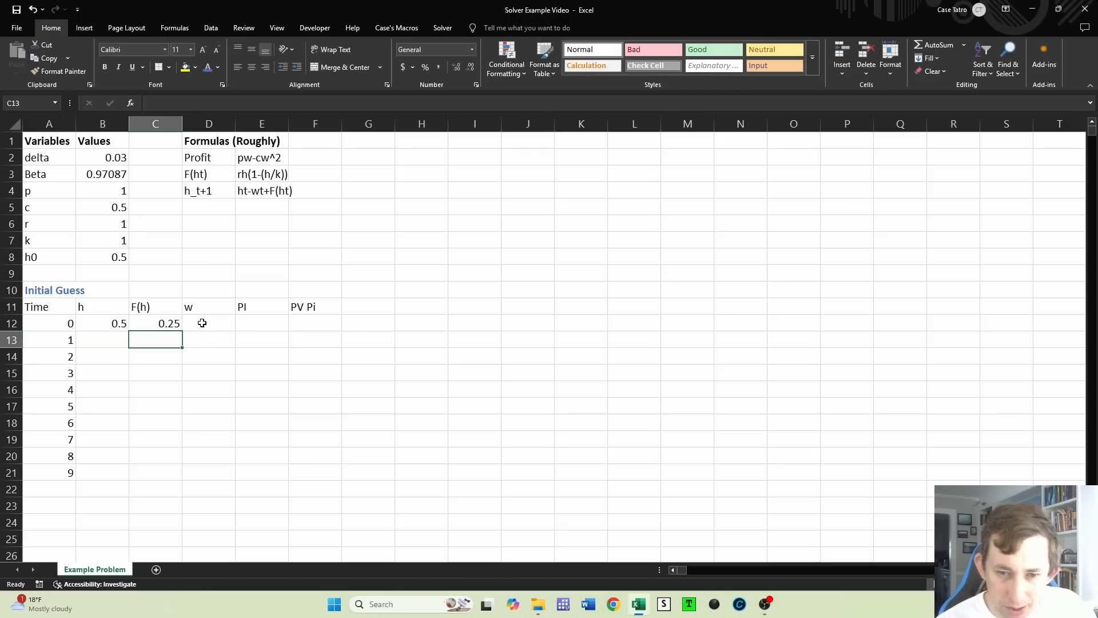
Enter 0.1 in D12 as the guessed harvest w for time 0
left_click(217, 324)
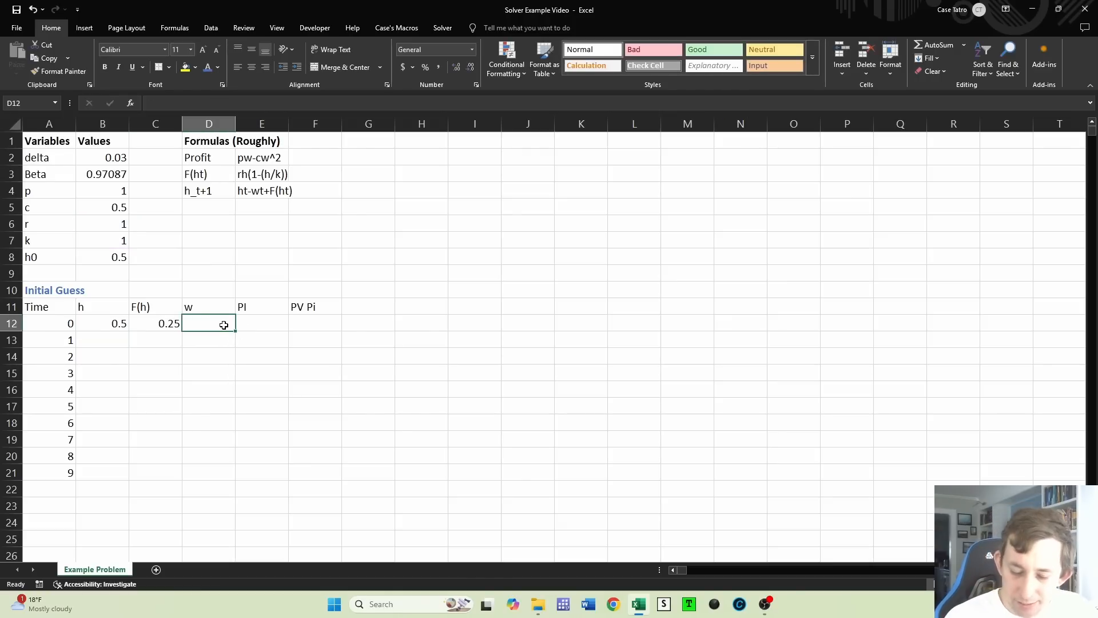
type("0.1")
key("Return")
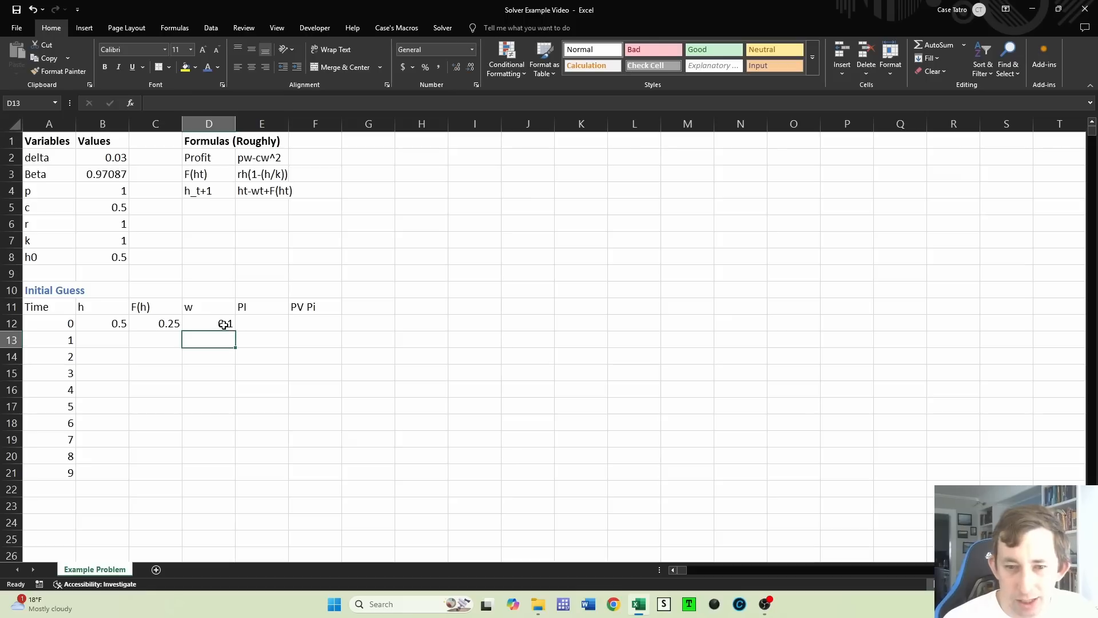
left_click(121, 323)
left_click(211, 322)
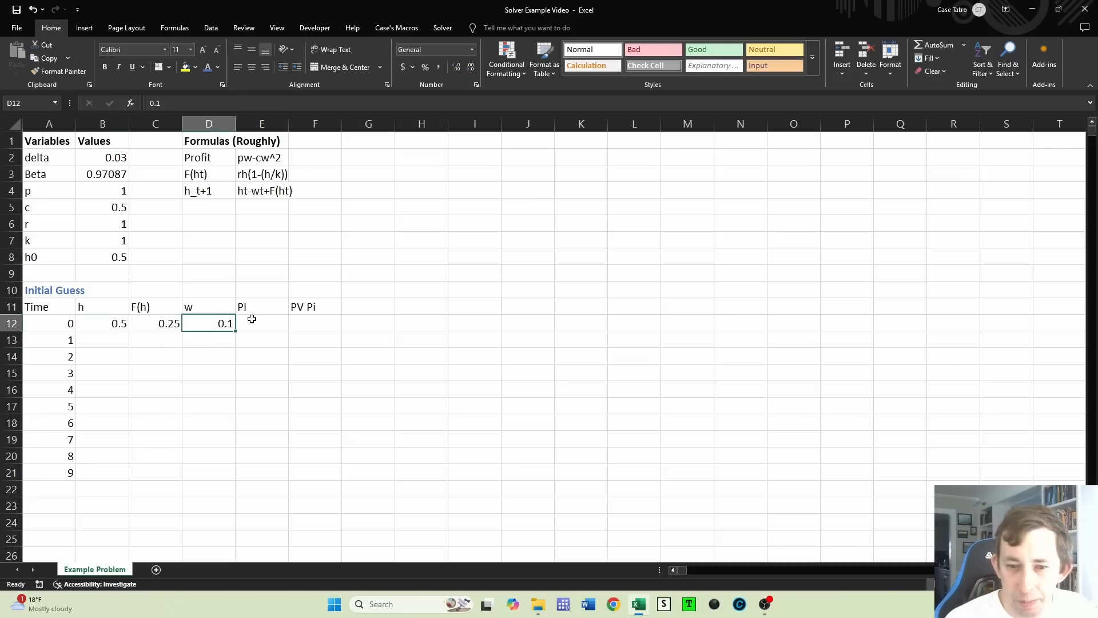
Enter the profit formula =B4*D12-B5*D12^2 in E12 for time 0
left_click(249, 319)
type("=")
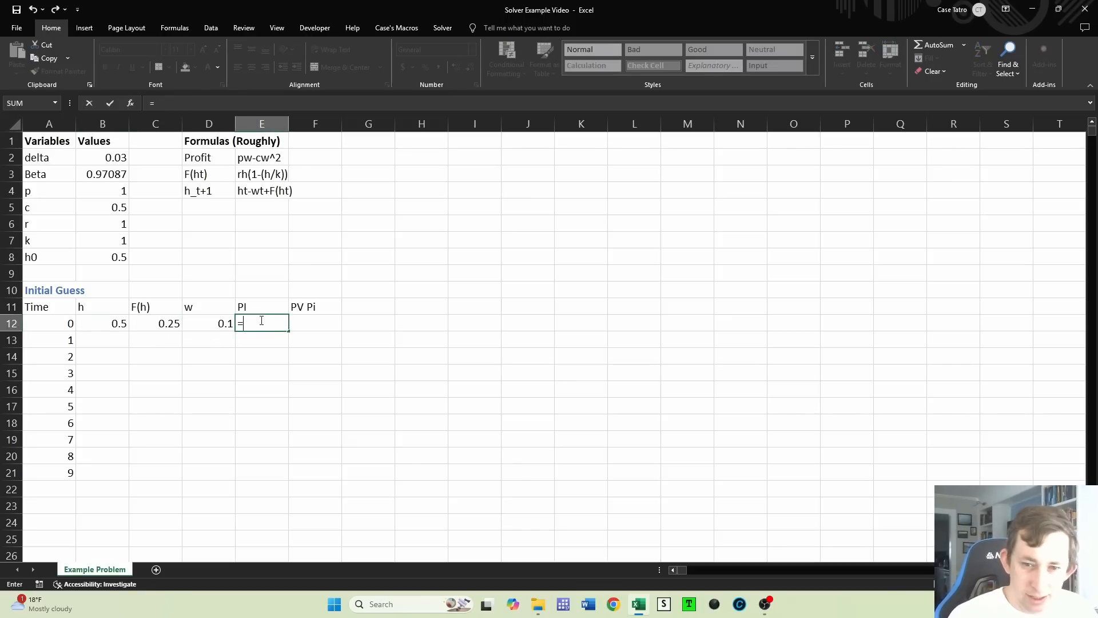
left_click(114, 188)
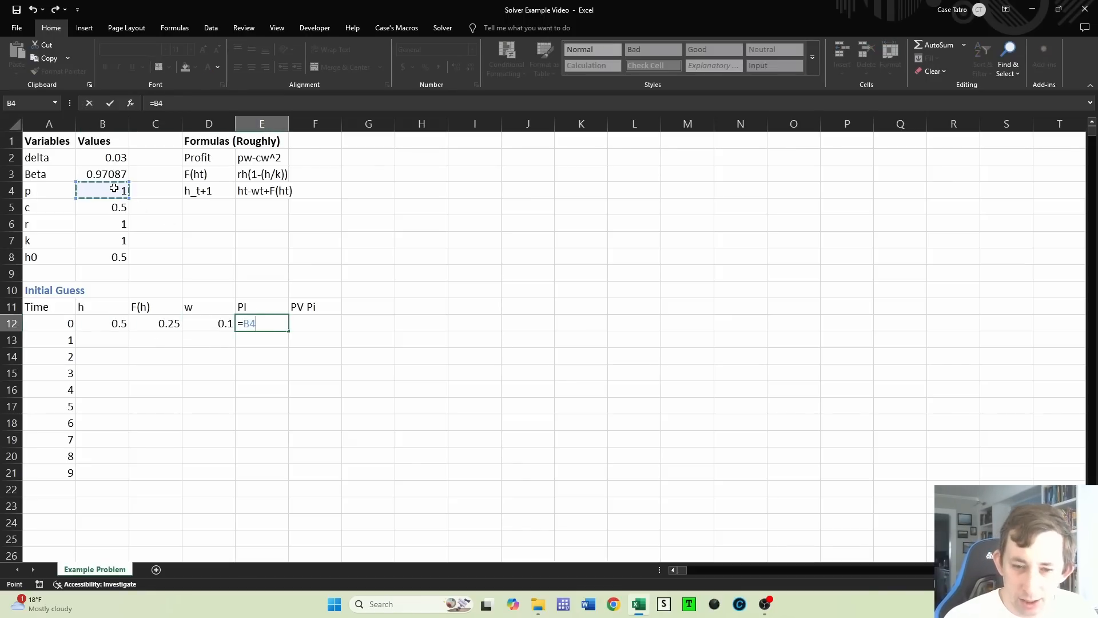
type("*")
left_click(197, 323)
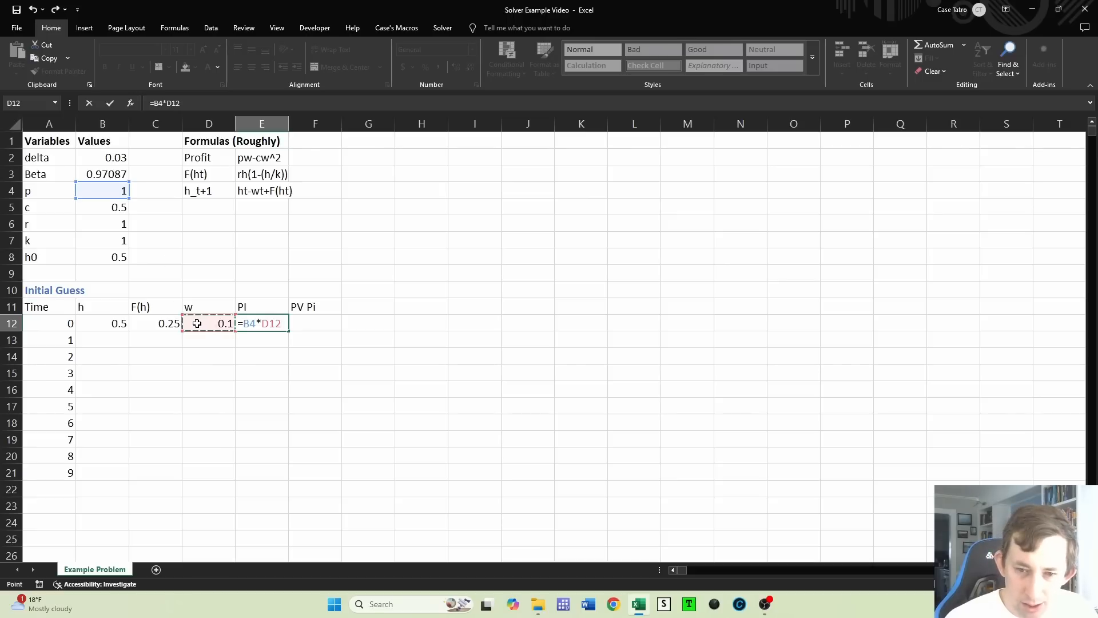
type("-")
left_click(113, 212)
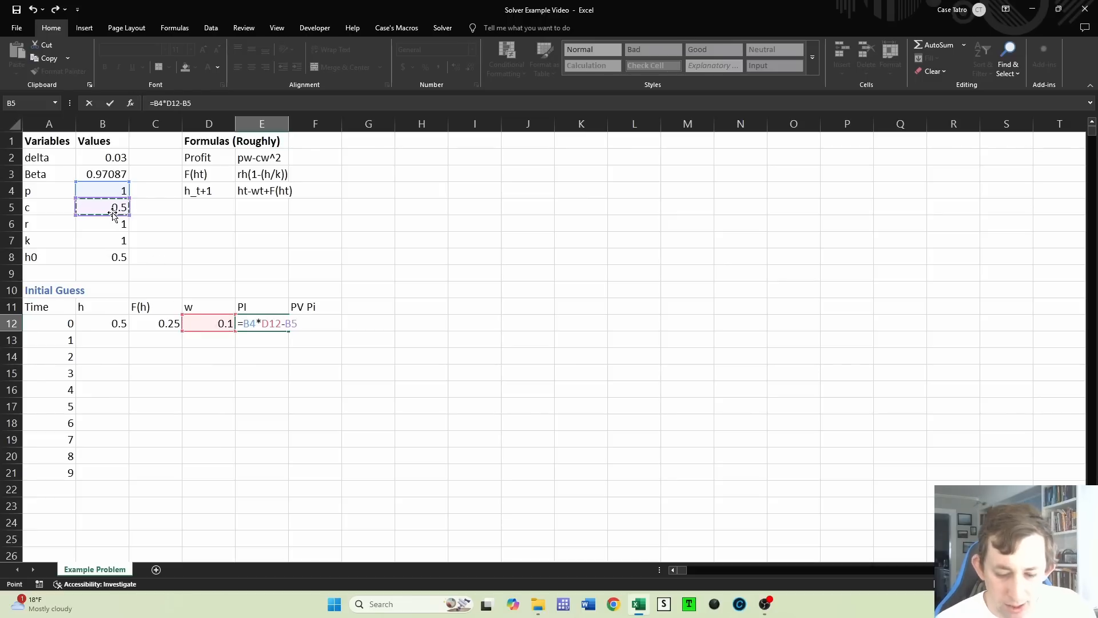
type("*")
left_click(217, 324)
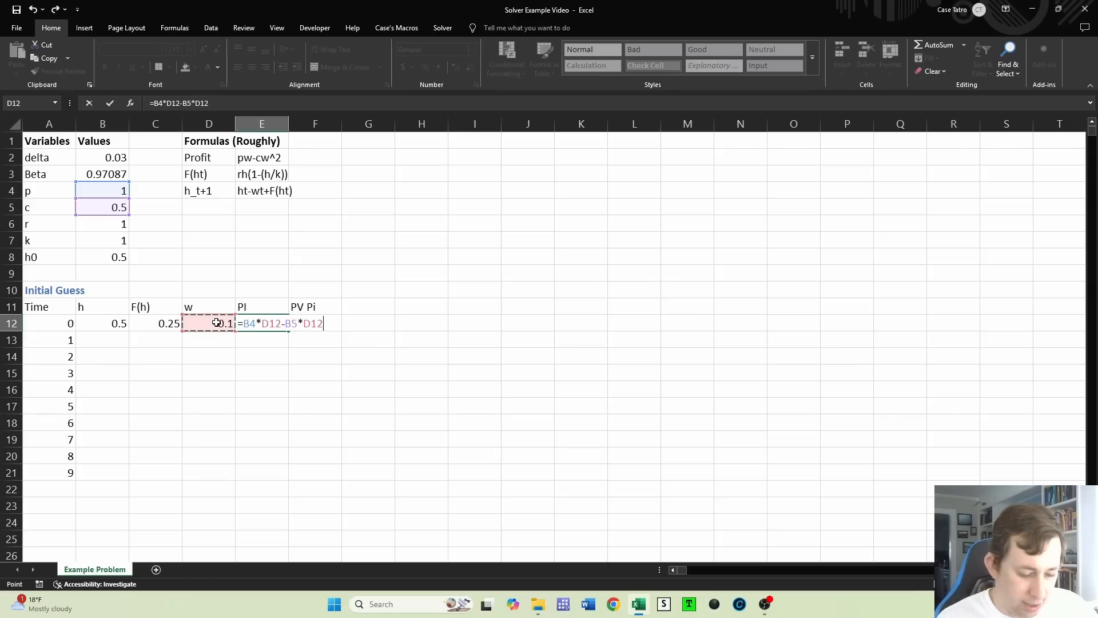
type("^2")
key("Return")
Enter the present-value formula =B3^A12*E12 in F12 under PV Pi
left_click(330, 325)
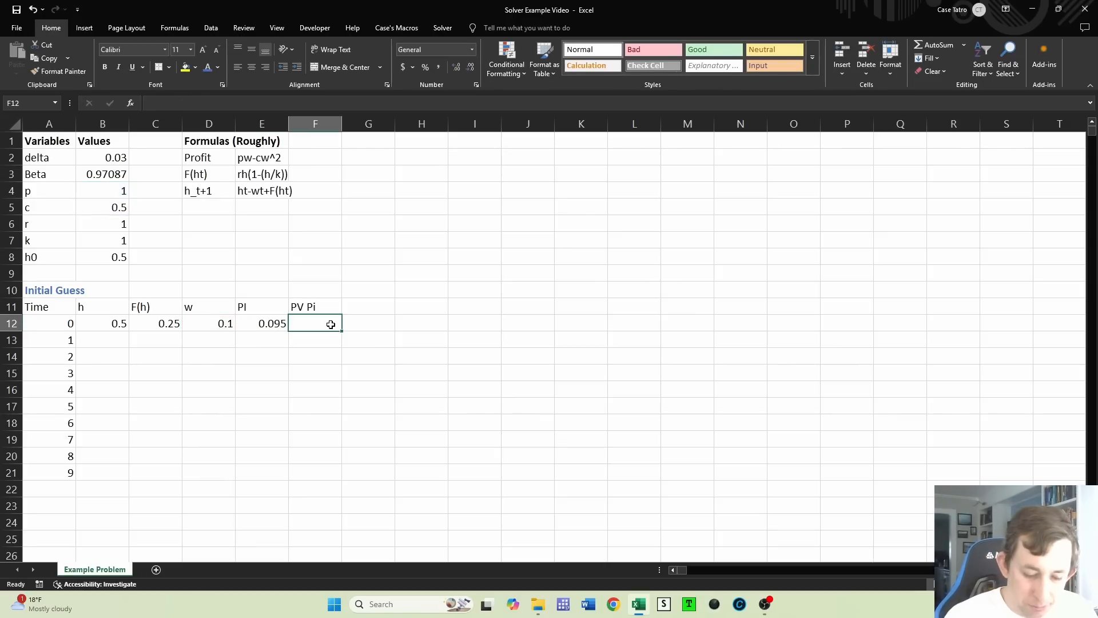
type("=")
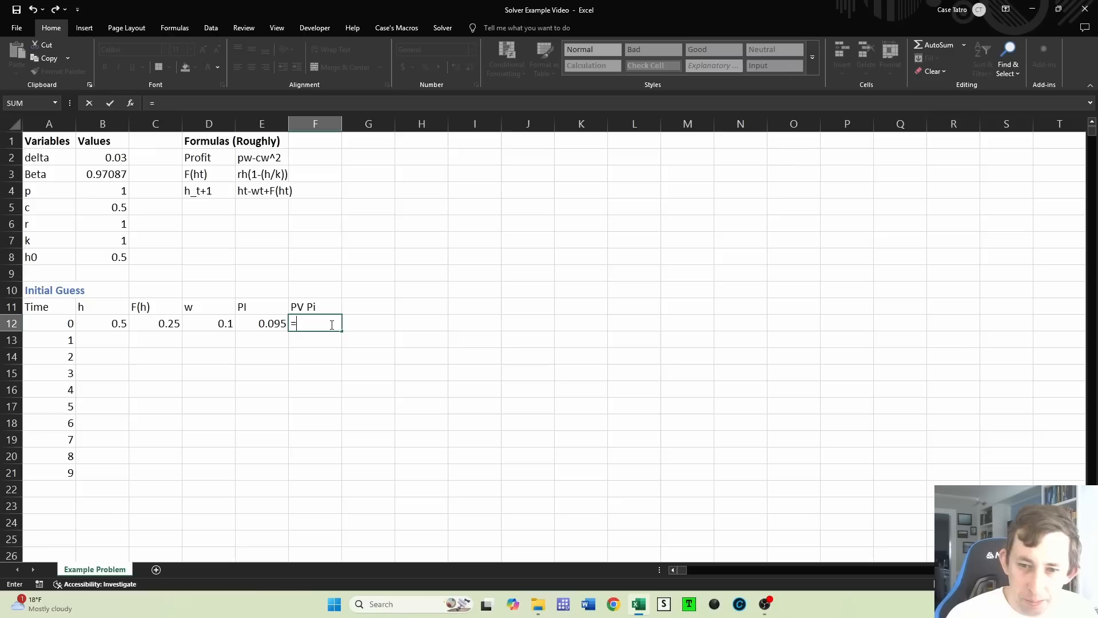
left_click(108, 176)
type("^")
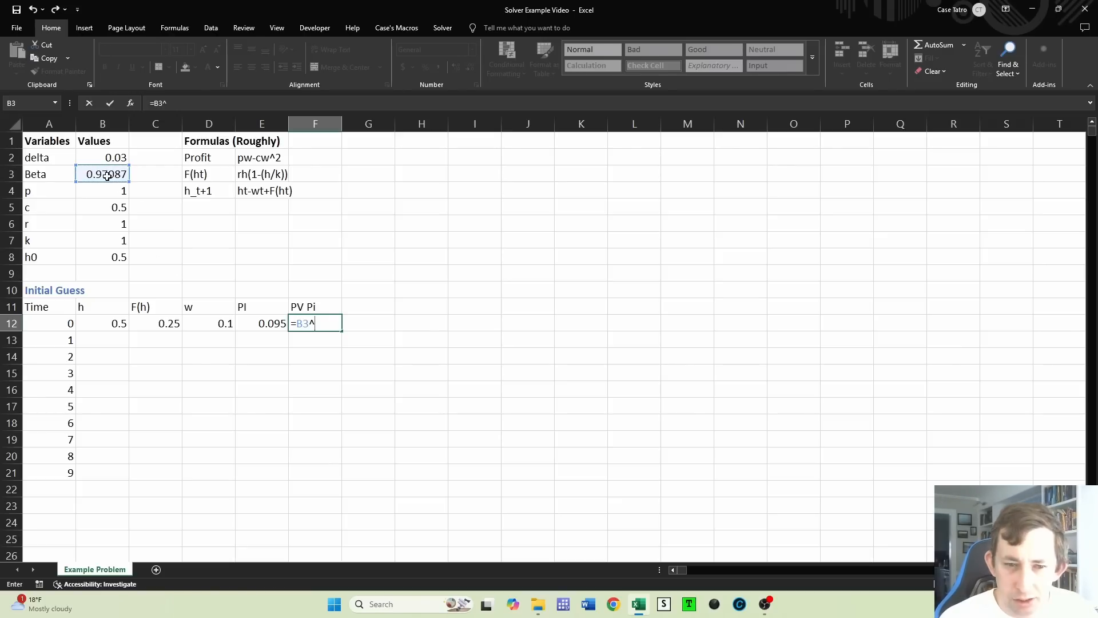
left_click(41, 324)
type("*")
left_click(251, 322)
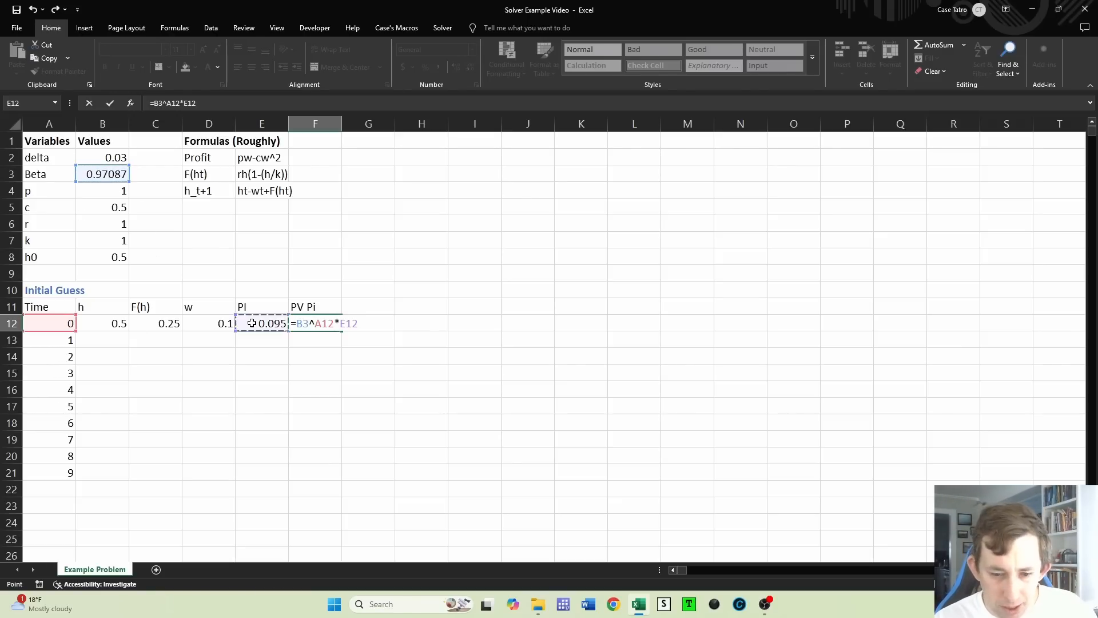
key("Return")
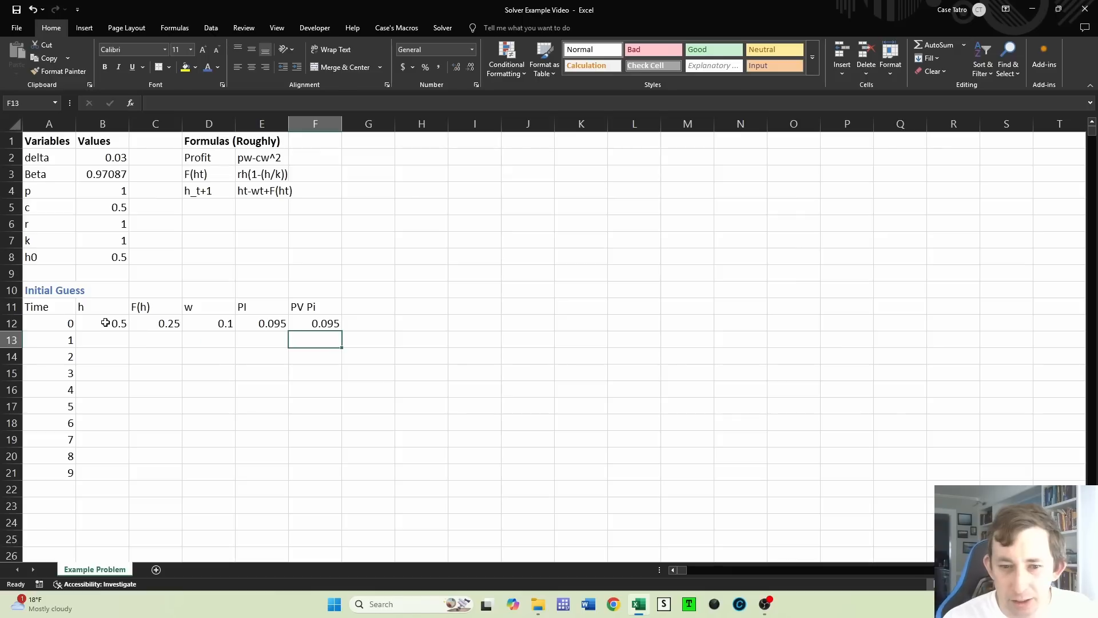
left_click_drag(113, 322, 308, 321)
left_click(177, 320)
left_click(119, 323)
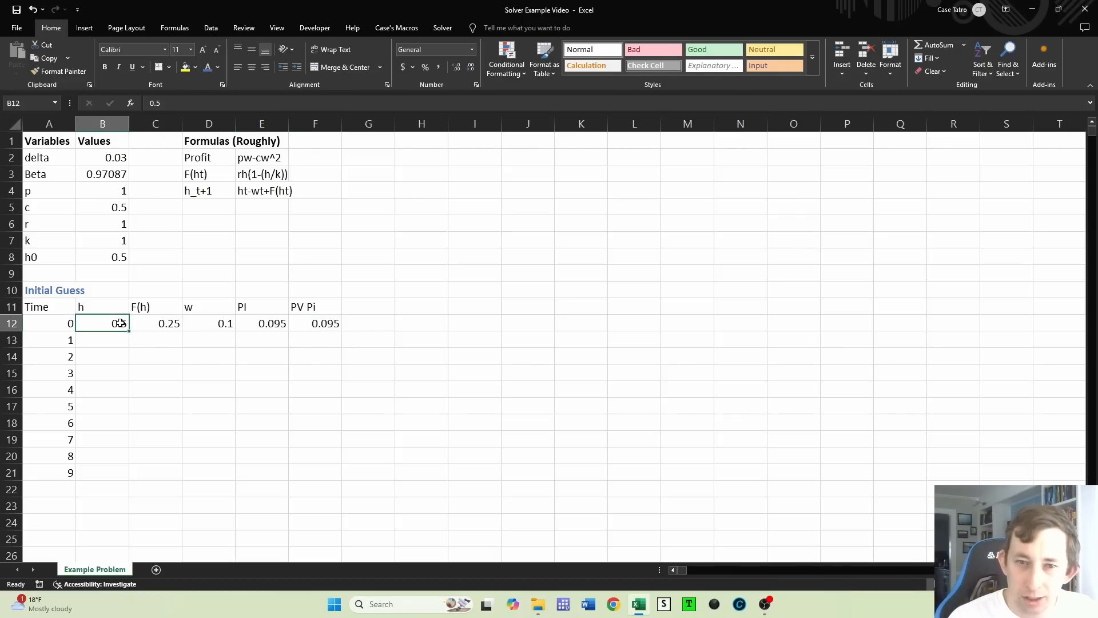
left_click(157, 326)
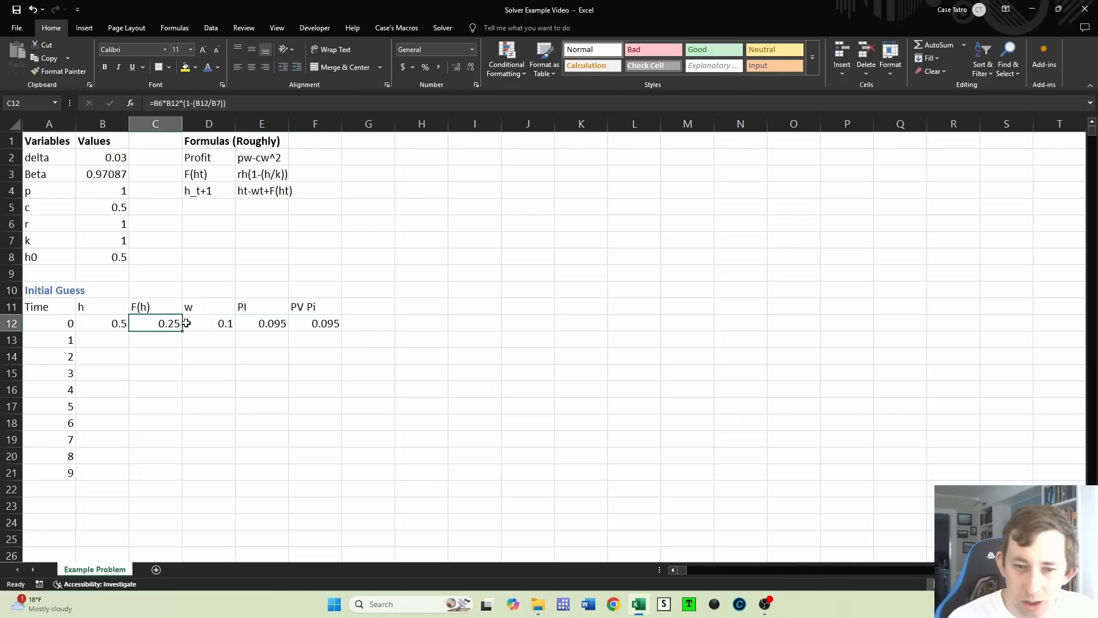
left_click(220, 324)
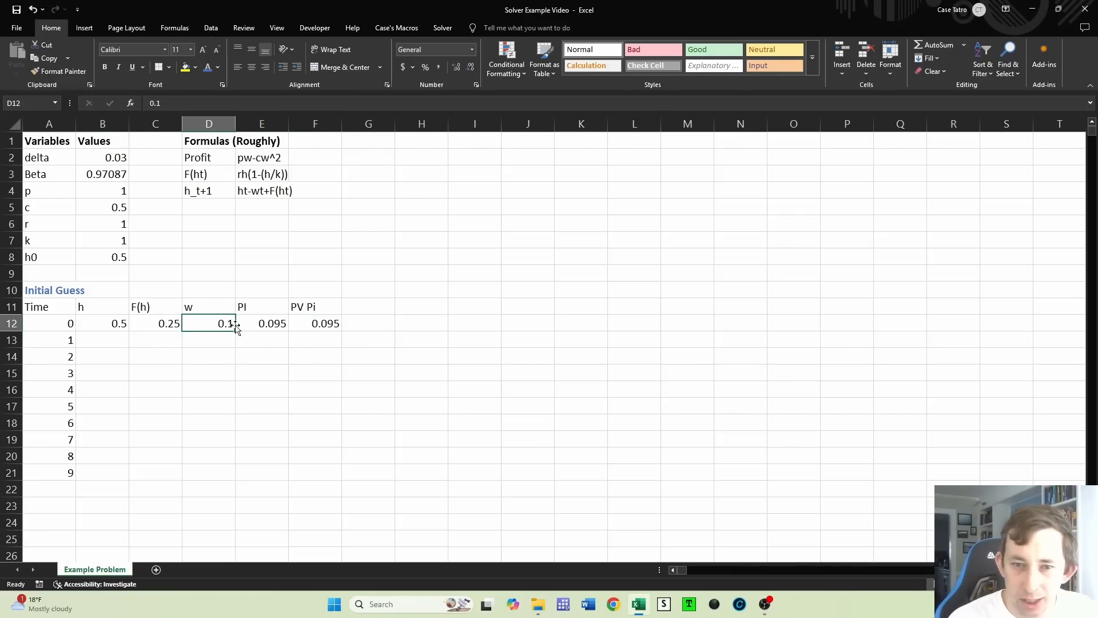
Copy the F(h) formula from C12 down to C13 and inspect the copied formula's cell references
left_click(154, 322)
left_click_drag(183, 327, 167, 341)
double_click(166, 342)
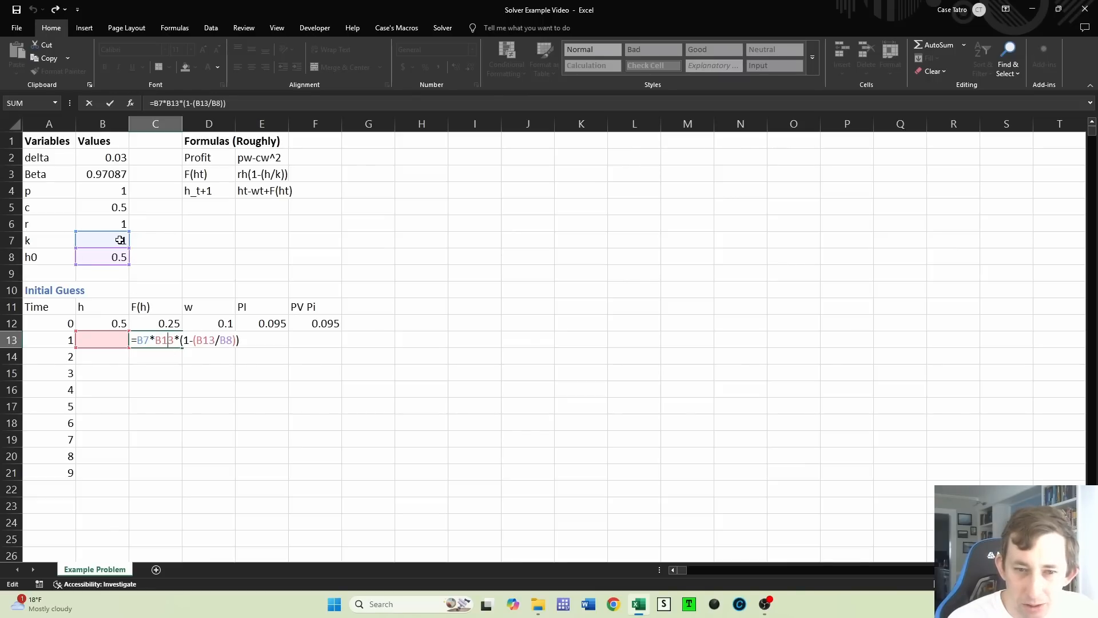
key("Return")
Make the r reference absolute as $B$6 in the F(h) formula in C12
key("Up")
key("Up")
key("F2")
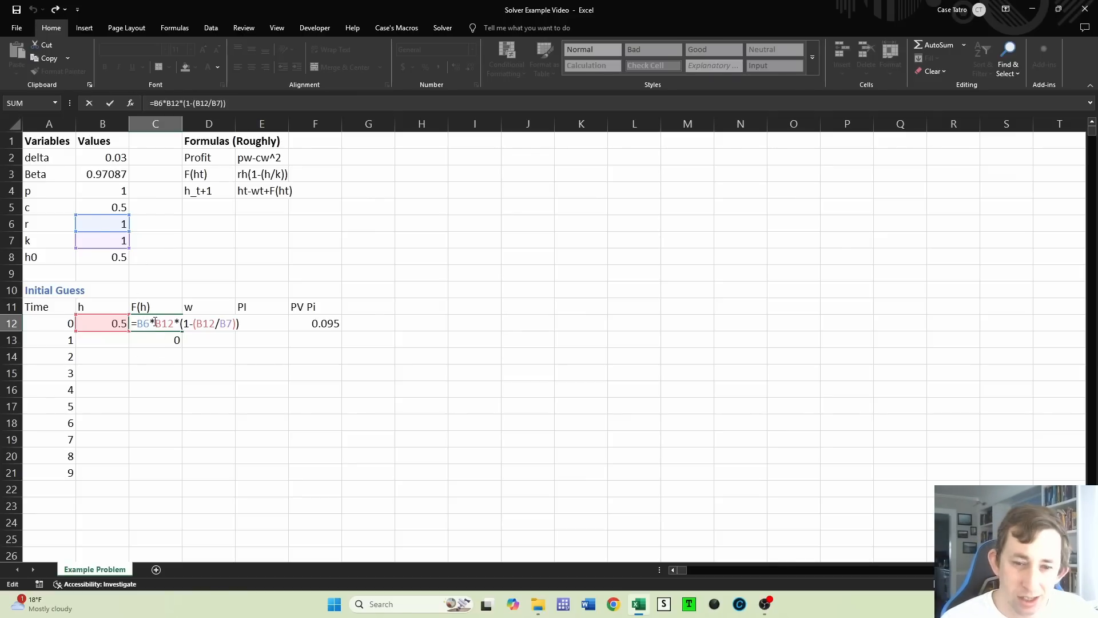
key("F4")
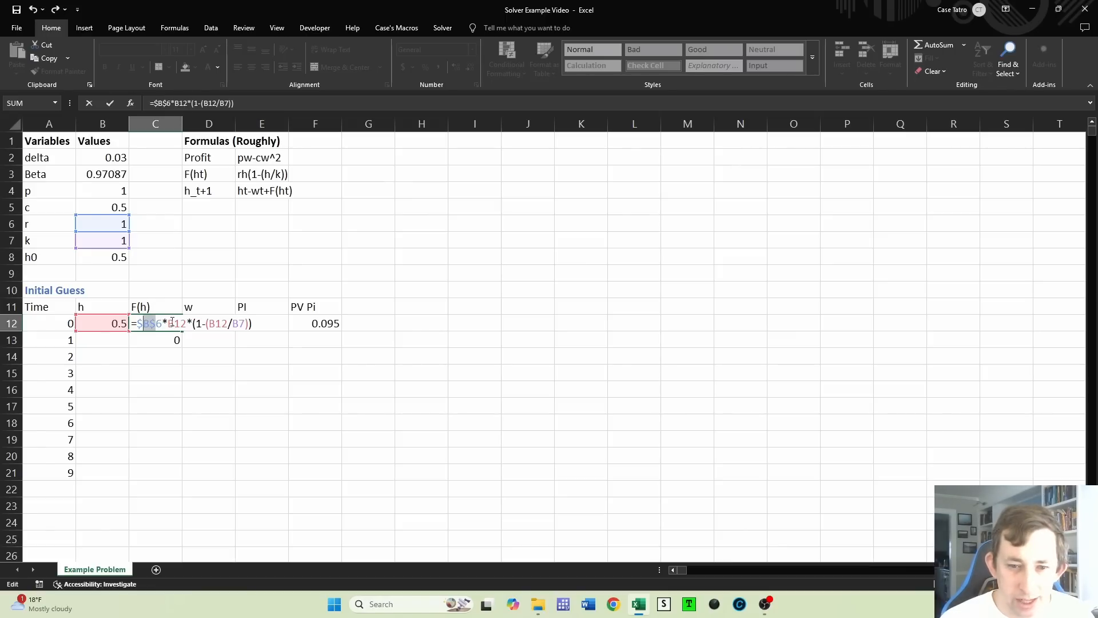
key("Return")
Make the k reference to B7 absolute in the F(h) formula in C12
scroll(184, 326, "up", 1, "ctrl")
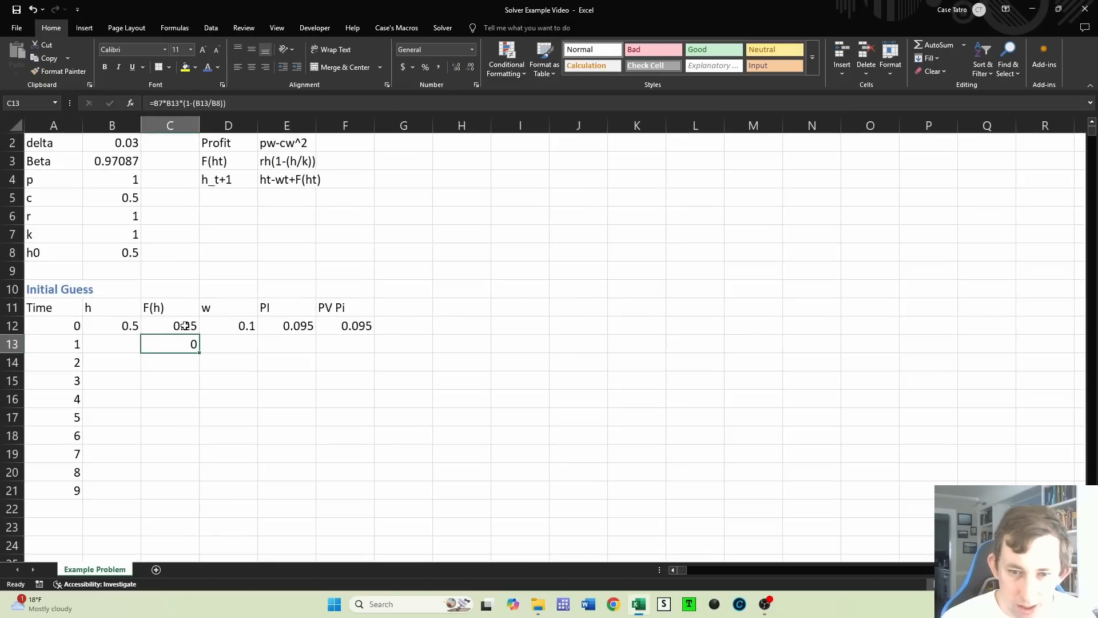
scroll(184, 325, "up", 1)
scroll(184, 343, "up", 1, "ctrl")
left_click(115, 353)
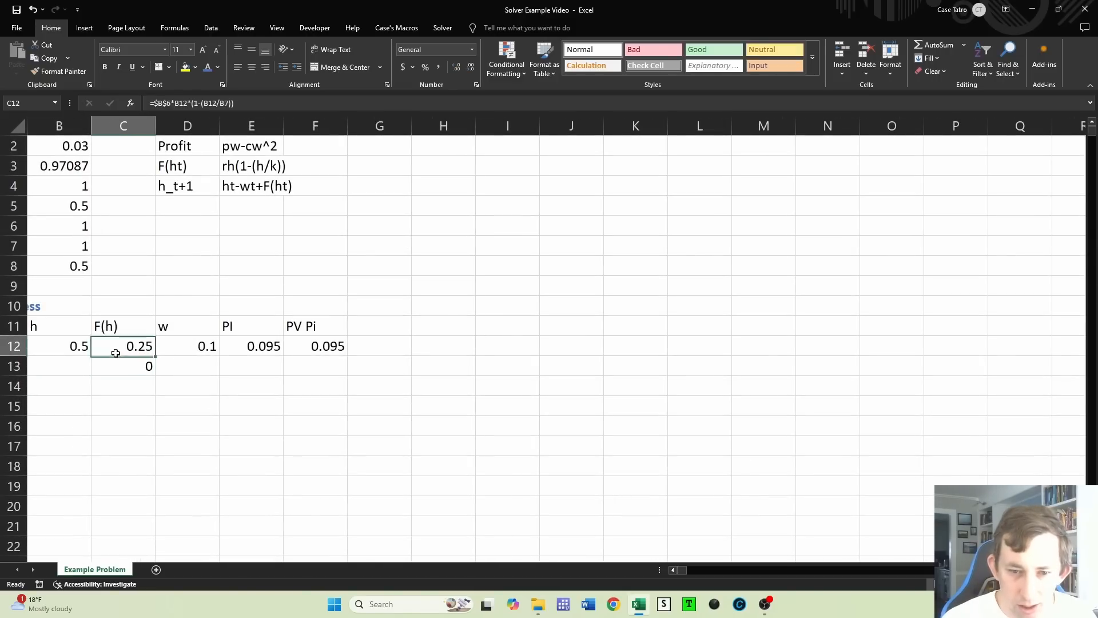
double_click(118, 351)
left_click_drag(132, 347, 102, 348)
left_click(671, 570)
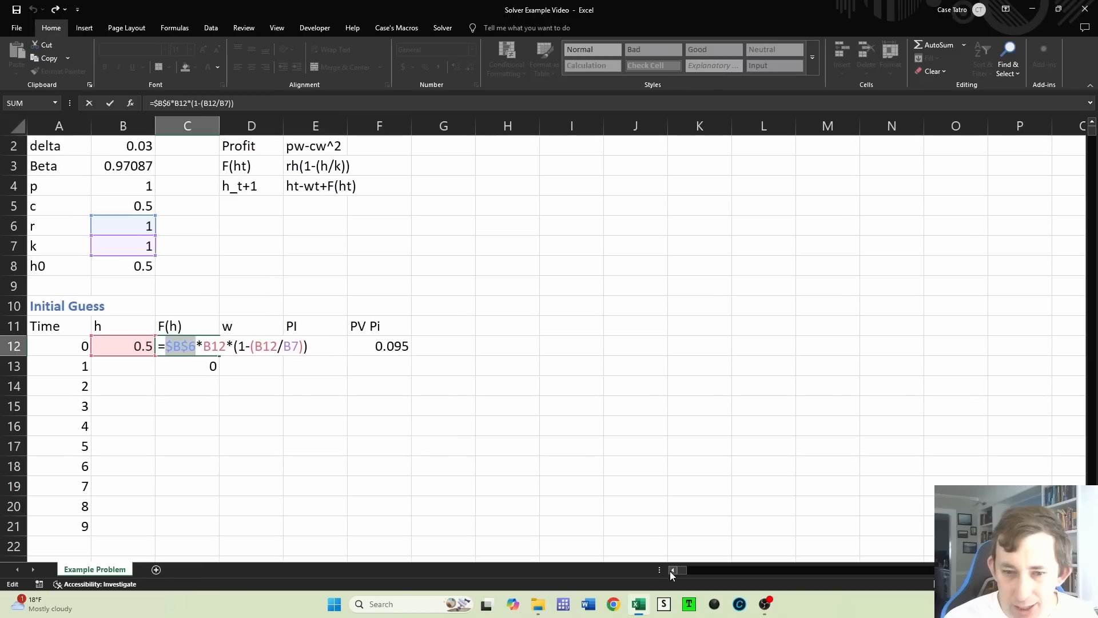
left_click(287, 350)
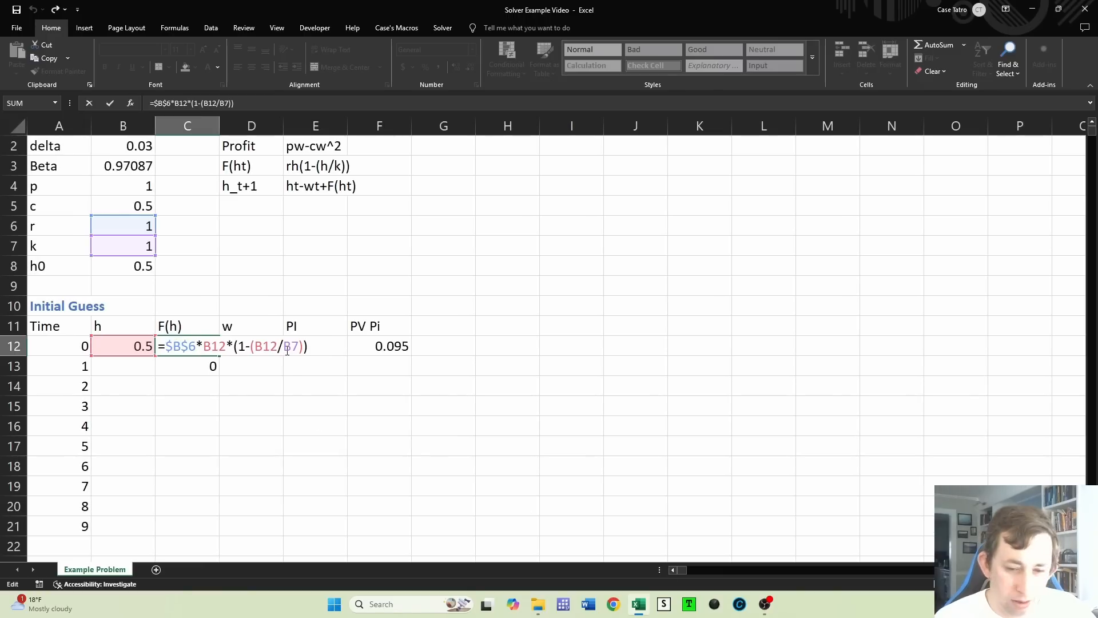
key("F4")
key("Return")
Make the p and c references absolute as $B$4 and $B$5 in the PI formula in E12
left_click(257, 349)
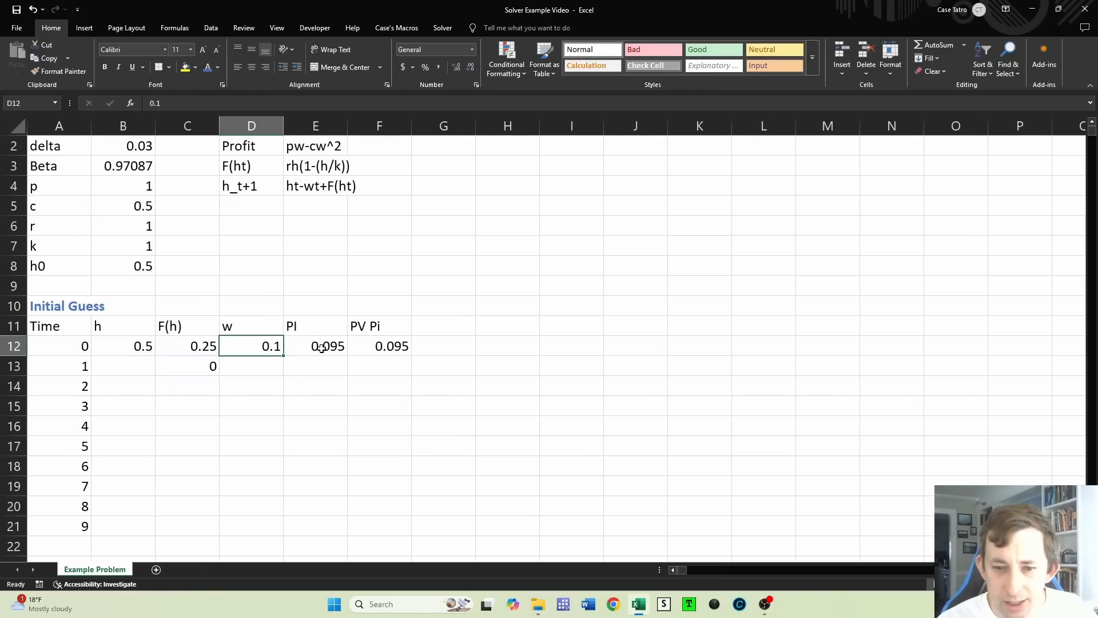
double_click(322, 349)
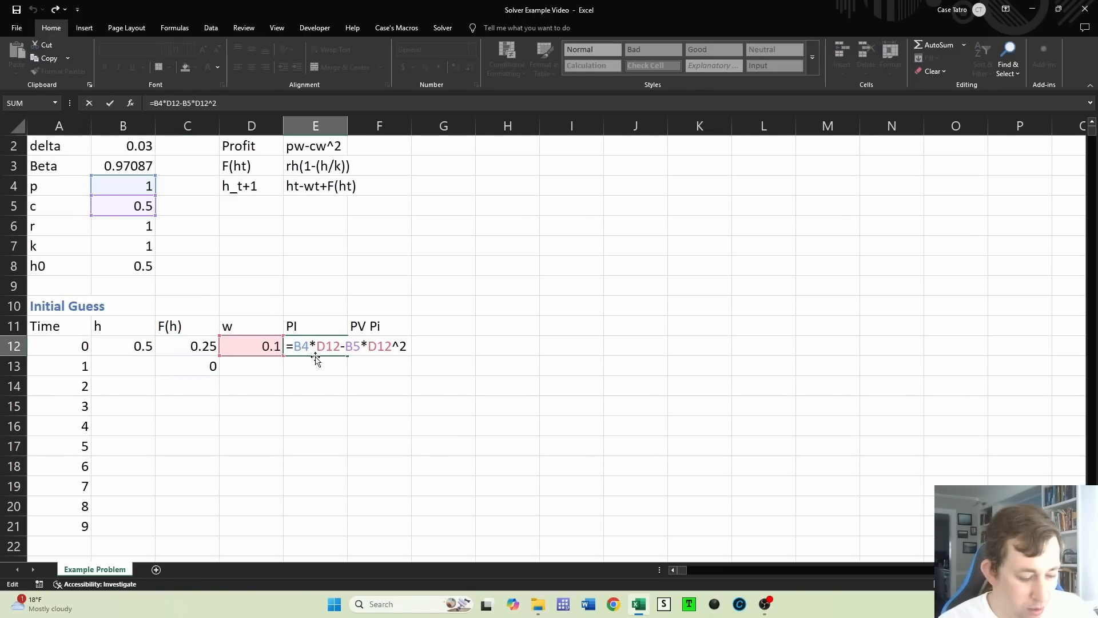
key("F4")
left_click(363, 343)
key("F4")
key("Return")
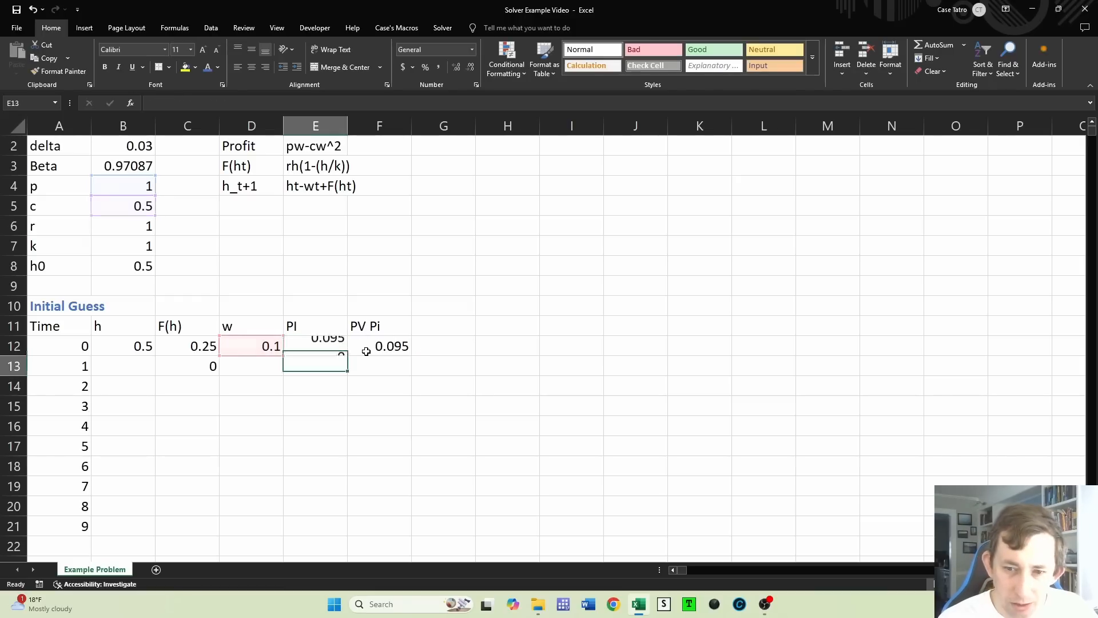
Make the Beta reference absolute as $B$3 in the PV Pi formula in F12
double_click(387, 349)
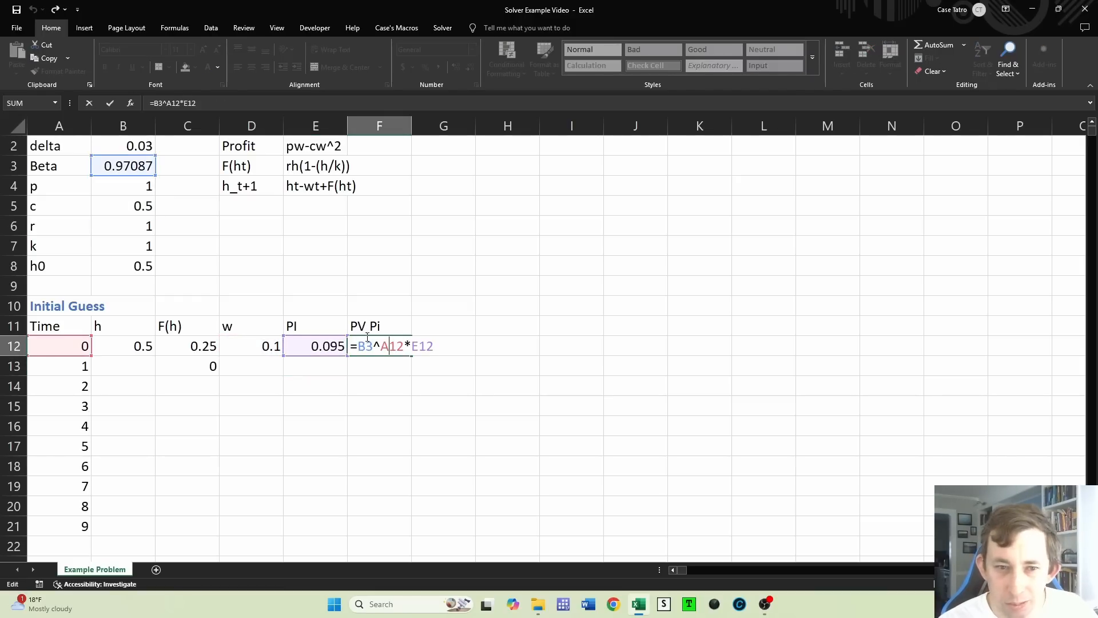
left_click(364, 344)
key("F4")
key("Return")
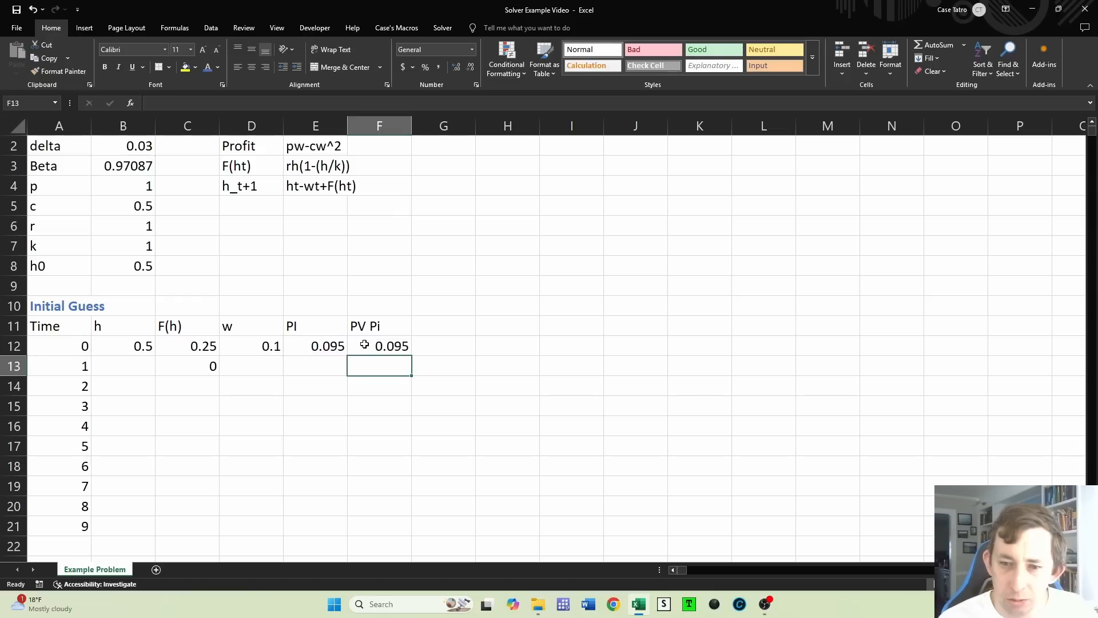
Enter the next-period stock formula =B12+C12-D12 in B13 under h
left_click(137, 350)
left_click_drag(389, 347, 135, 349)
left_click(133, 368)
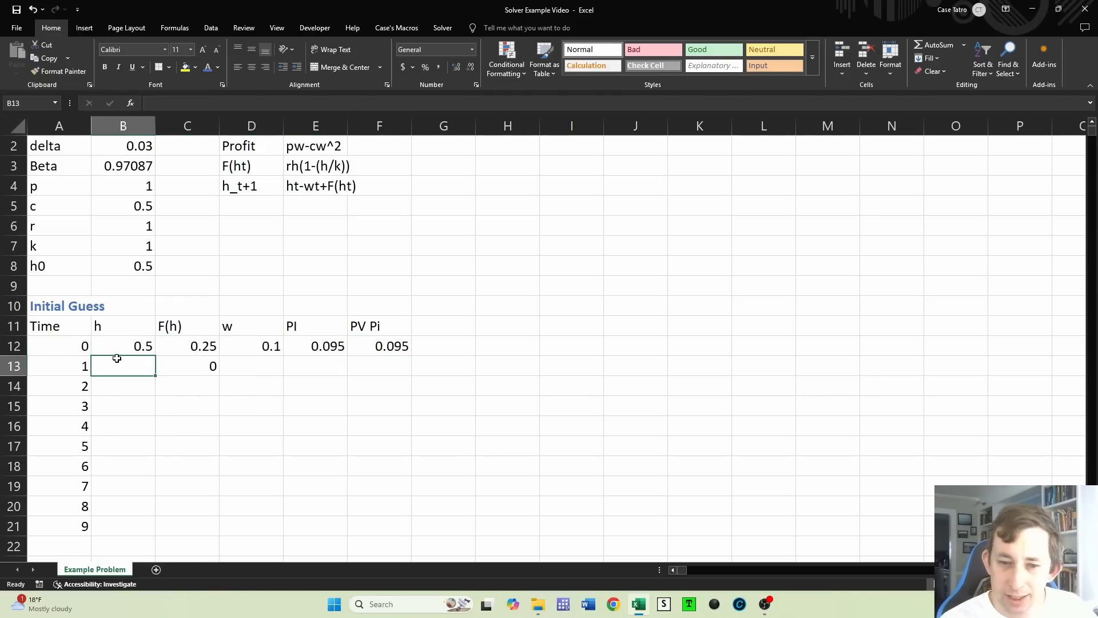
left_click(138, 346)
left_click(138, 366)
double_click(137, 368)
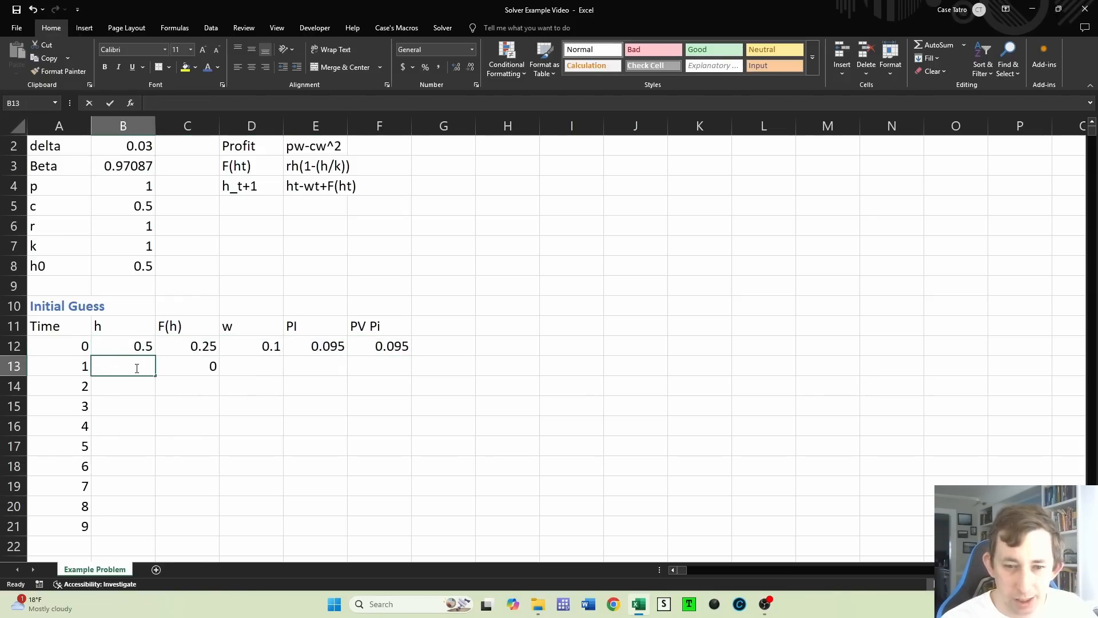
type("=")
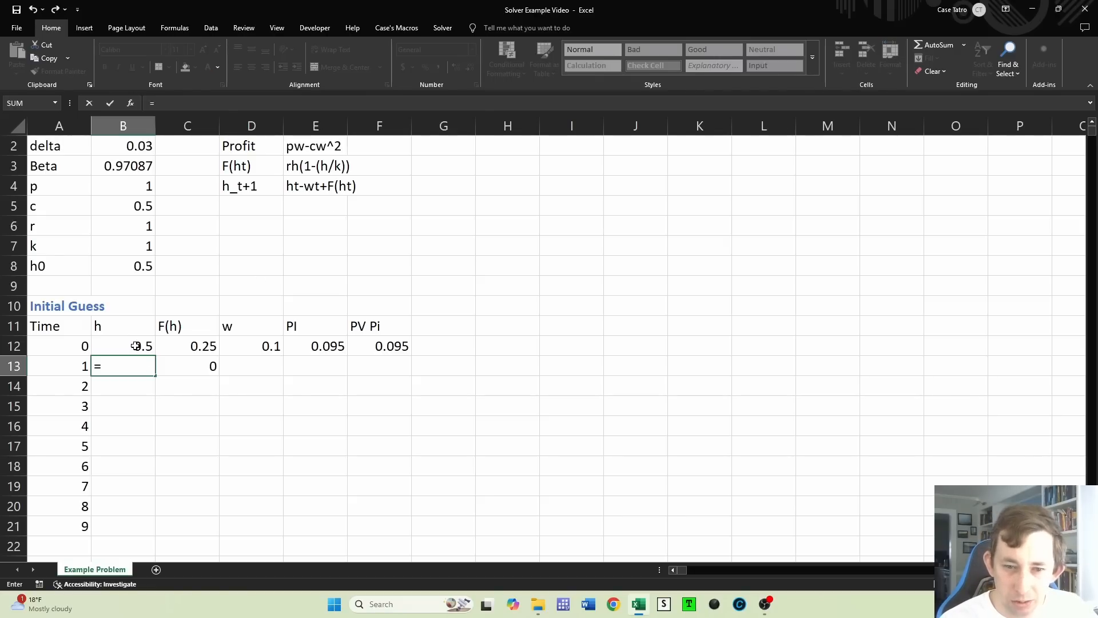
left_click(135, 345)
type("+")
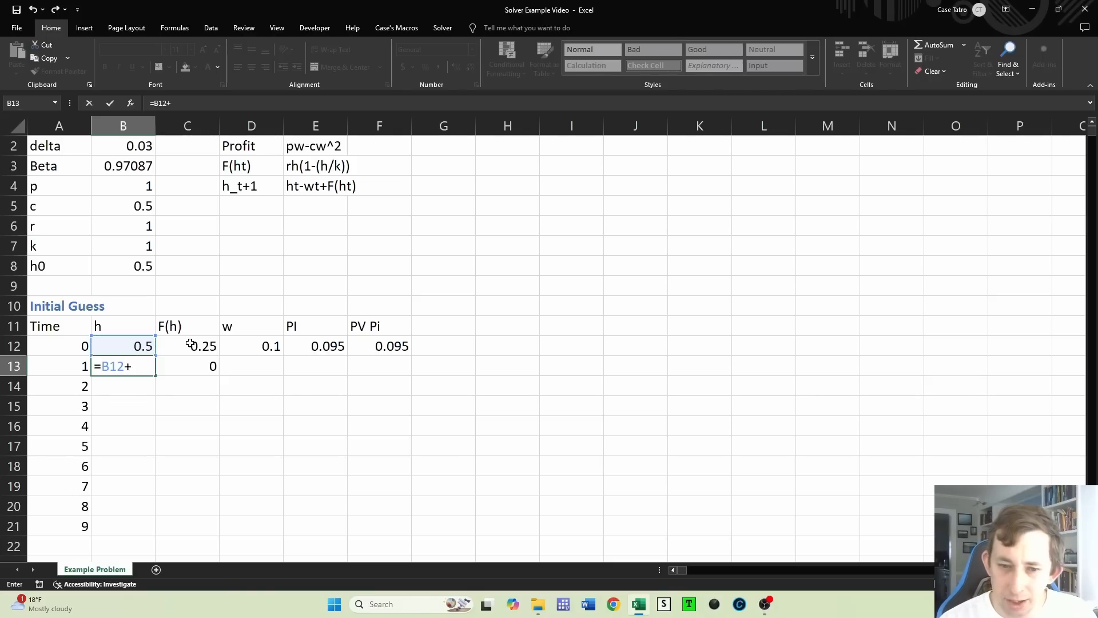
left_click(190, 344)
type("-")
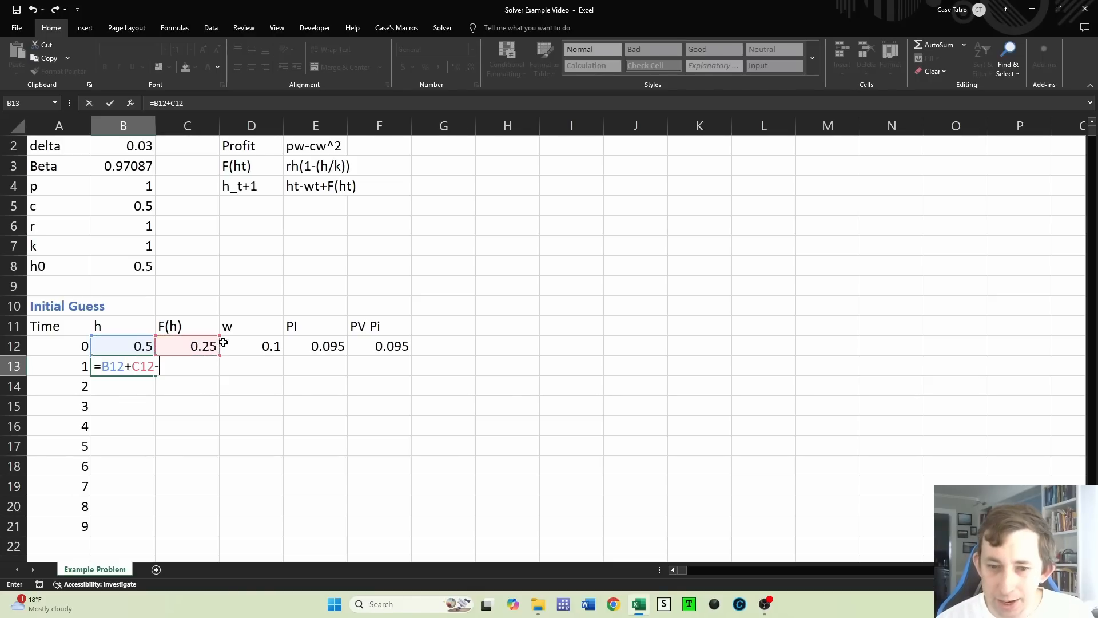
left_click(245, 343)
key("Return")
left_click(137, 359)
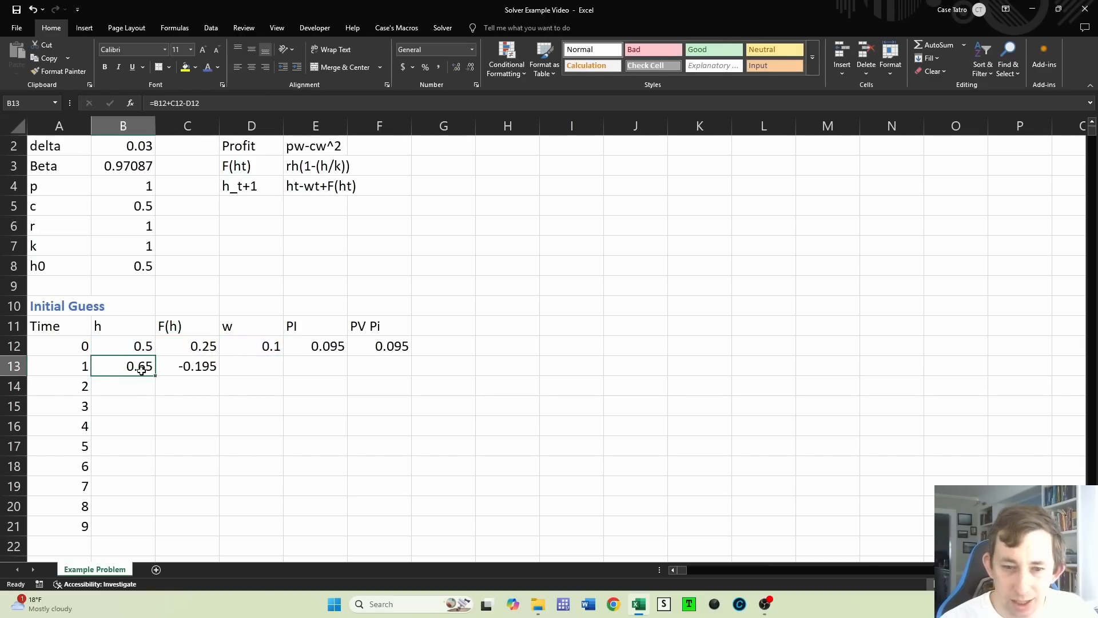
Replace the outdated F(h) formula in C13 by copying down the corrected formula from C12
double_click(175, 366)
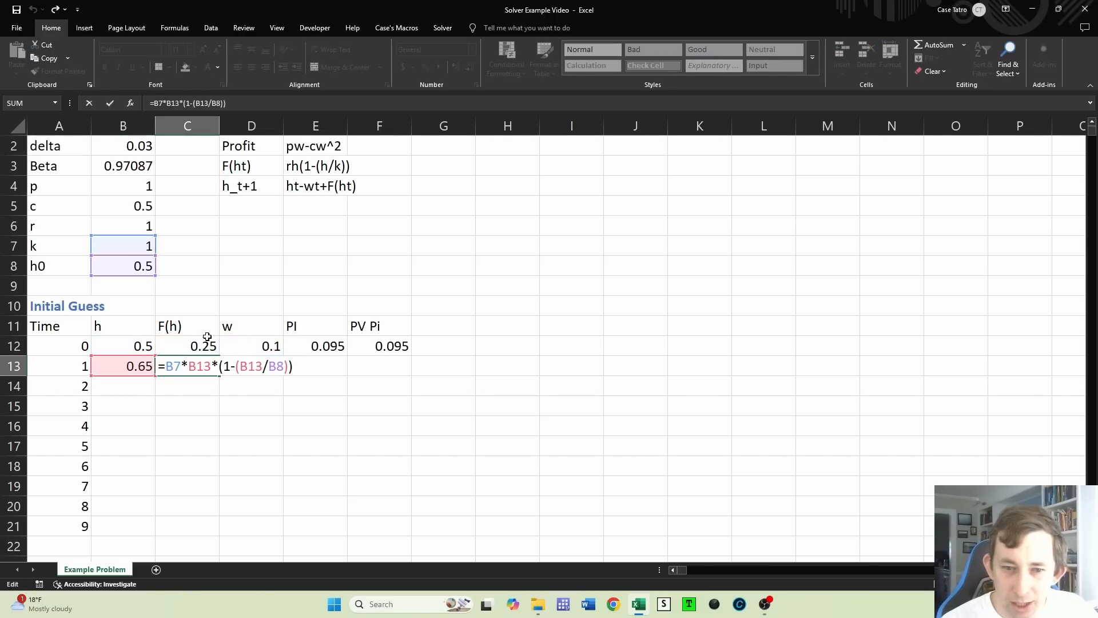
key("Return")
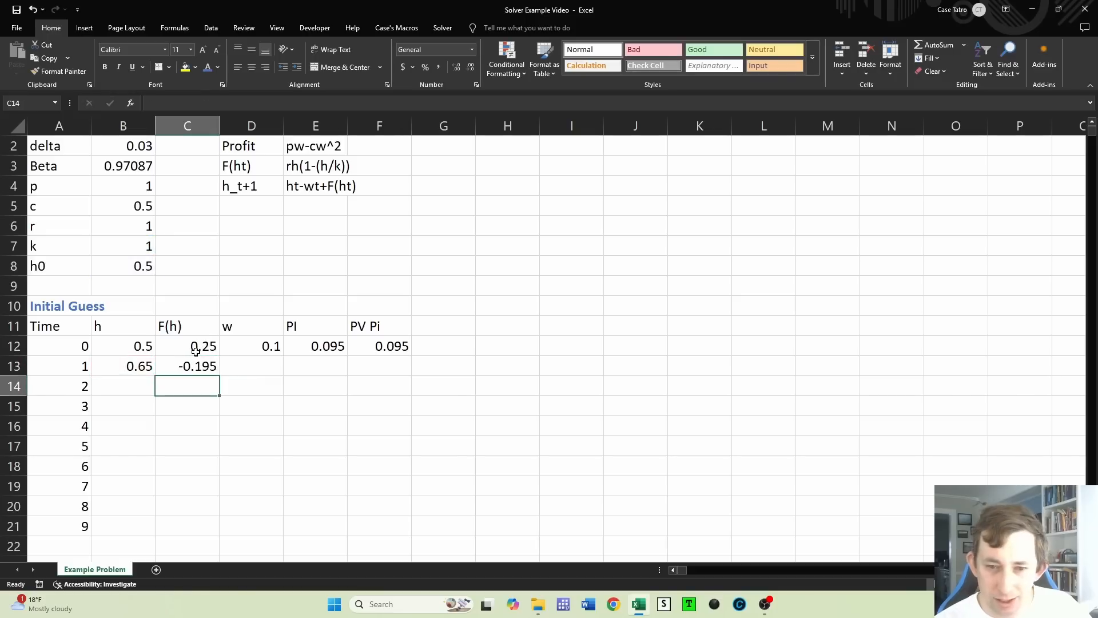
left_click(209, 350)
left_click_drag(222, 354, 218, 377)
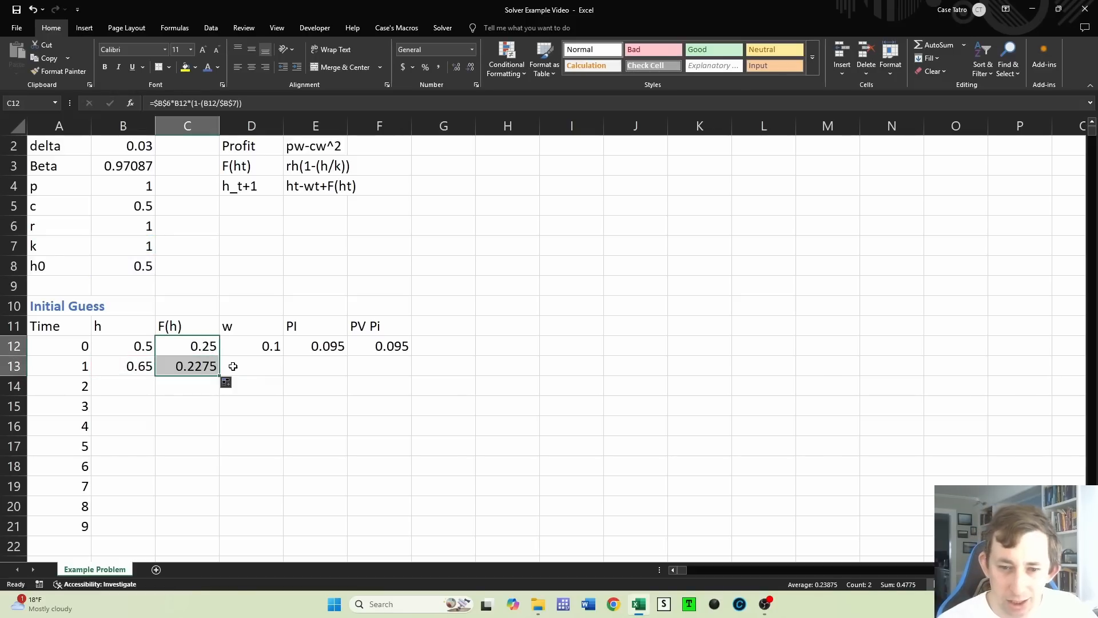
left_click(201, 374)
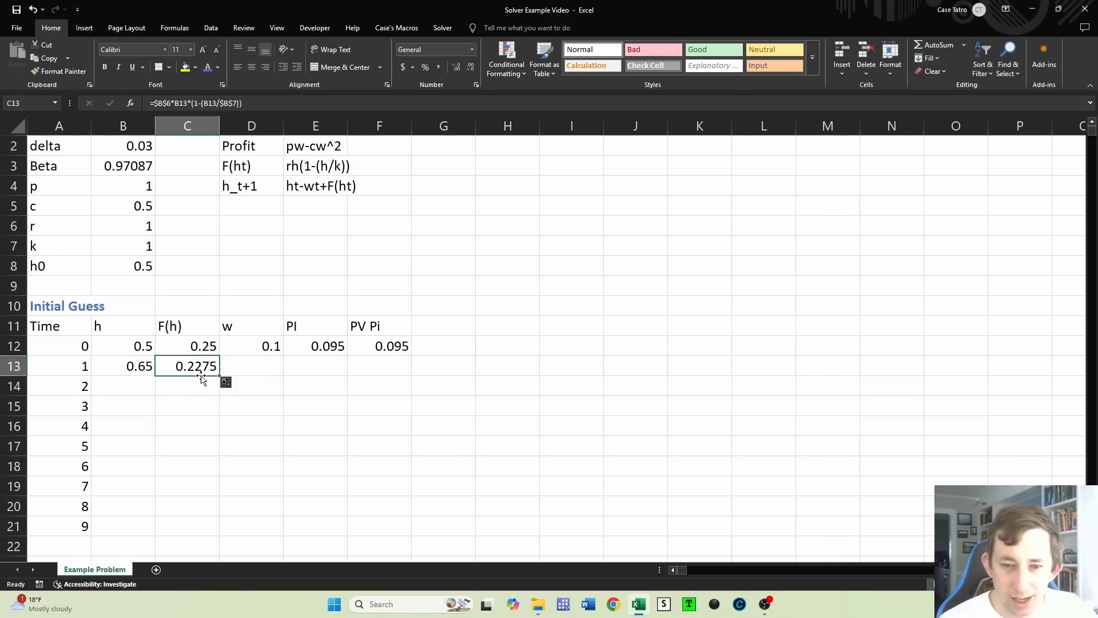
Fill the w guess of 0.1 from D12 down through D21
left_click(258, 366)
left_click(278, 351)
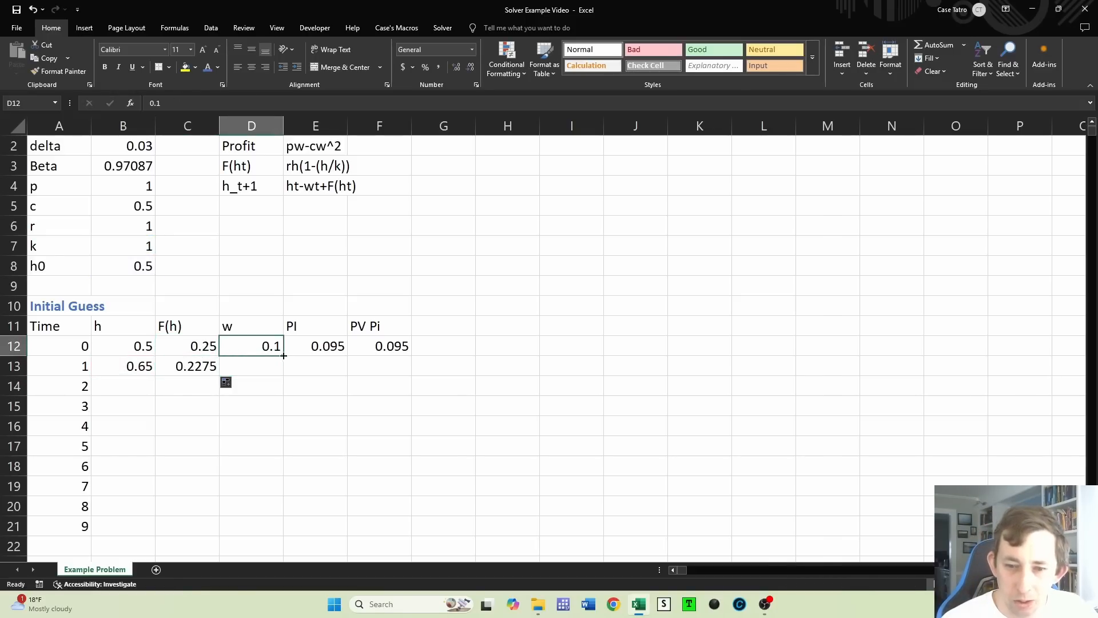
left_click_drag(284, 356, 261, 529)
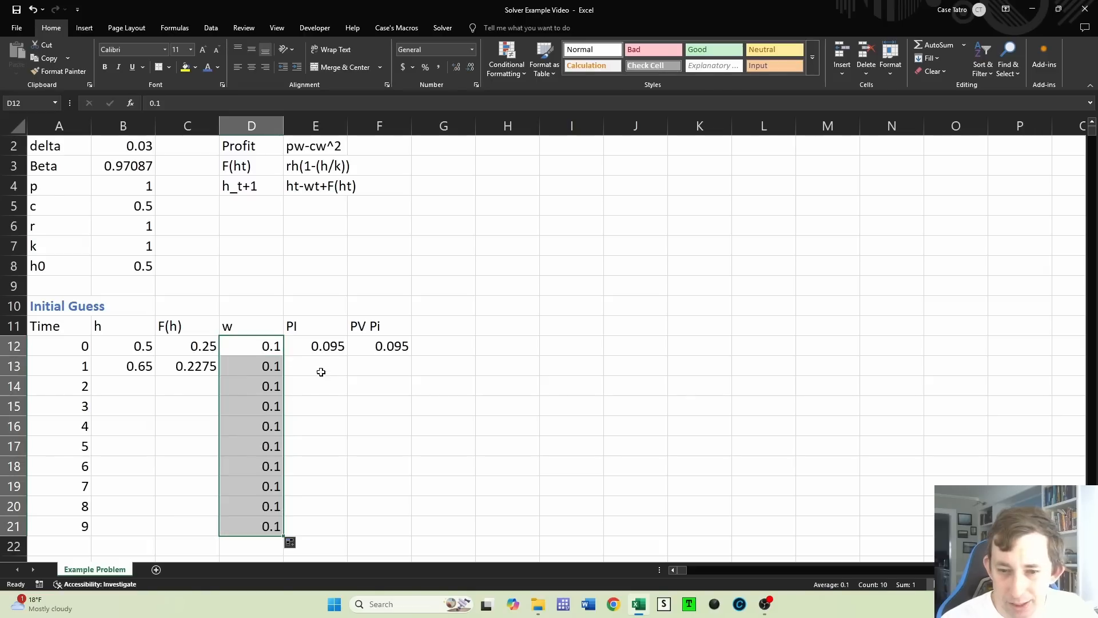
Fill the h and F(h) formulas from row 13 down through row 21
left_click(318, 346)
left_click(142, 372)
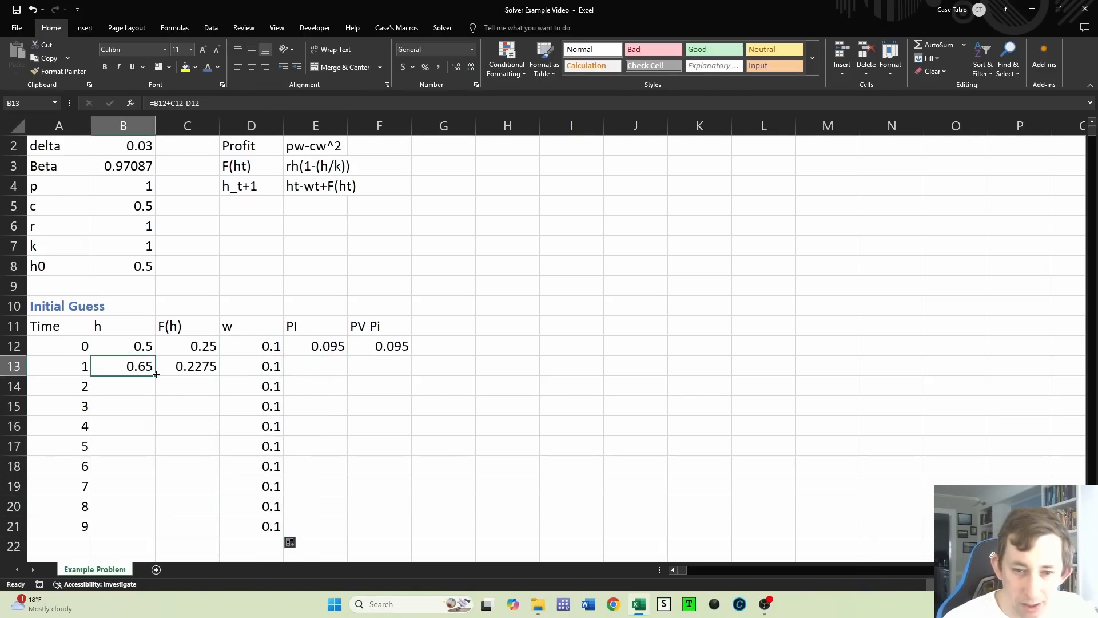
left_click_drag(156, 373, 129, 526)
left_click(207, 367)
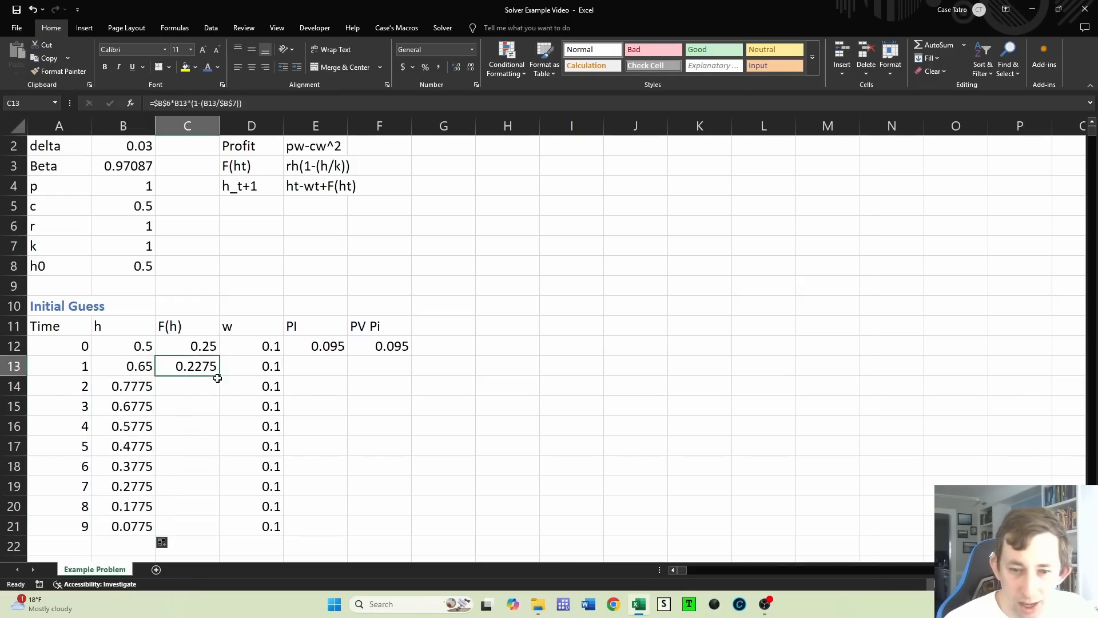
double_click(220, 375)
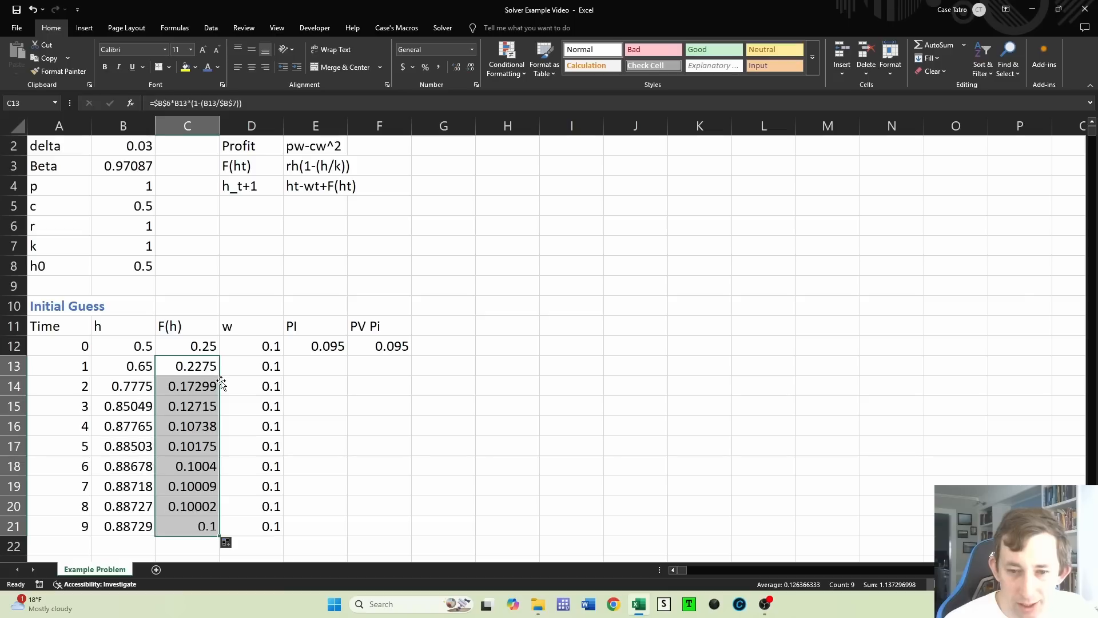
Check the cell references of the PI formula in E12 and fill it down through E21
left_click(326, 349)
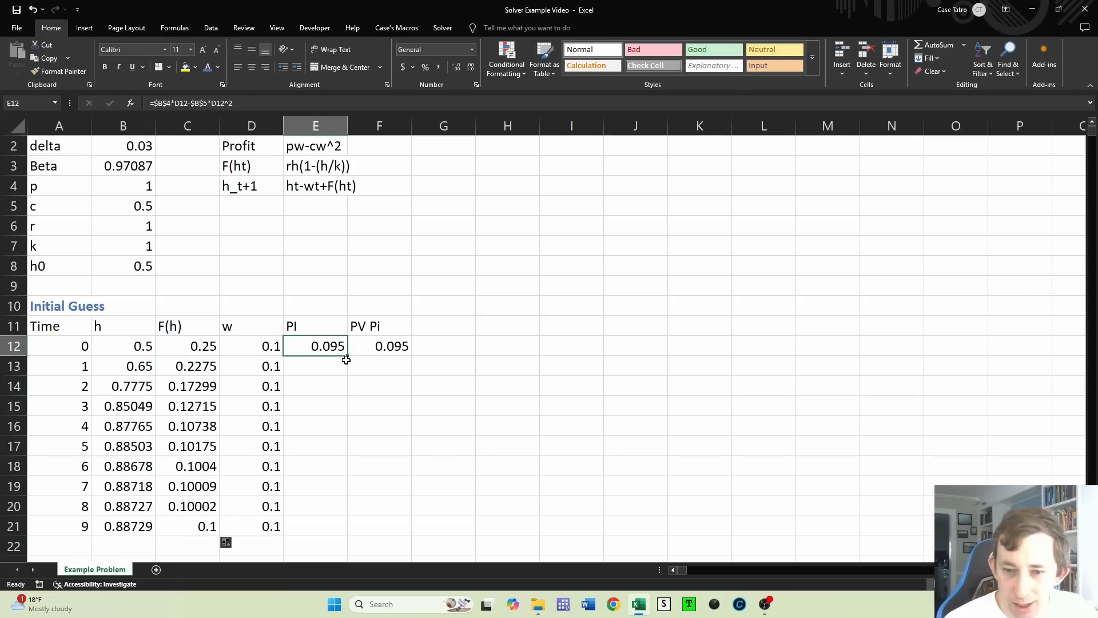
double_click(332, 348)
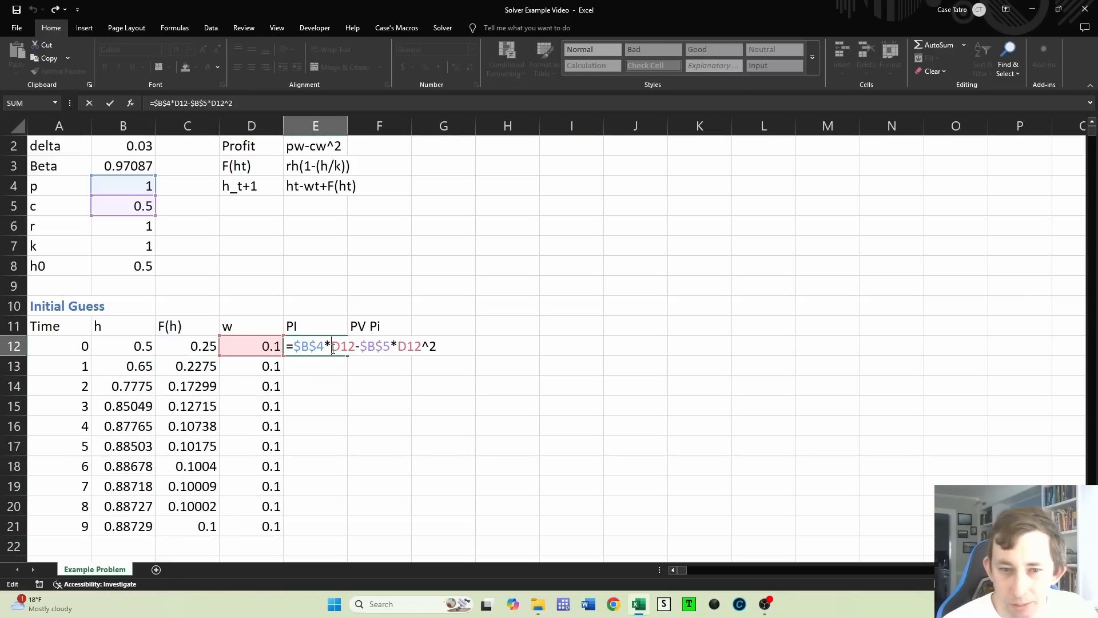
key("Escape")
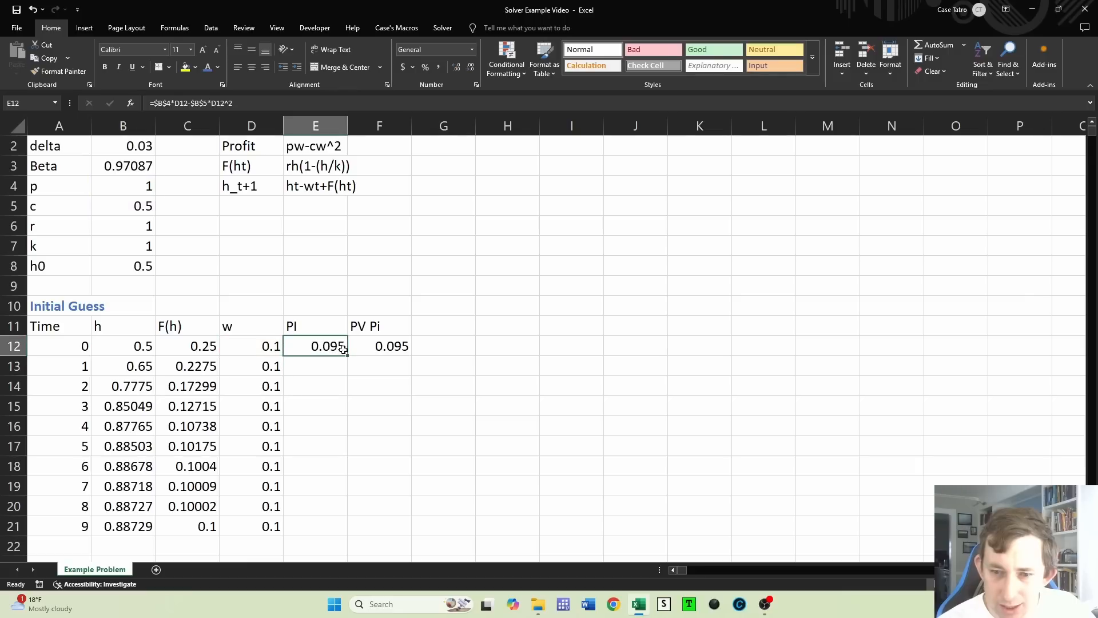
double_click(347, 356)
Check the PV Pi formula =$B$3^A12*E12 in F12 and fill it down through F21
left_click(376, 348)
type("=$B$3^A12*E12")
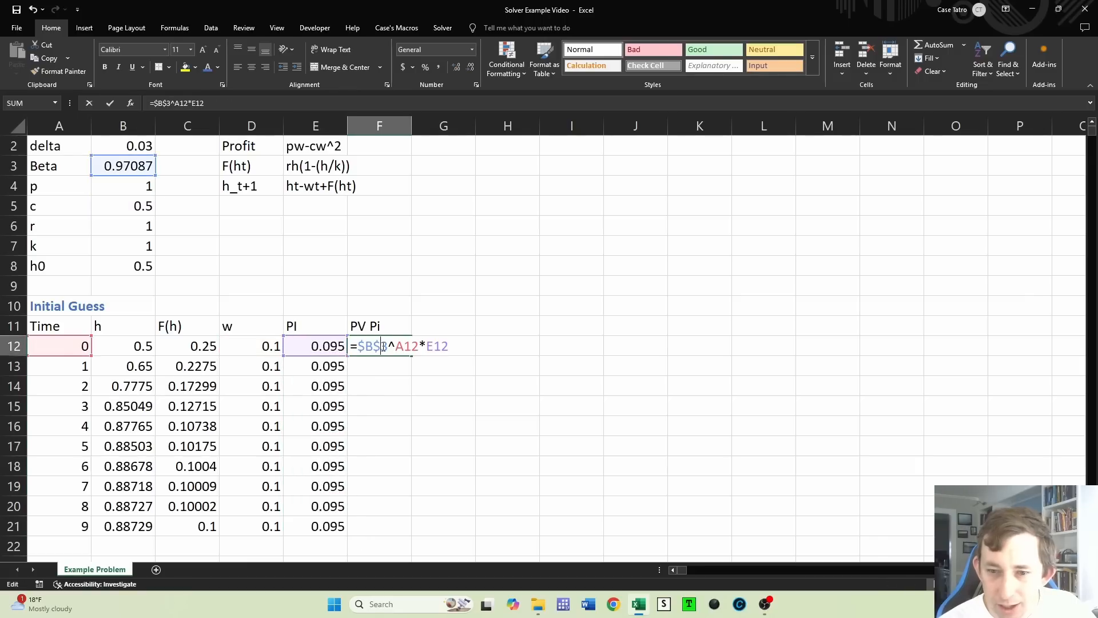
key("ctrl+Return")
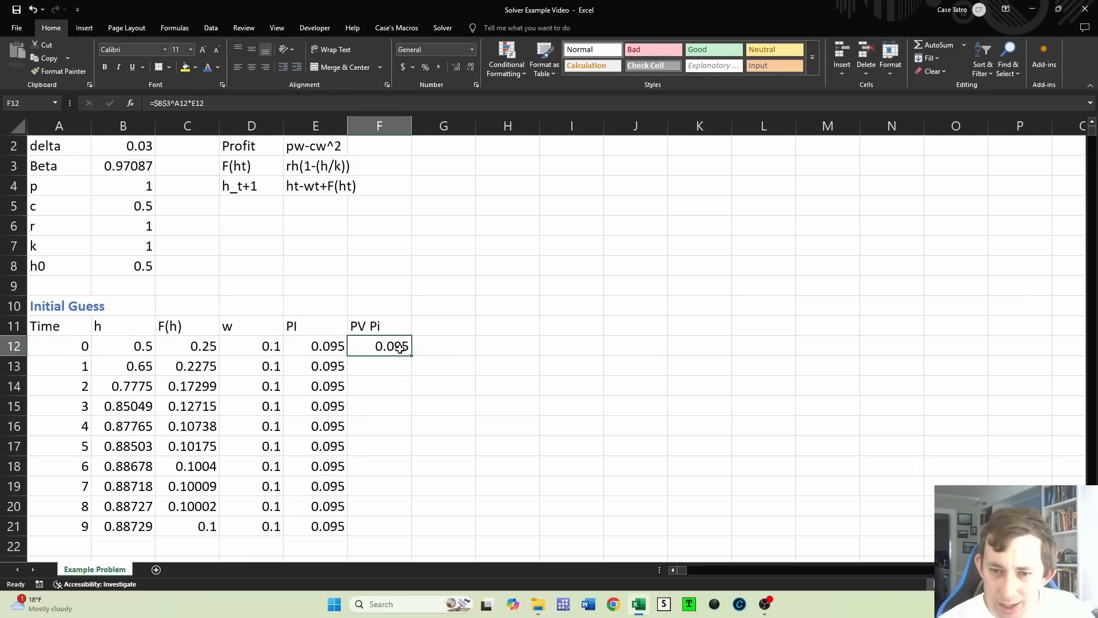
double_click(412, 356)
Enter the label "Sum:" in A22 below the Time column
scroll(131, 431, "down", 1)
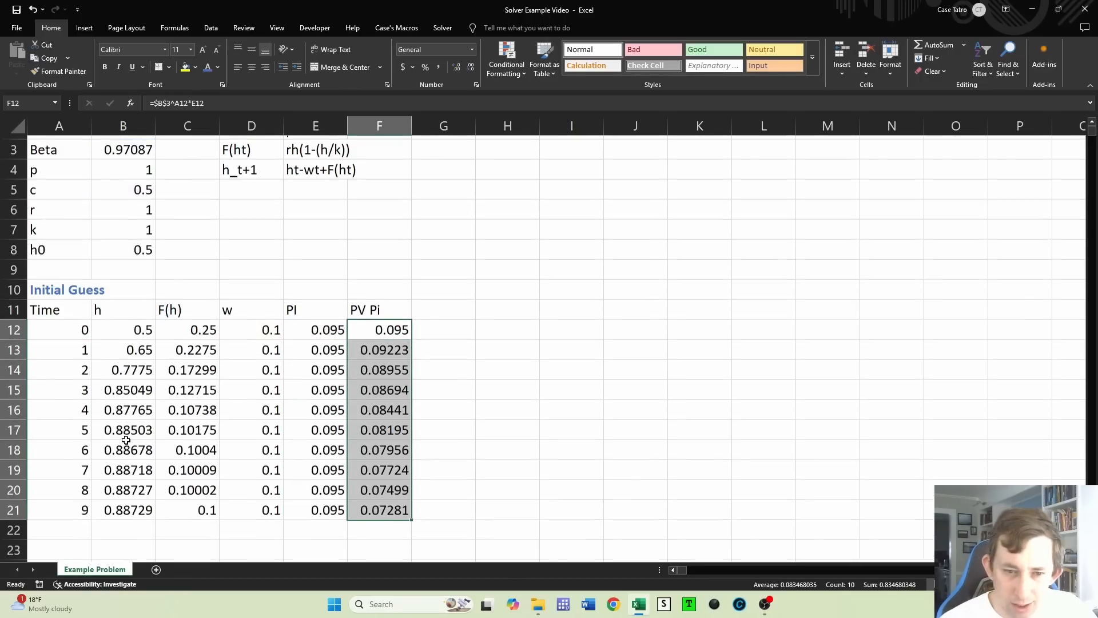
left_click(77, 503)
type("Sum:")
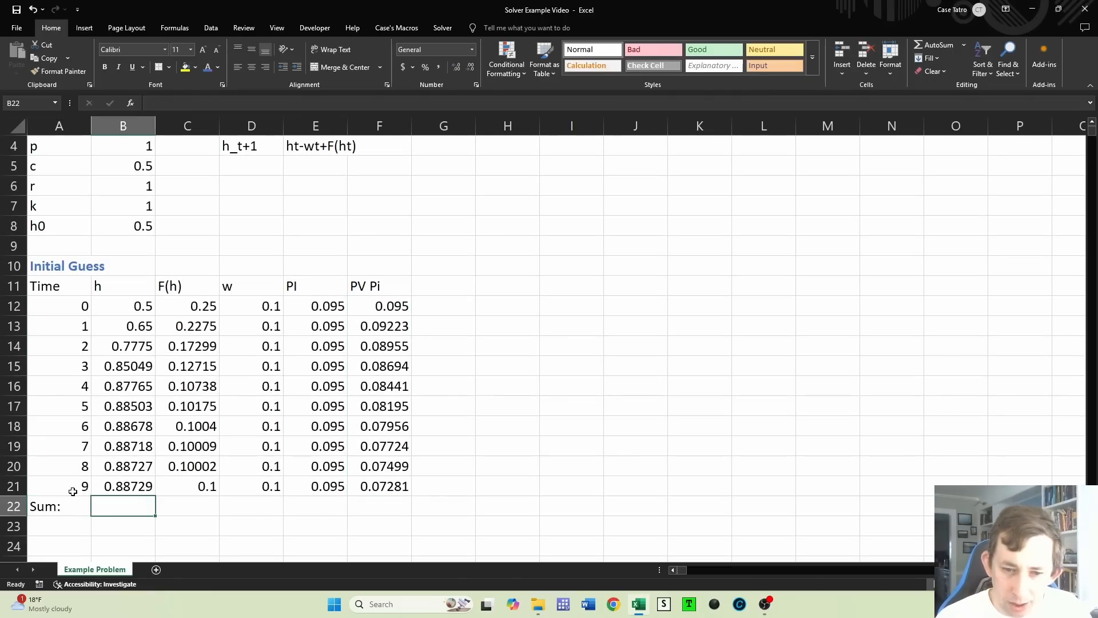
Apply a top and double bottom border to the last period's row, A21:F21
left_click_drag(74, 486, 396, 486)
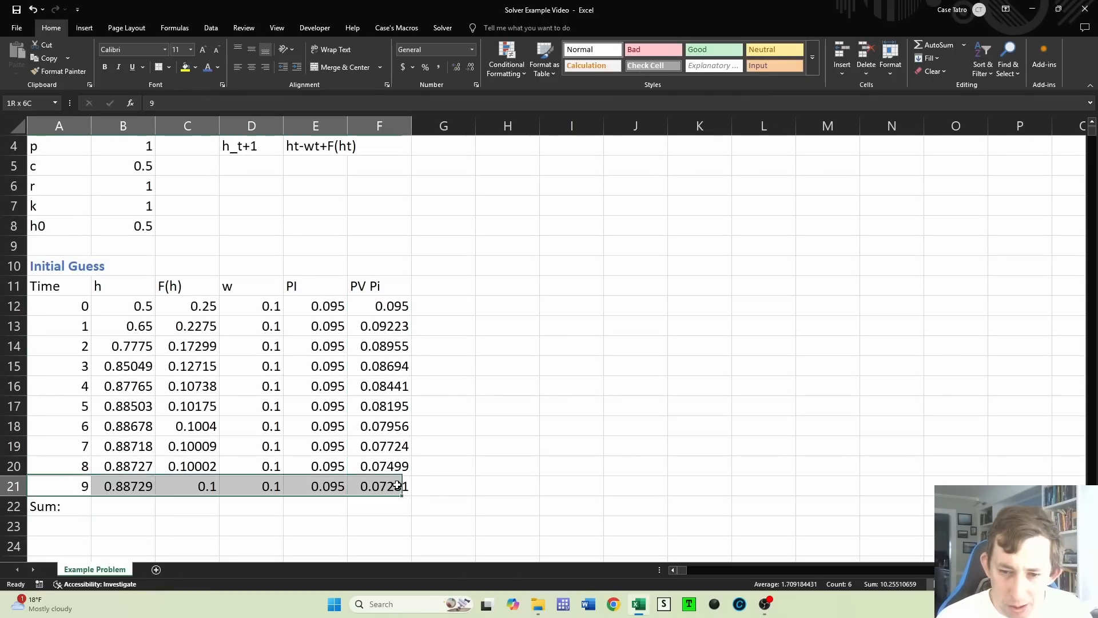
key("alt+h")
key("b")
key("u")
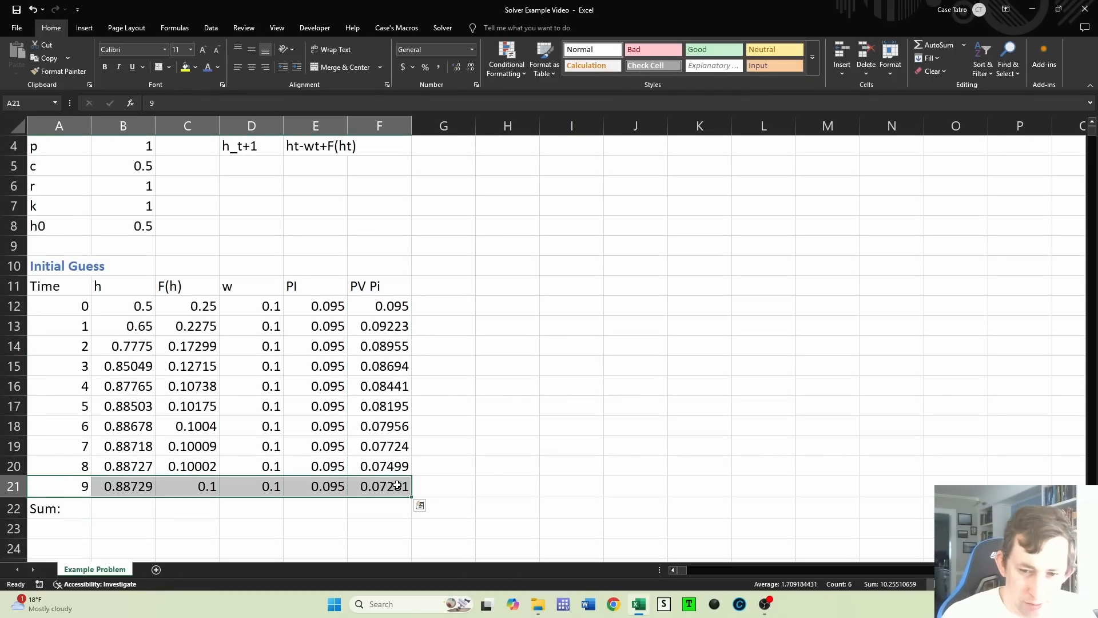
left_click(399, 464)
Total the PV Pi column in F22 with a SUM formula over F12:F21
left_click(393, 506)
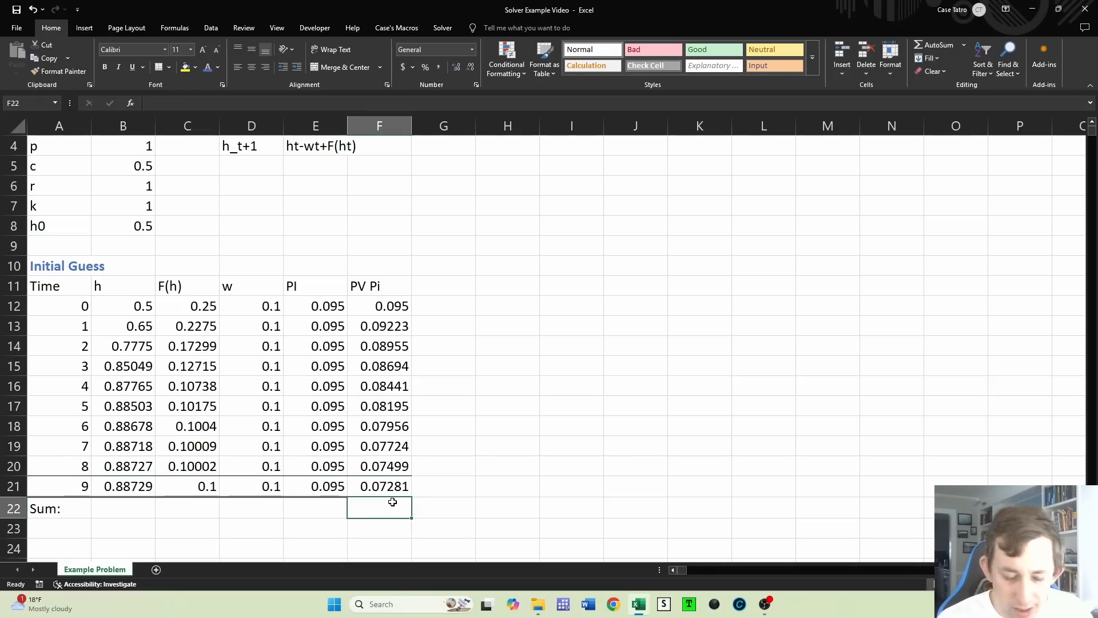
type("=sum(")
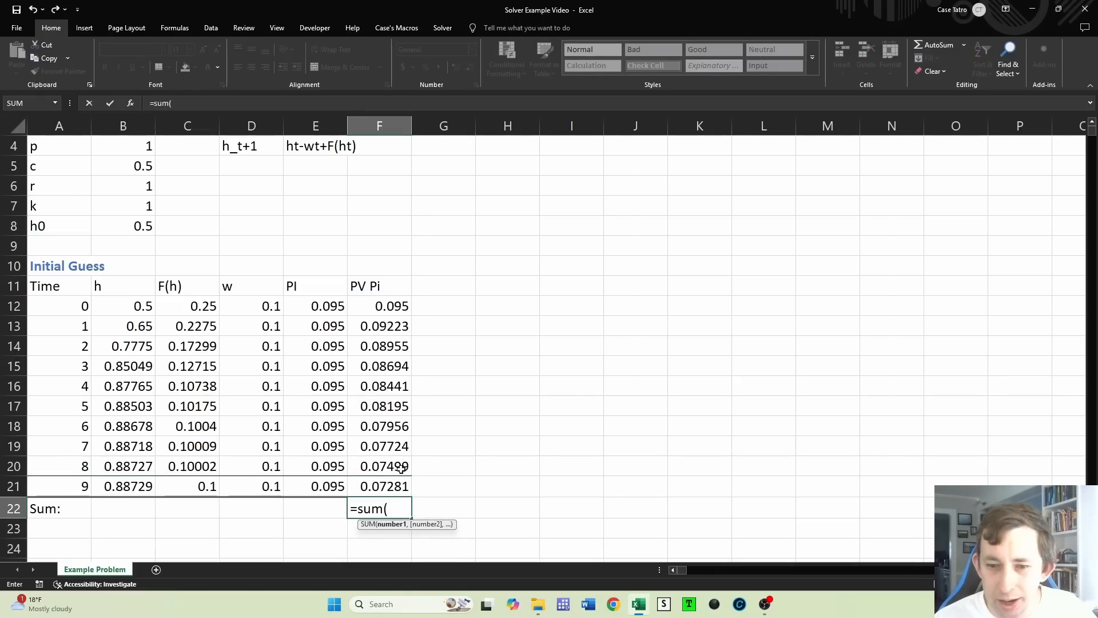
left_click_drag(389, 307, 388, 481)
key("ctrl+Return")
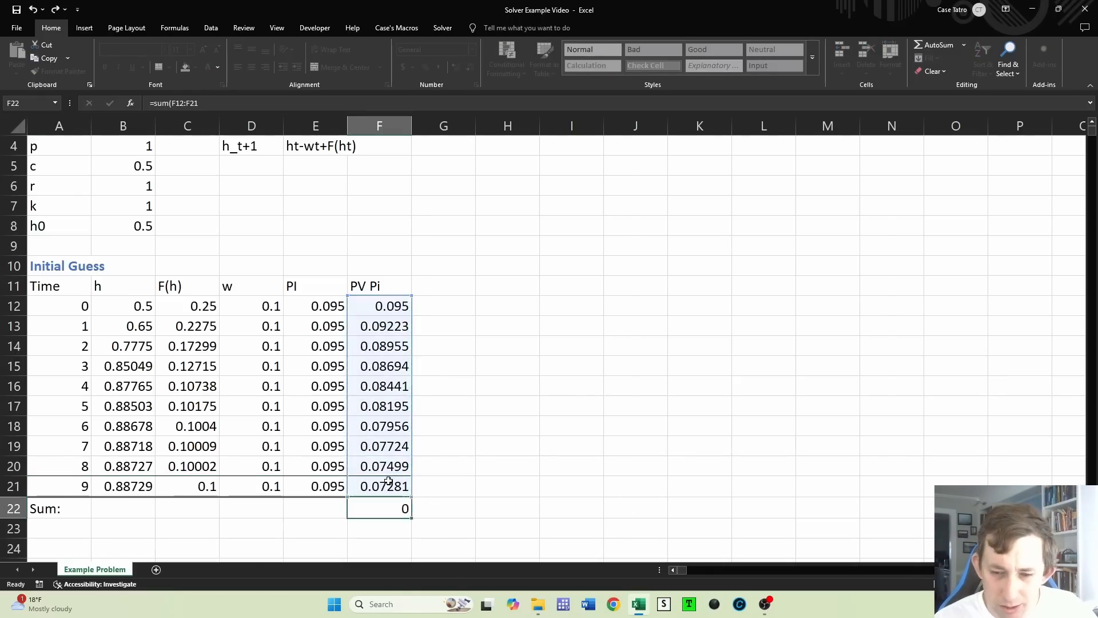
key("Return")
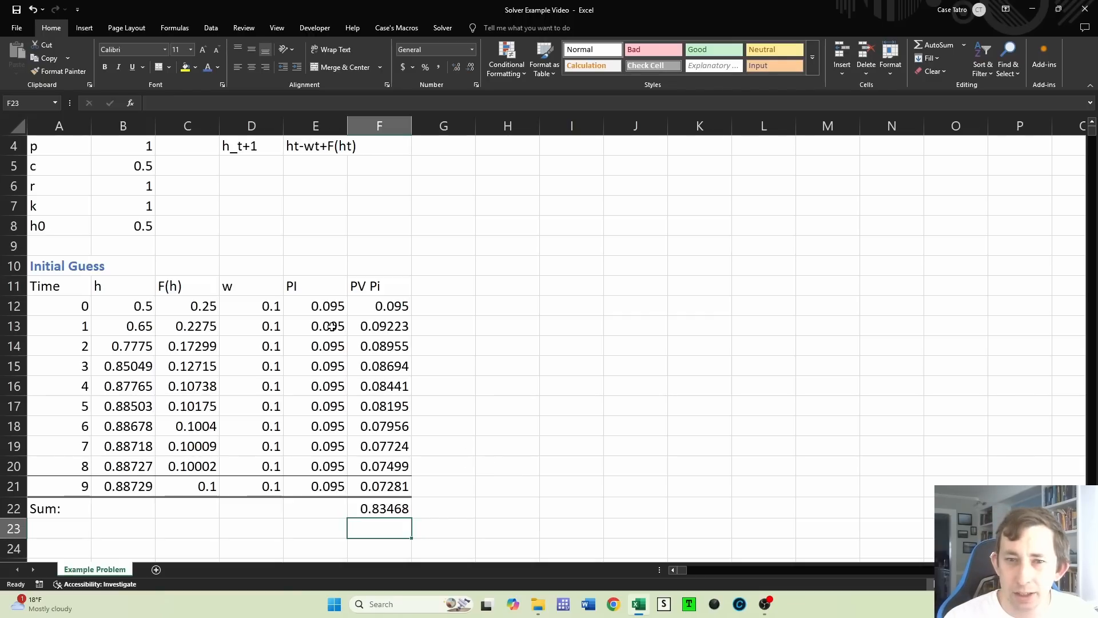
Copy the whole Initial Guess table, A10:F22, and paste the duplicate starting at H10
left_click_drag(61, 267, 384, 515)
key("ctrl+c")
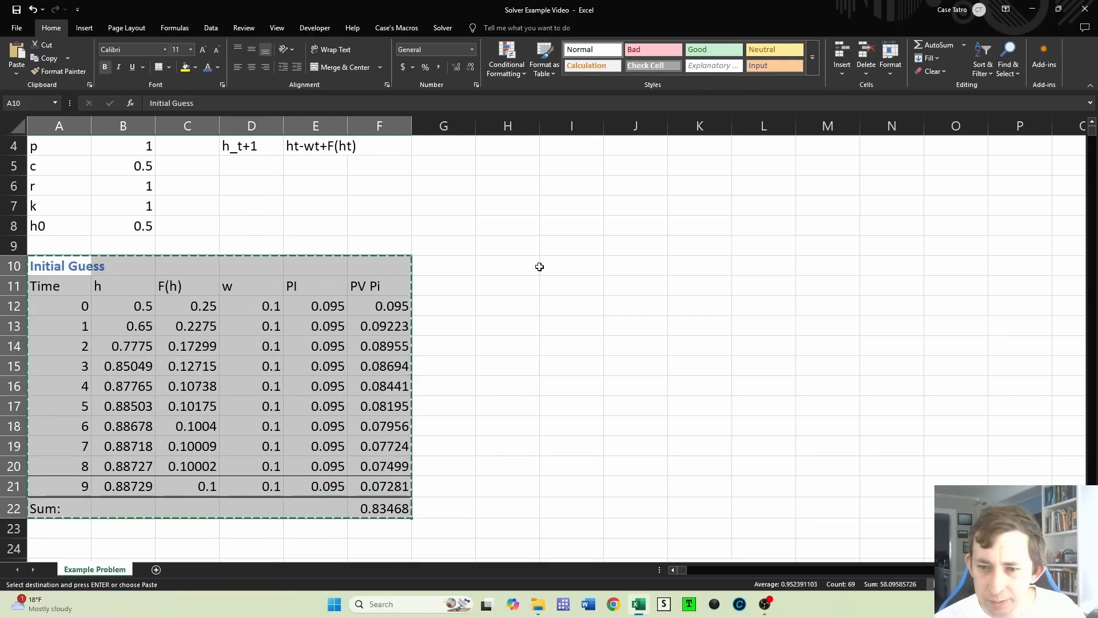
left_click(526, 266)
key("ctrl+v")
left_click(523, 266)
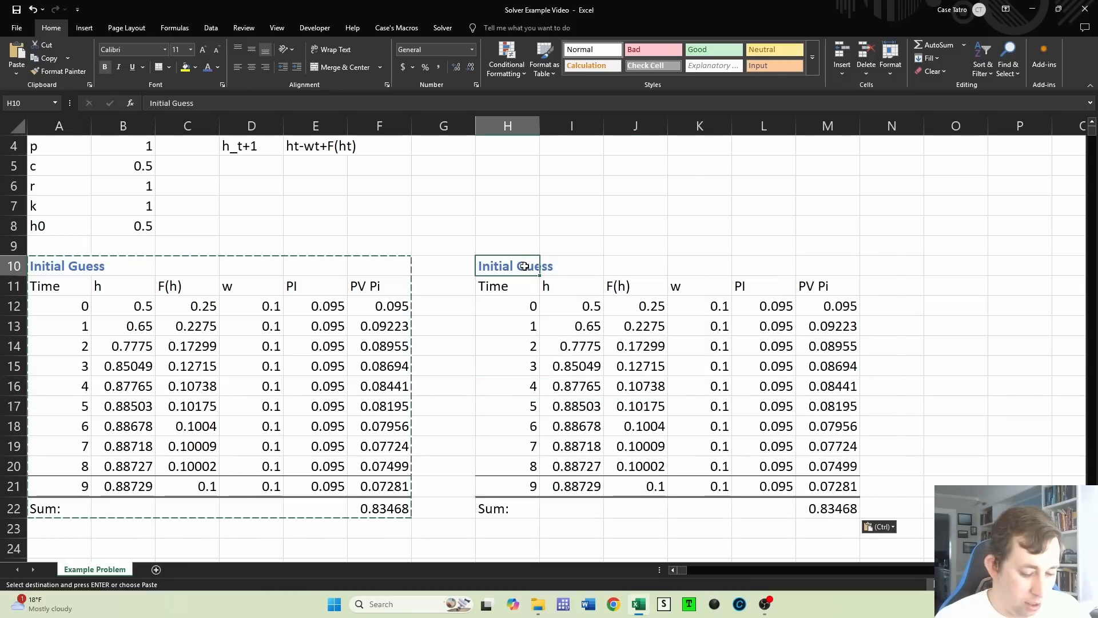
Retitle the duplicated table in H10 as "Solver"
type("Solver")
key("Return")
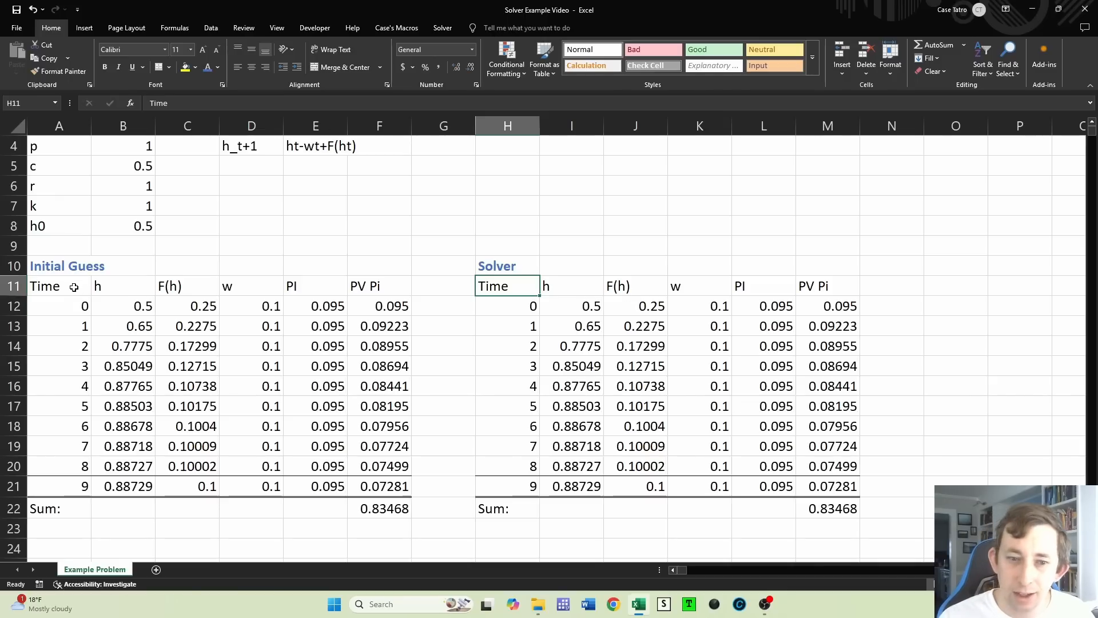
left_click_drag(74, 286, 397, 484)
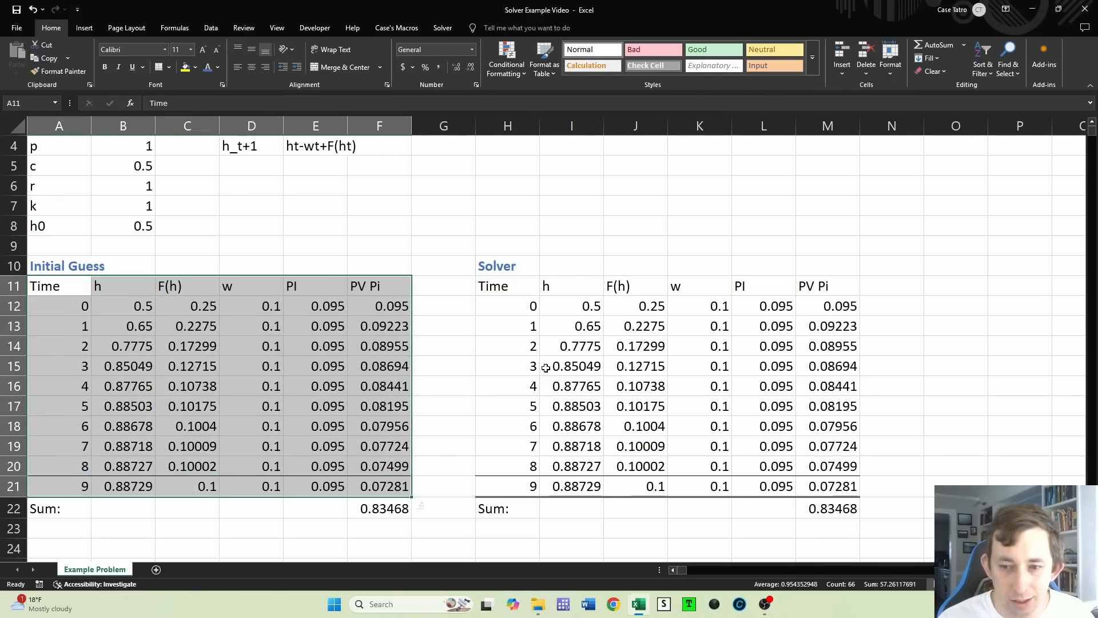
left_click(556, 328)
Open the Solver add-in and set its objective to maximize the PV Pi sum in M22
scroll(622, 151, "right", 7)
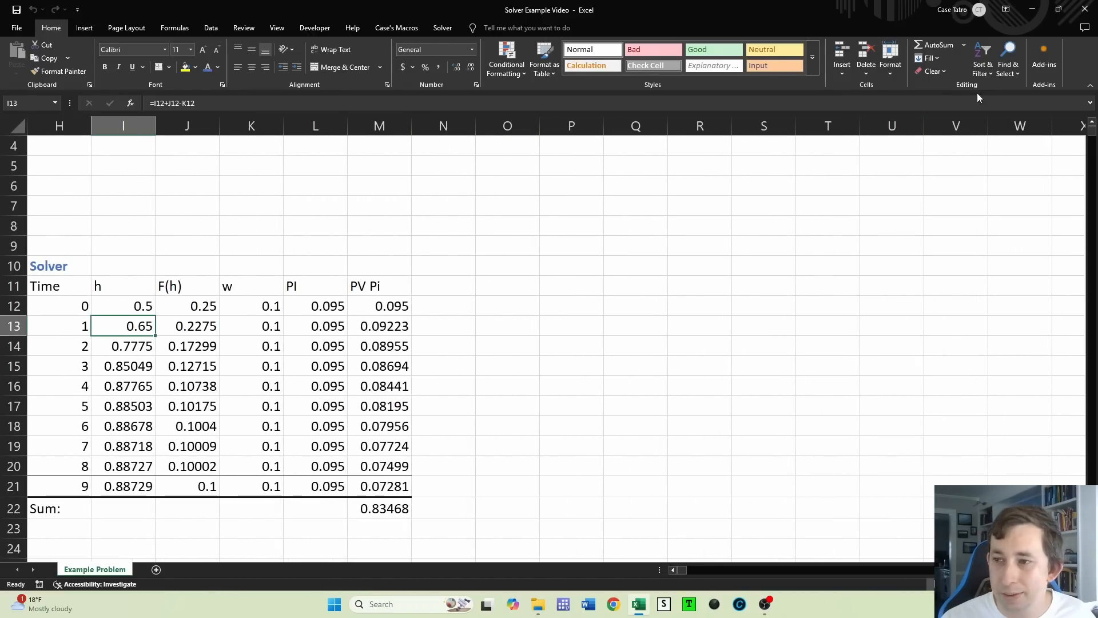
left_click(442, 27)
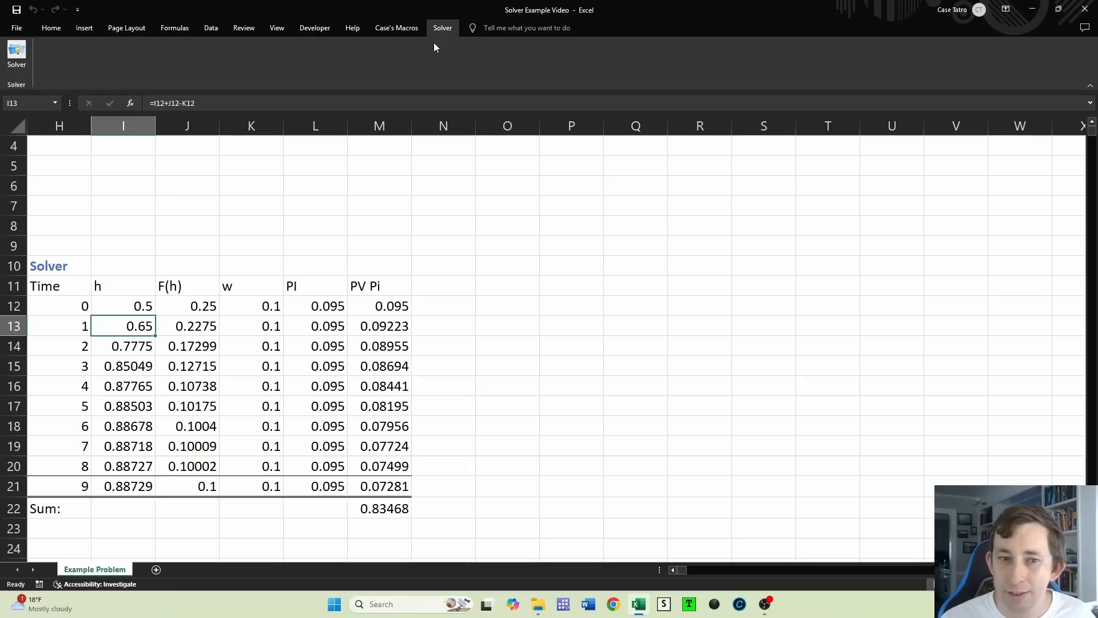
left_click(18, 53)
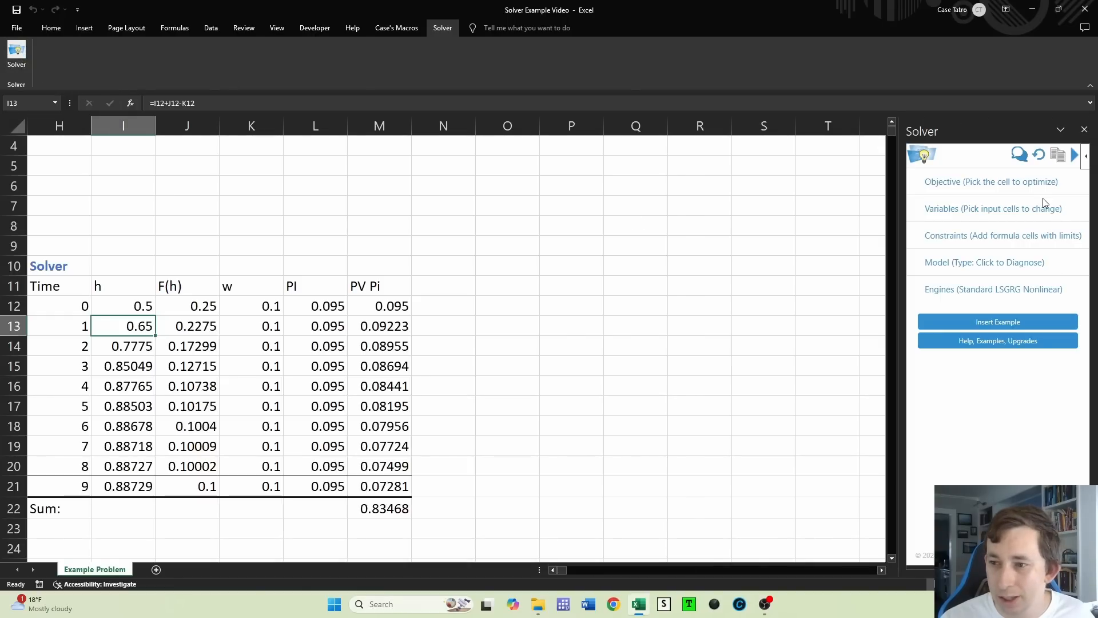
left_click(984, 181)
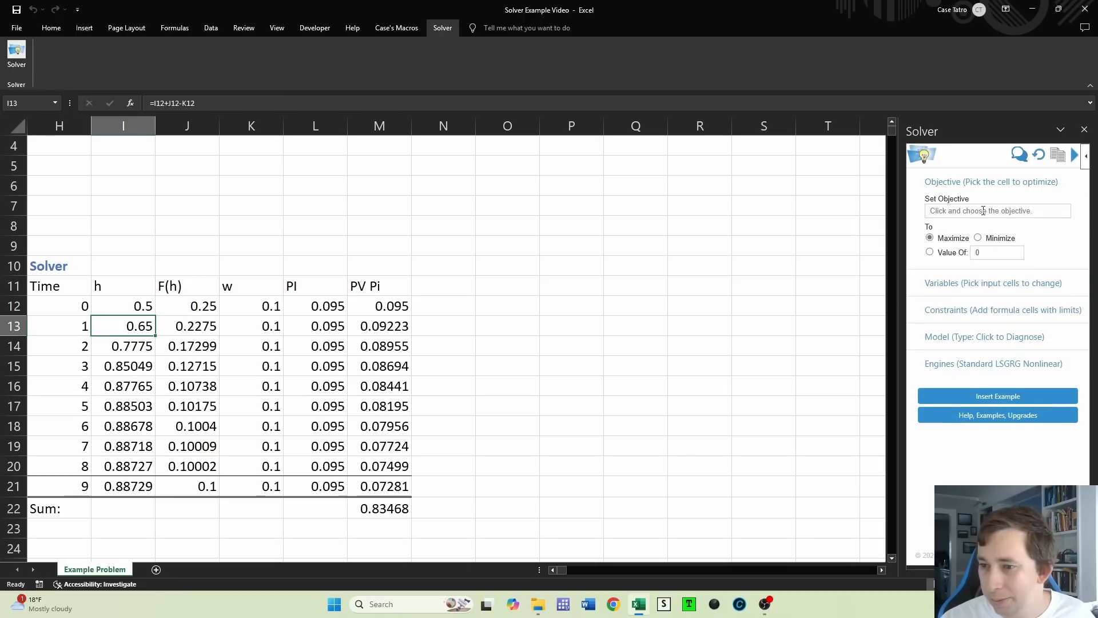
left_click(983, 210)
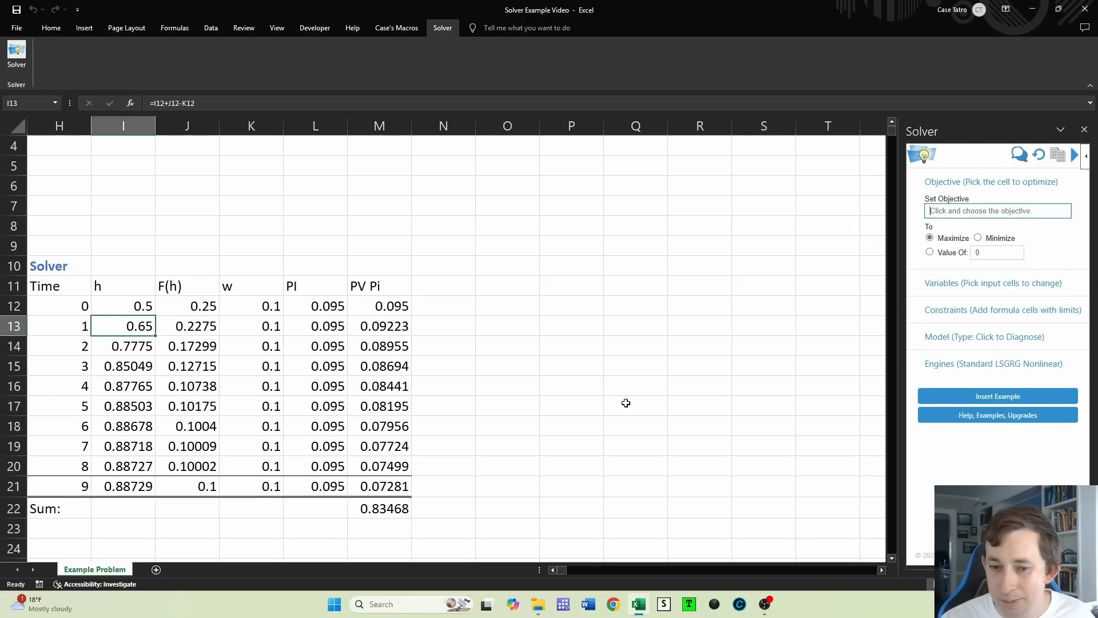
left_click(390, 506)
Add the w column cells K12:K21 as the Solver's decision variables
left_click(968, 283)
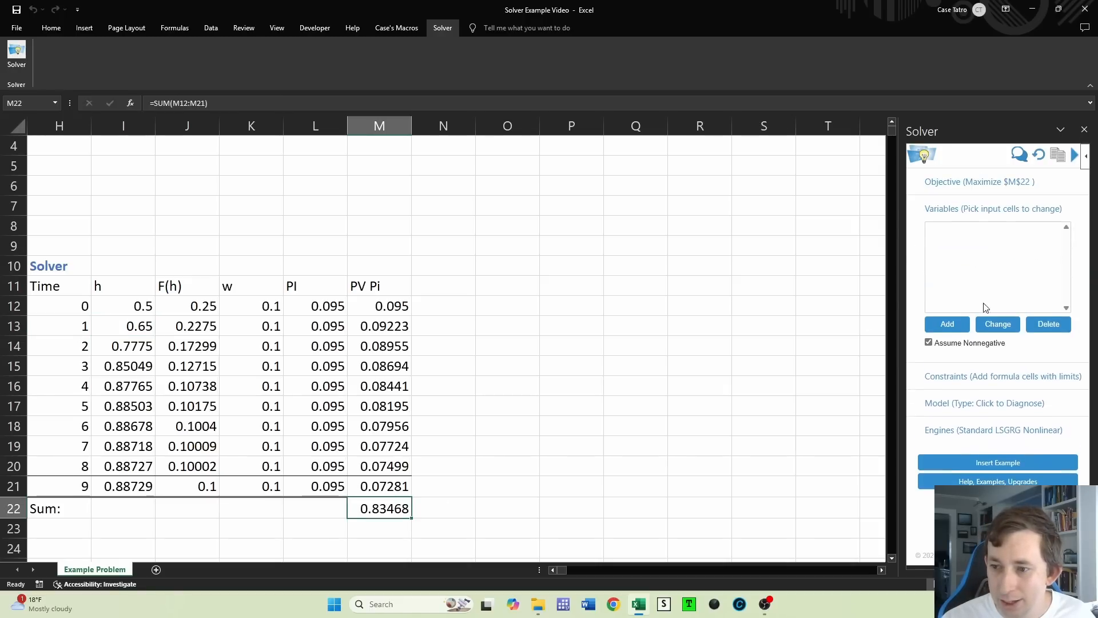
left_click(975, 238)
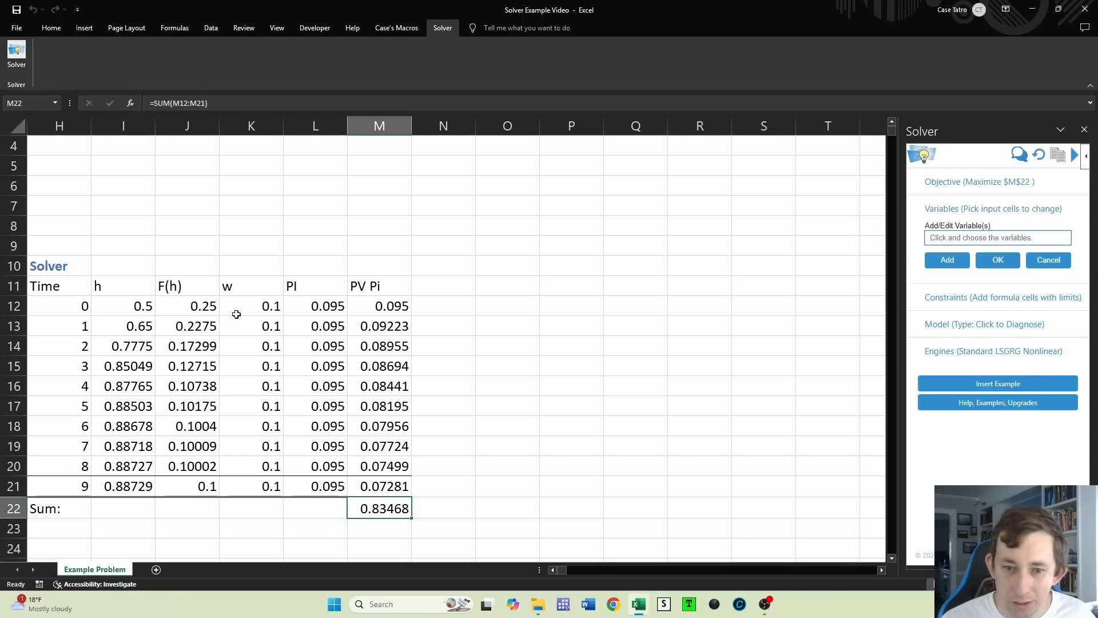
left_click_drag(248, 306, 266, 486)
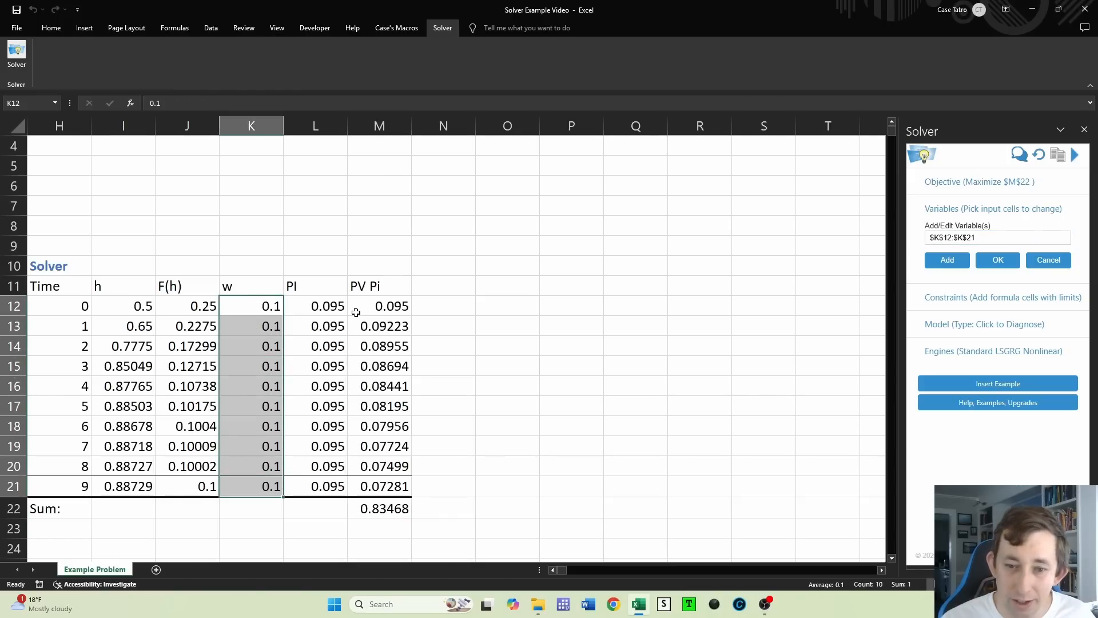
left_click(996, 261)
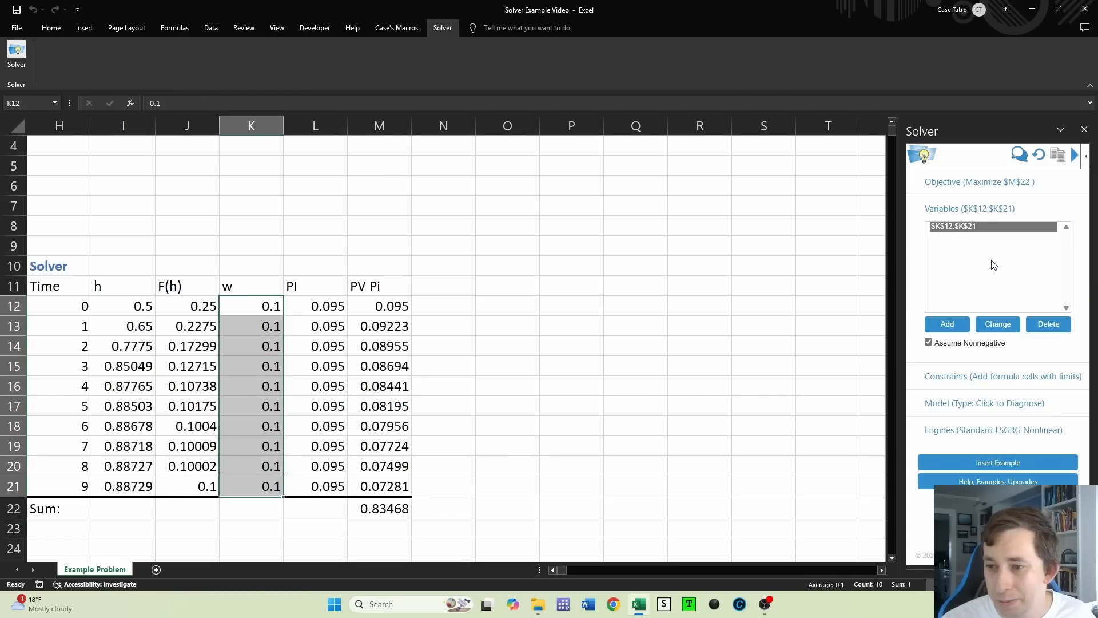
Add the constraint that harvest K12:K21 is <= herd size I12:I21, and solve the model
left_click(941, 370)
left_click(947, 350)
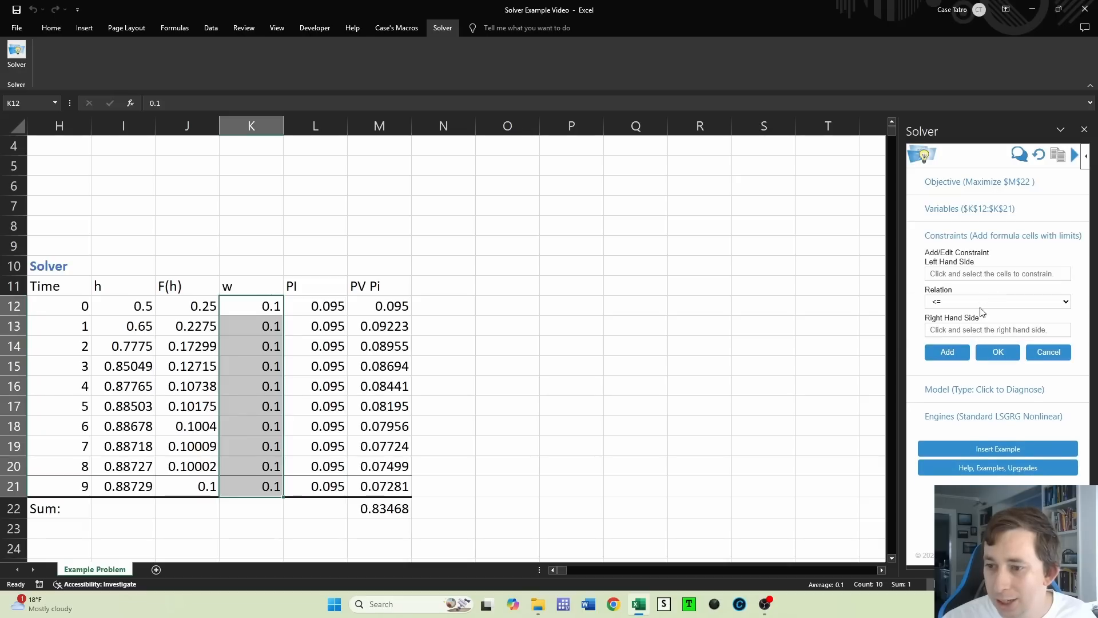
scroll(429, 320, "up", 1)
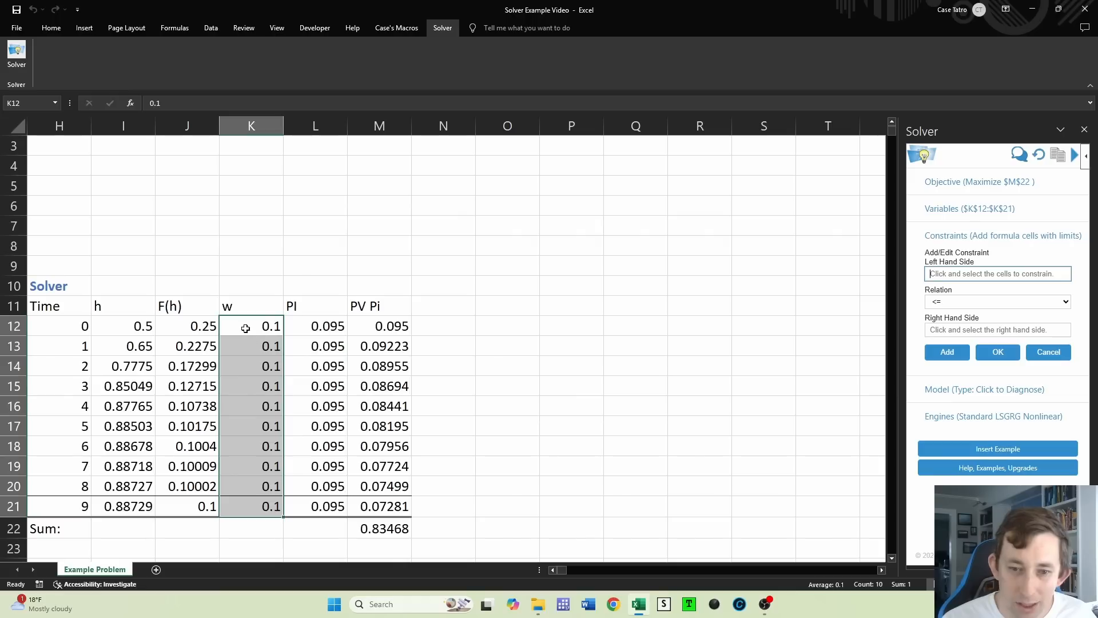
left_click_drag(245, 326, 257, 505)
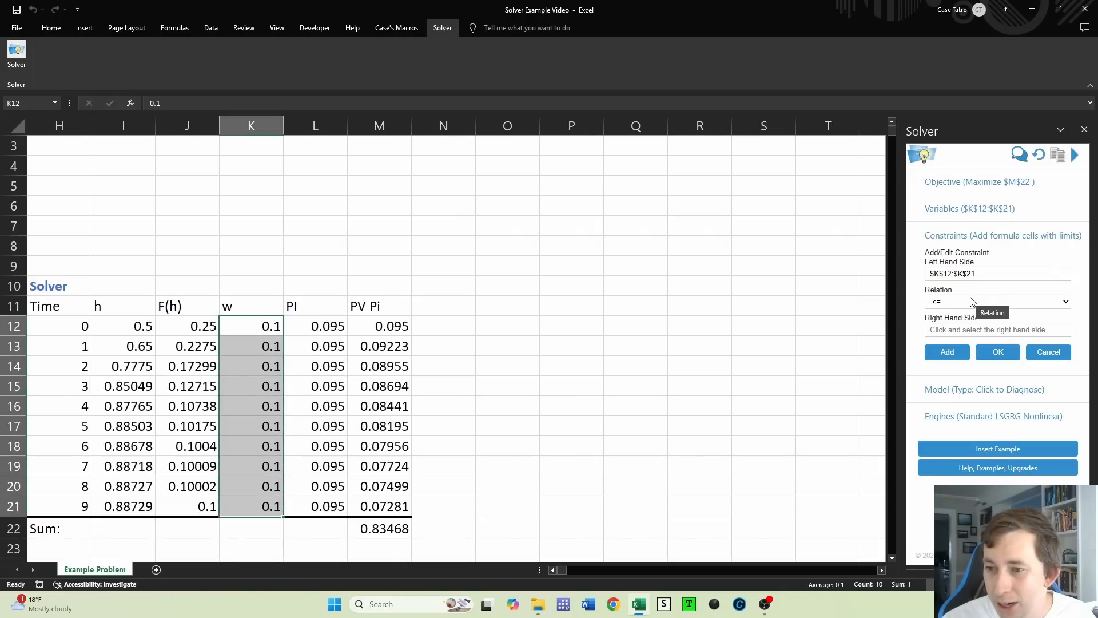
scroll(267, 267, "down", 1)
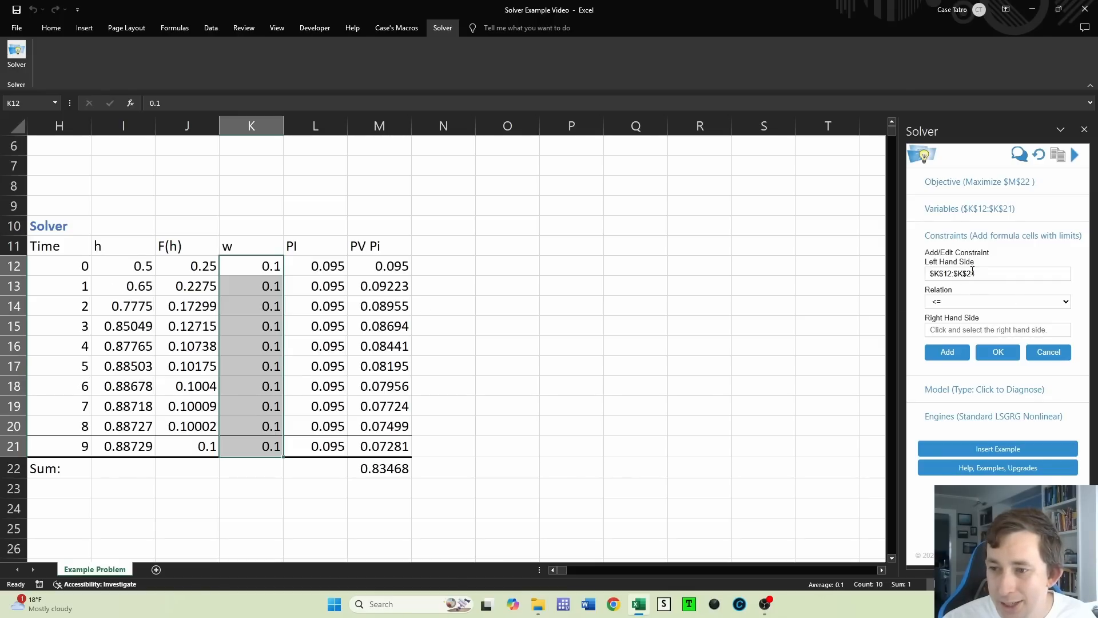
left_click(954, 330)
scroll(171, 286, "up", 1)
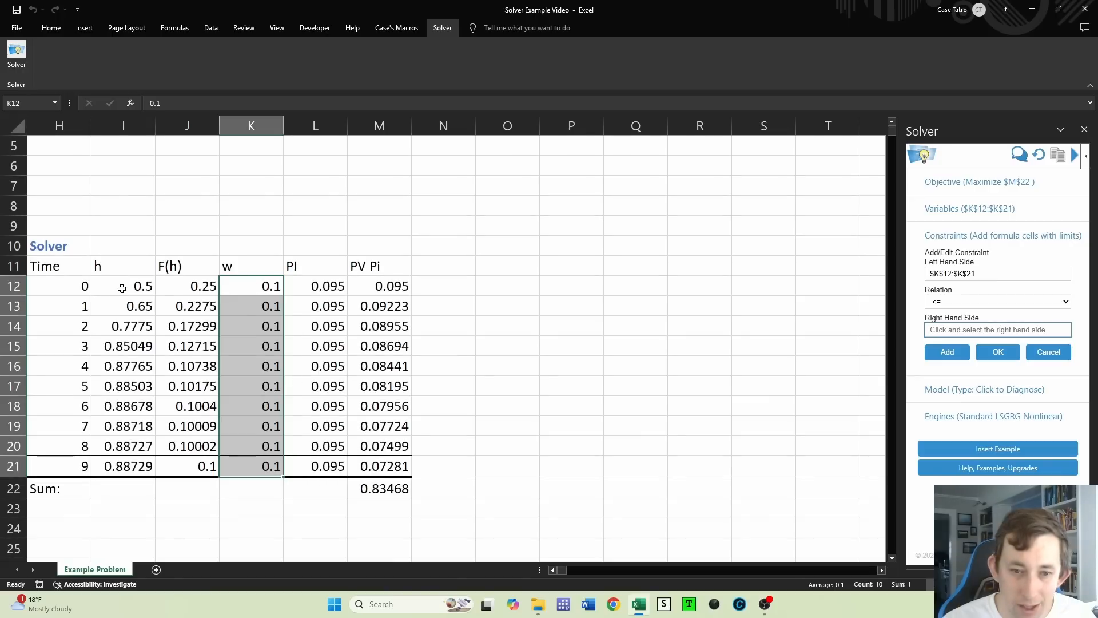
left_click_drag(121, 288, 121, 466)
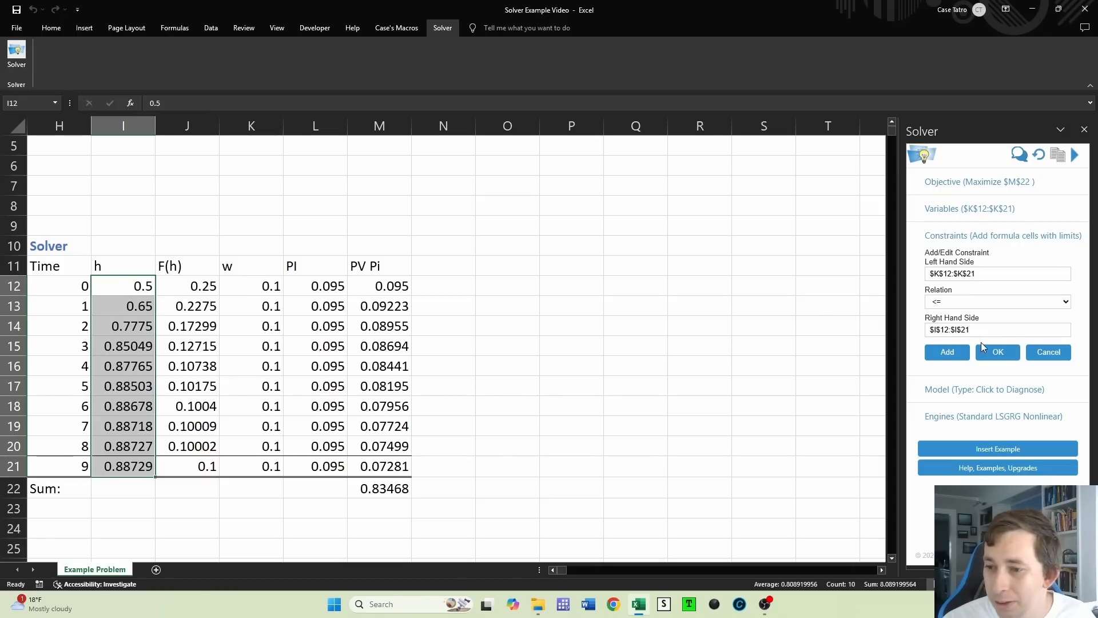
left_click(983, 347)
left_click(1076, 159)
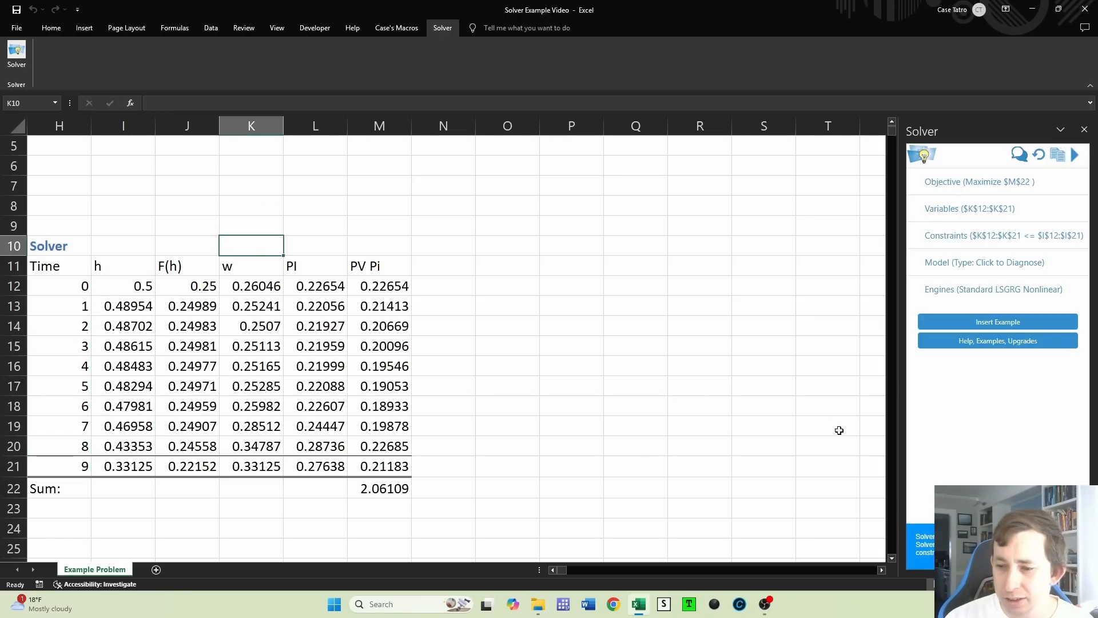
Examine the solved table: the PV Pi sum in M22, the starting h, and the w values across periods 0 to 9
left_click(343, 307)
left_click(399, 490)
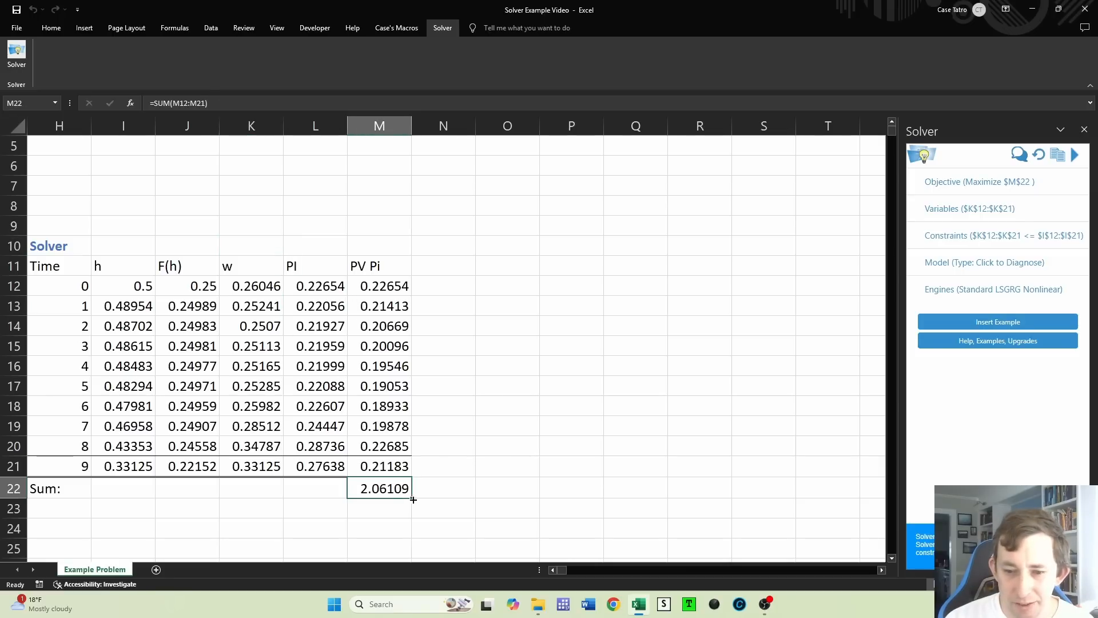
left_click(261, 269)
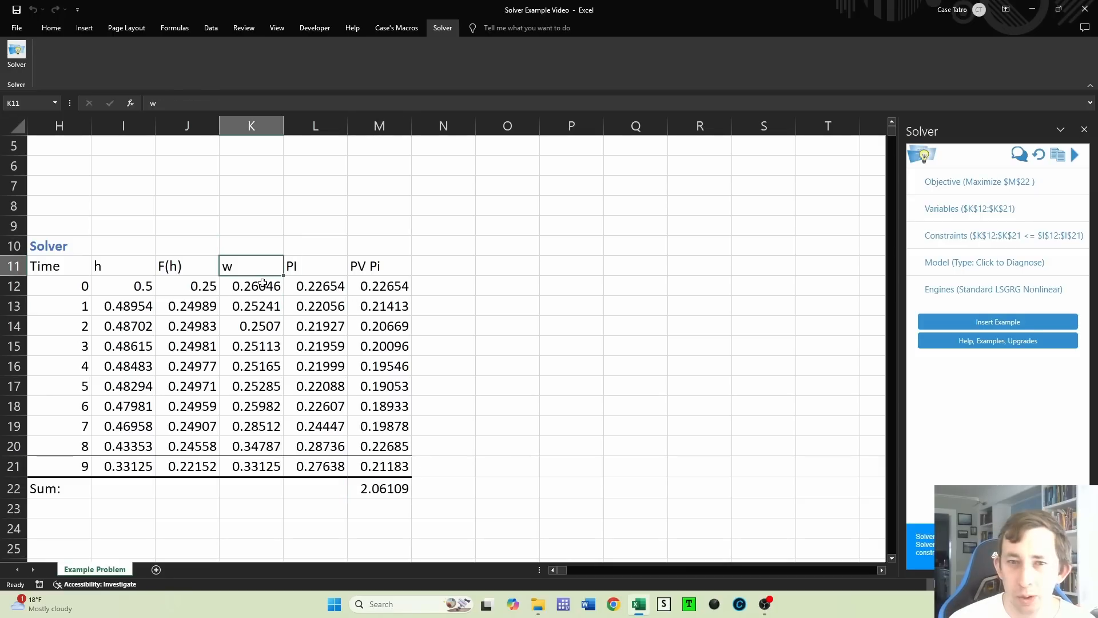
left_click_drag(260, 288, 252, 468)
left_click(142, 286)
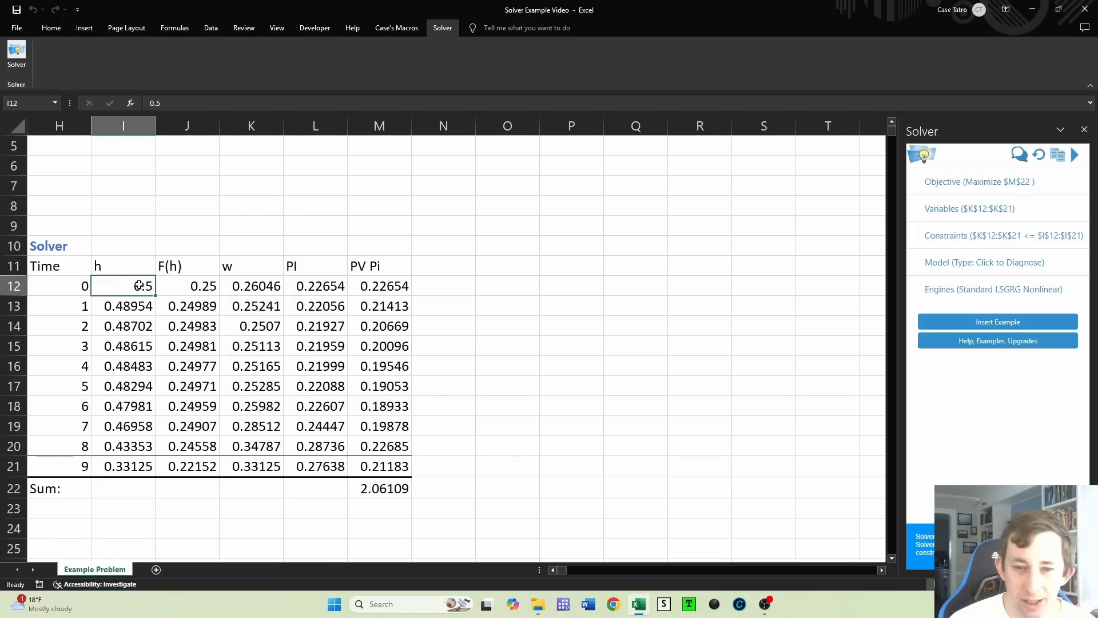
left_click(252, 284)
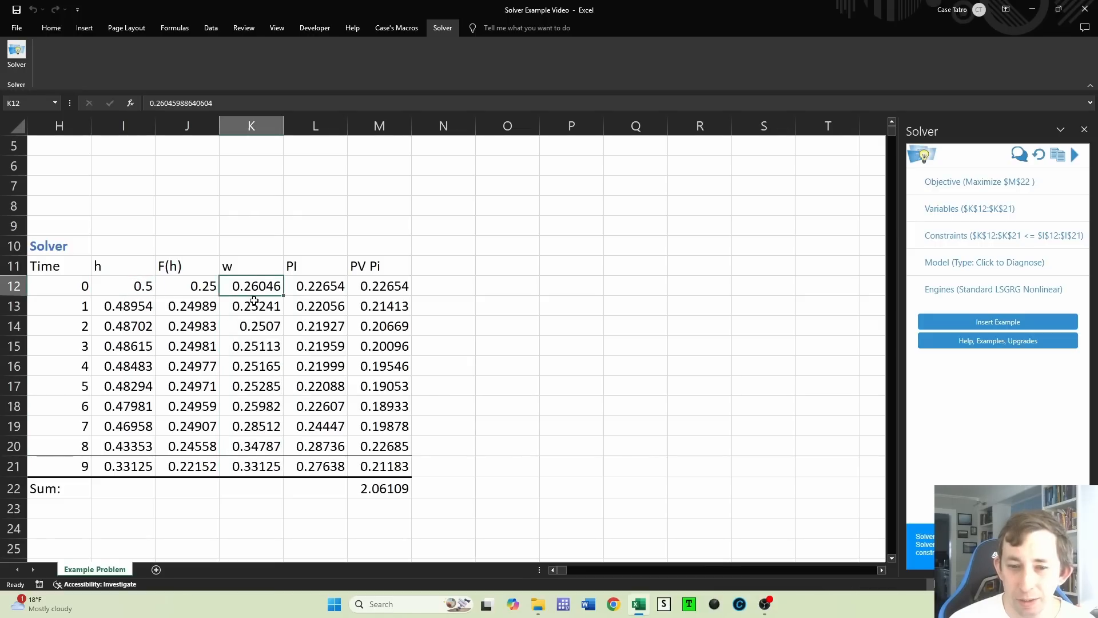
left_click(252, 305)
left_click(255, 285)
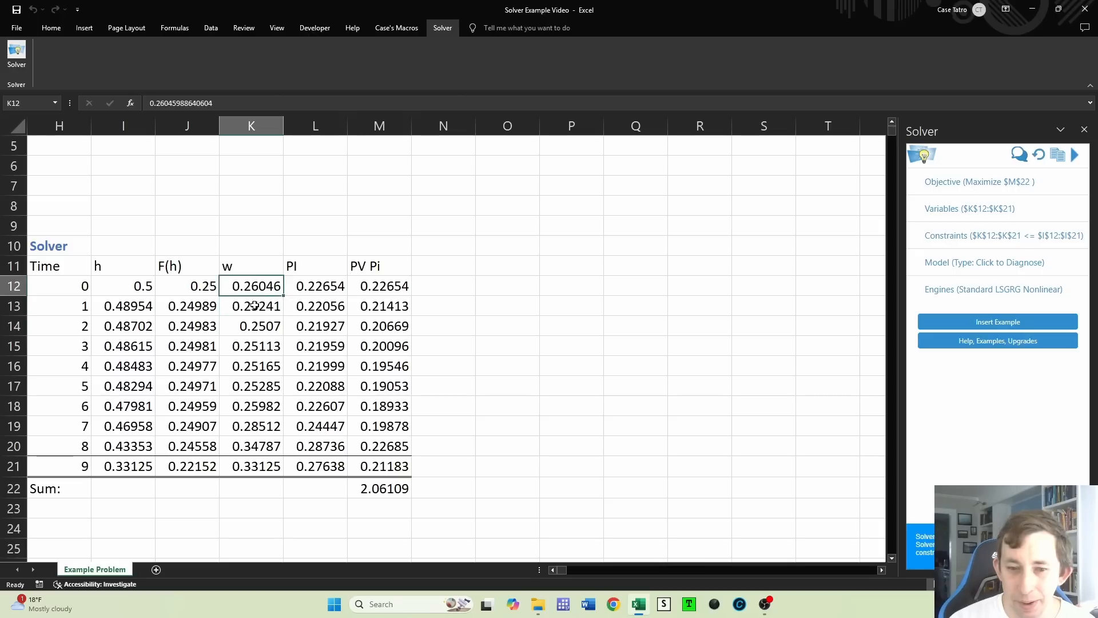
left_click(255, 306)
left_click(255, 324)
left_click(255, 345)
left_click(258, 361)
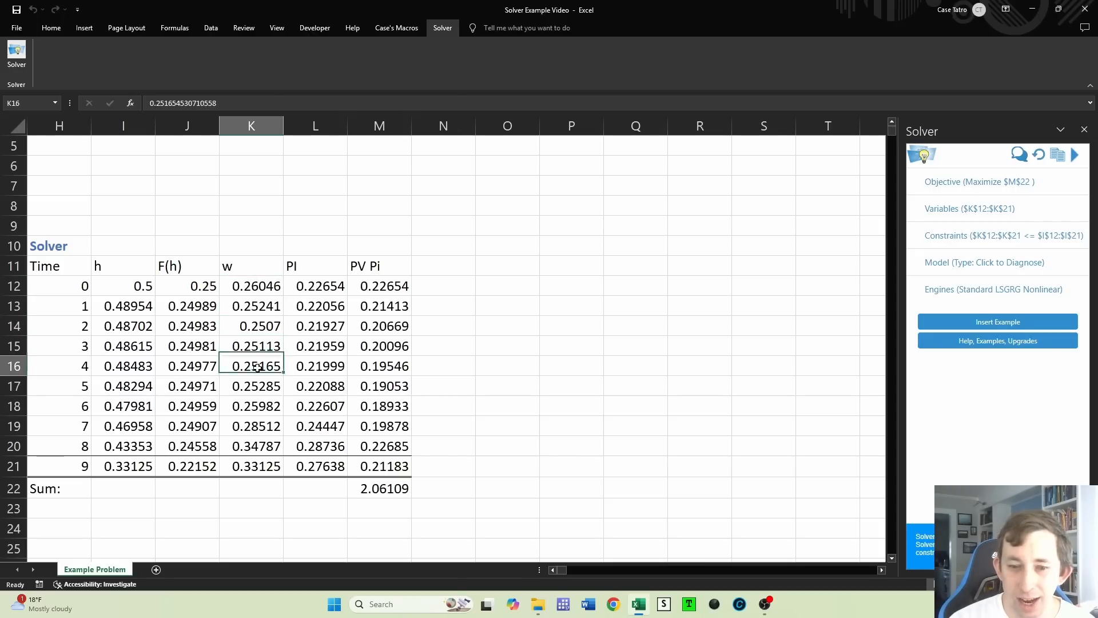
left_click(256, 385)
left_click(67, 284)
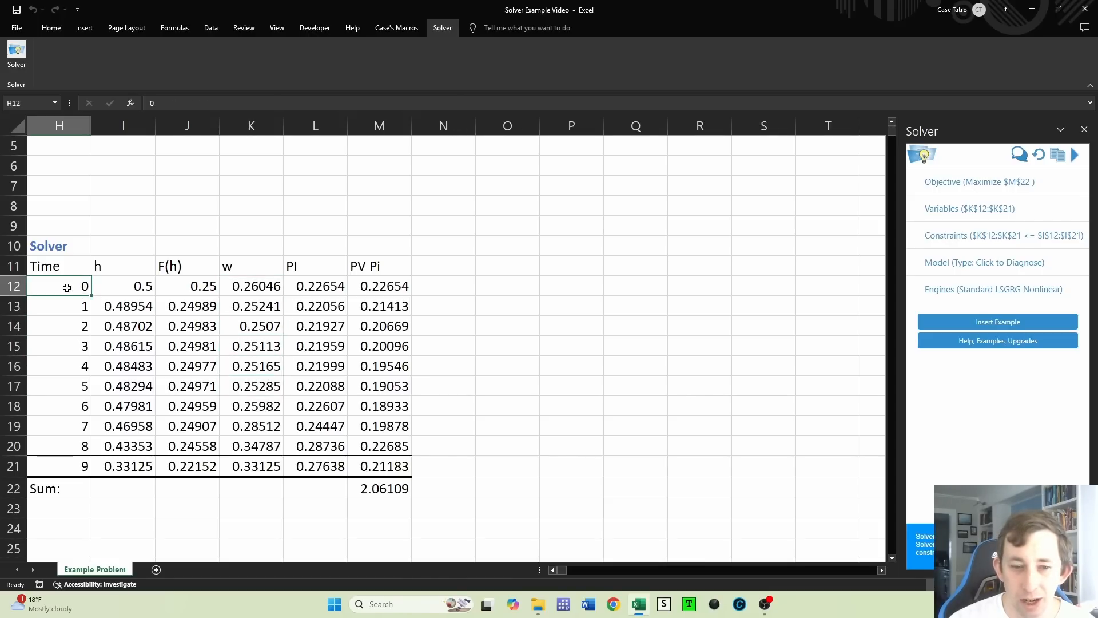
left_click(75, 461)
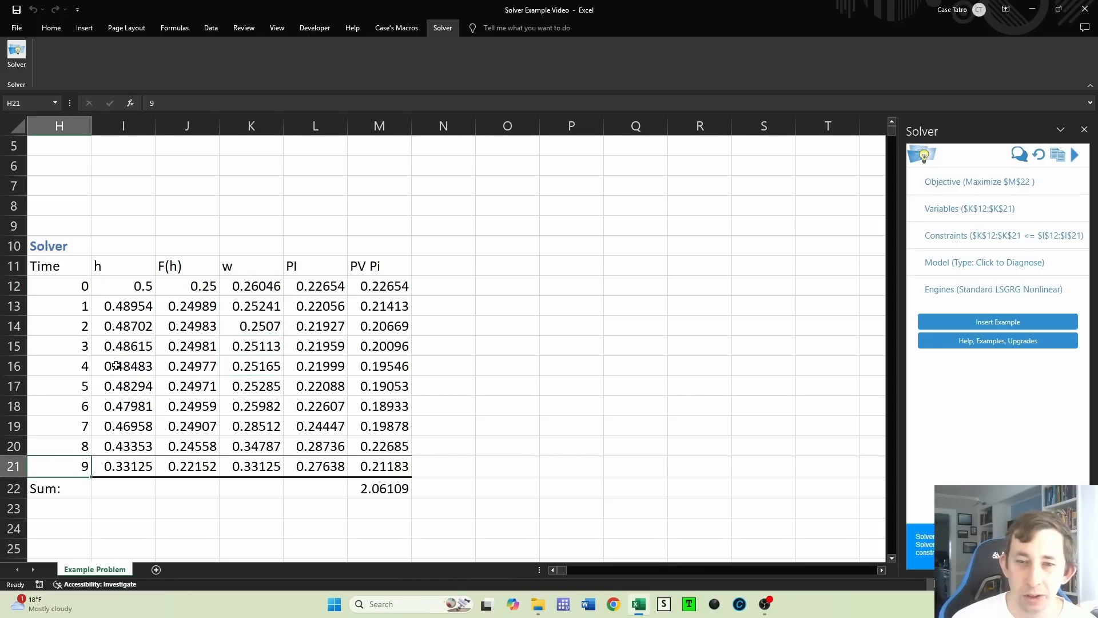